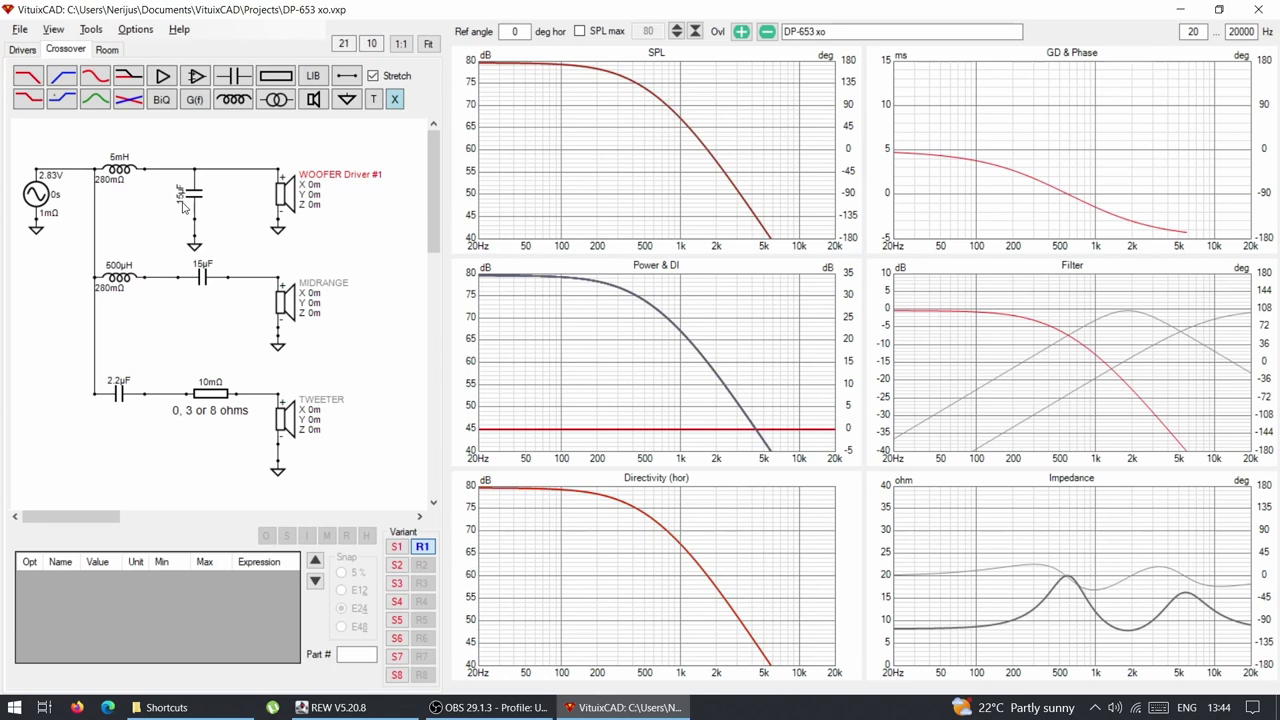
- Inspect the woofer capacitor, tweeter resistor and midrange inductor parameters, and enlarge the Filter chart
{"action": "left_click", "coordinate": [181, 200]}
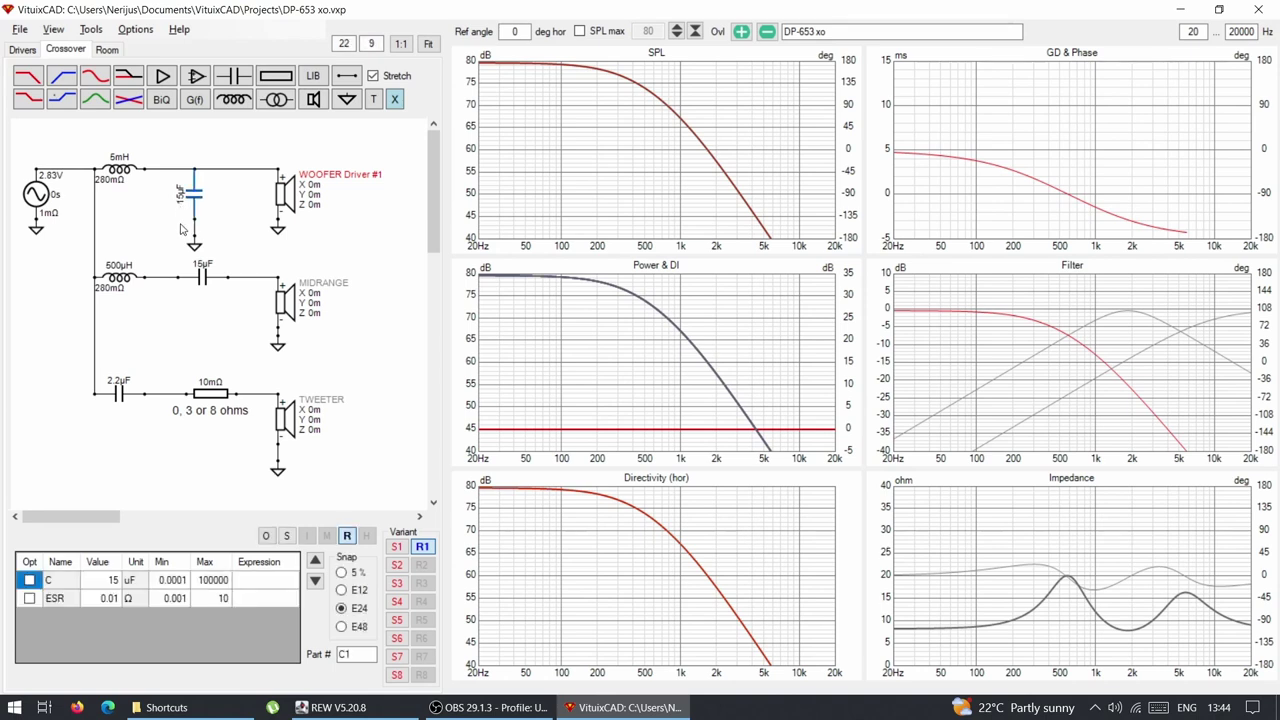
{"action": "left_click", "coordinate": [207, 394]}
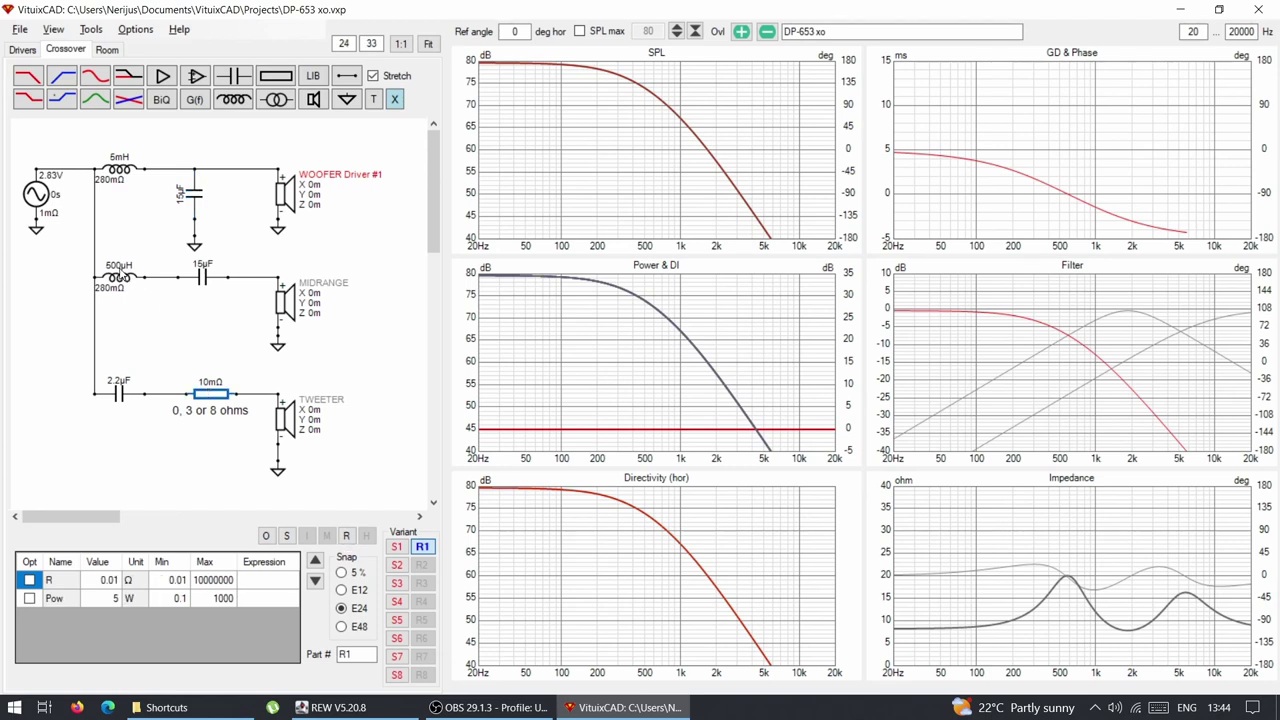
{"action": "left_click", "coordinate": [118, 276]}
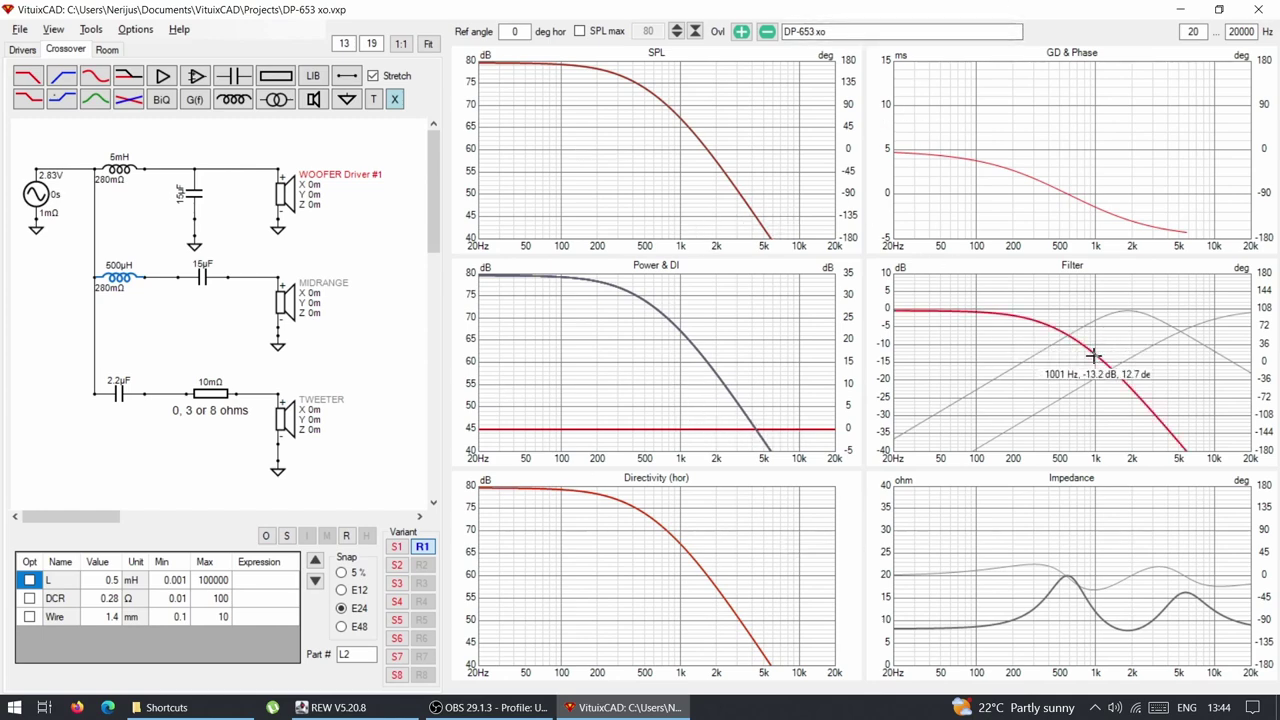
{"action": "double_click", "coordinate": [1063, 366]}
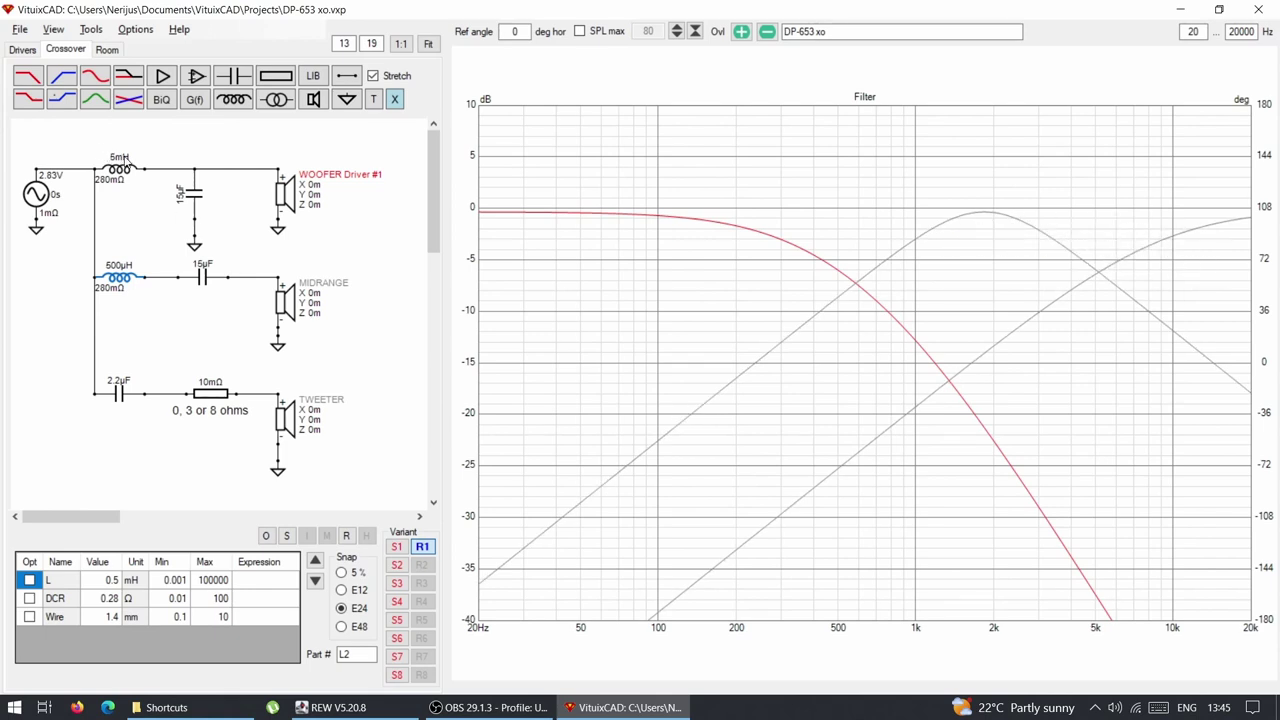
- Set the inductance of the woofer's series inductor to 1 mH
{"action": "left_click", "coordinate": [124, 159]}
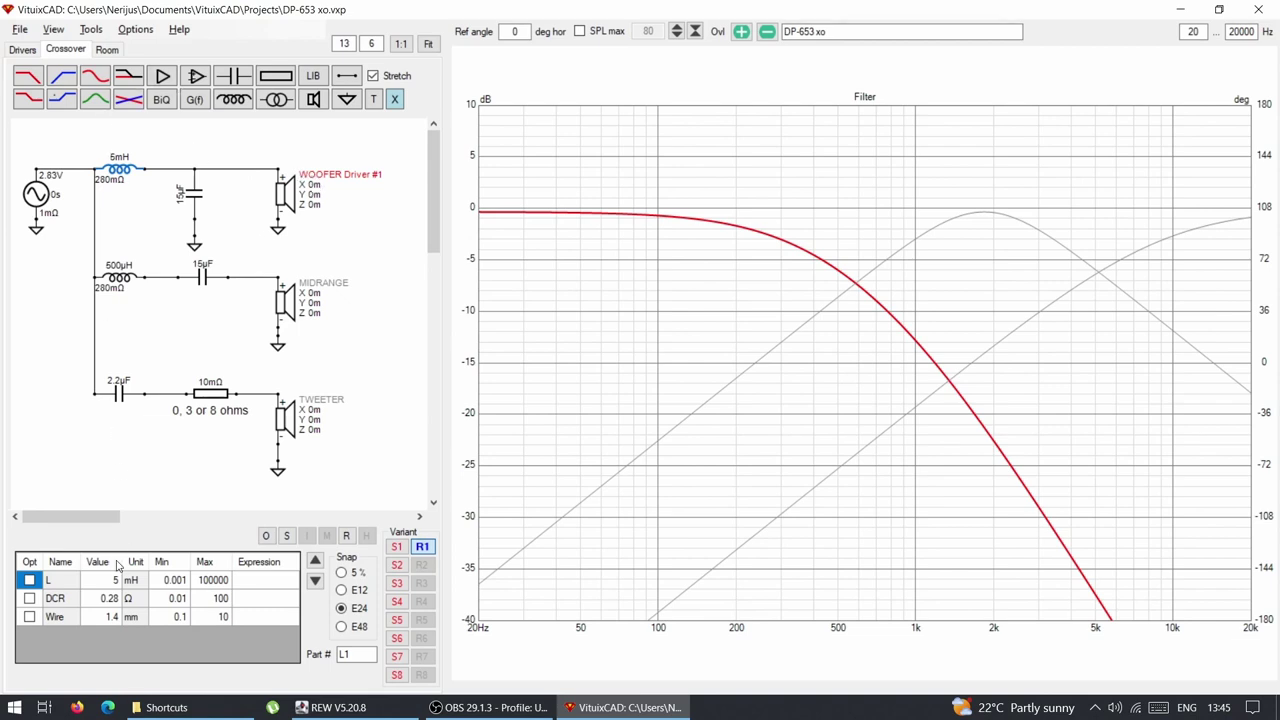
{"action": "left_click", "coordinate": [98, 585]}
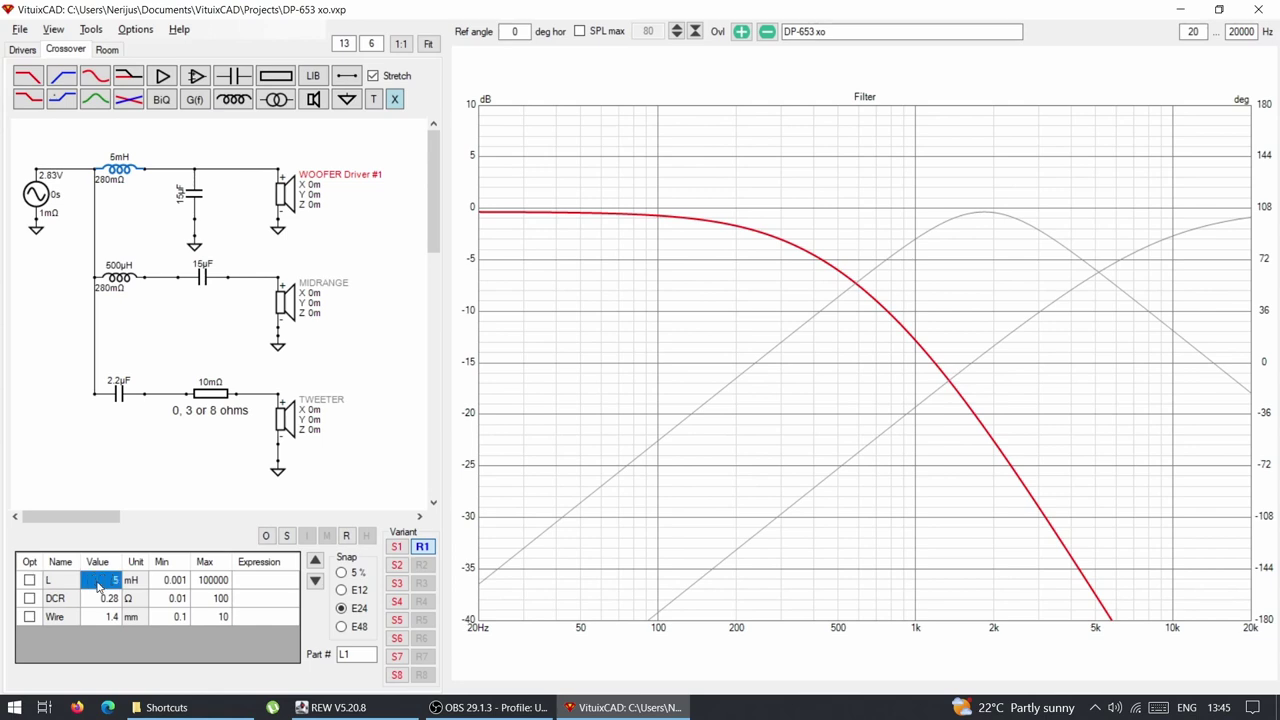
{"action": "type", "text": "1"}
{"action": "key", "text": "Return"}
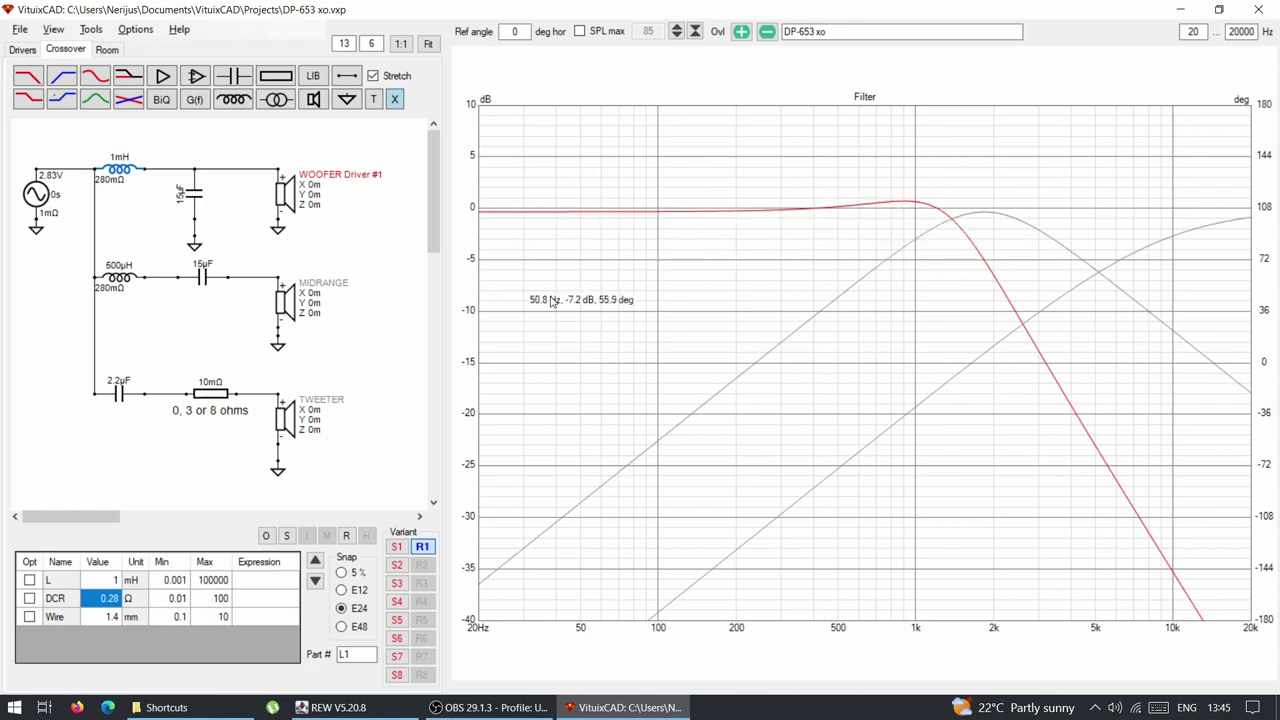
- Set the woofer inductor's inductance to 2 mH
{"action": "left_click", "coordinate": [90, 581]}
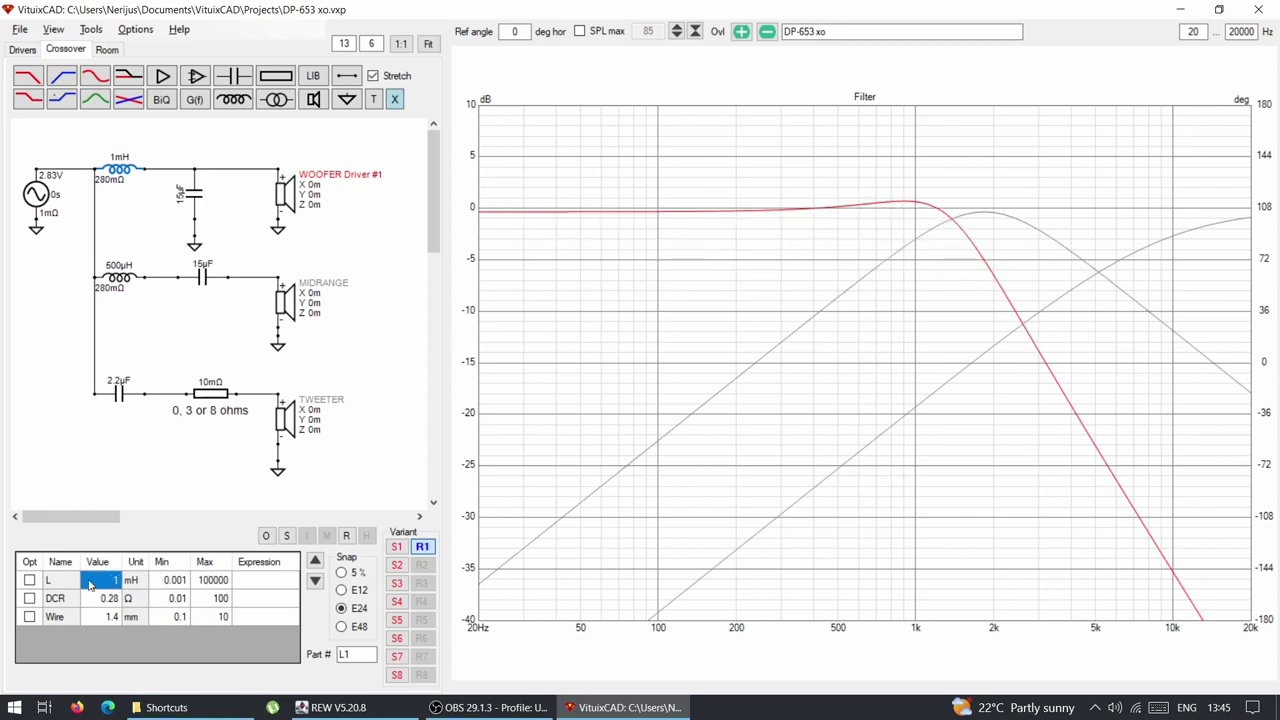
{"action": "type", "text": "2"}
{"action": "key", "text": "Return"}
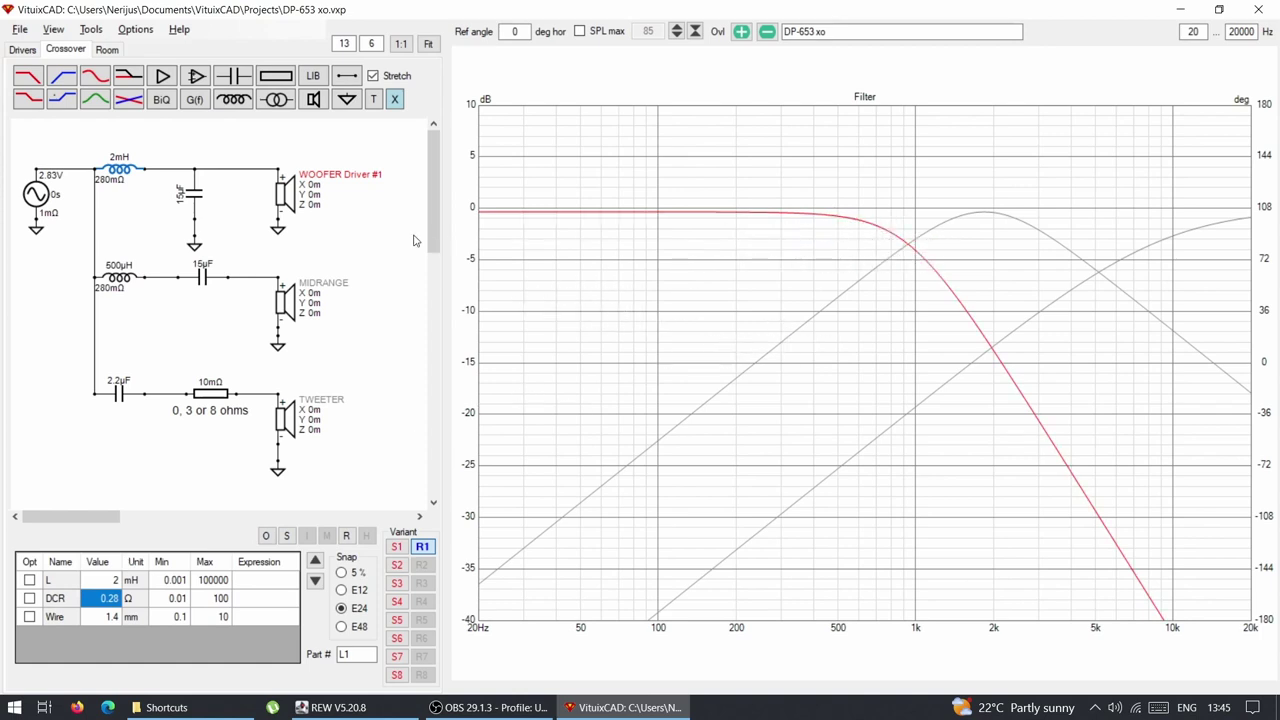
- Check the tweeter's filter curve and set the tweeter's series resistor to 3 Ω
{"action": "left_click", "coordinate": [211, 393]}
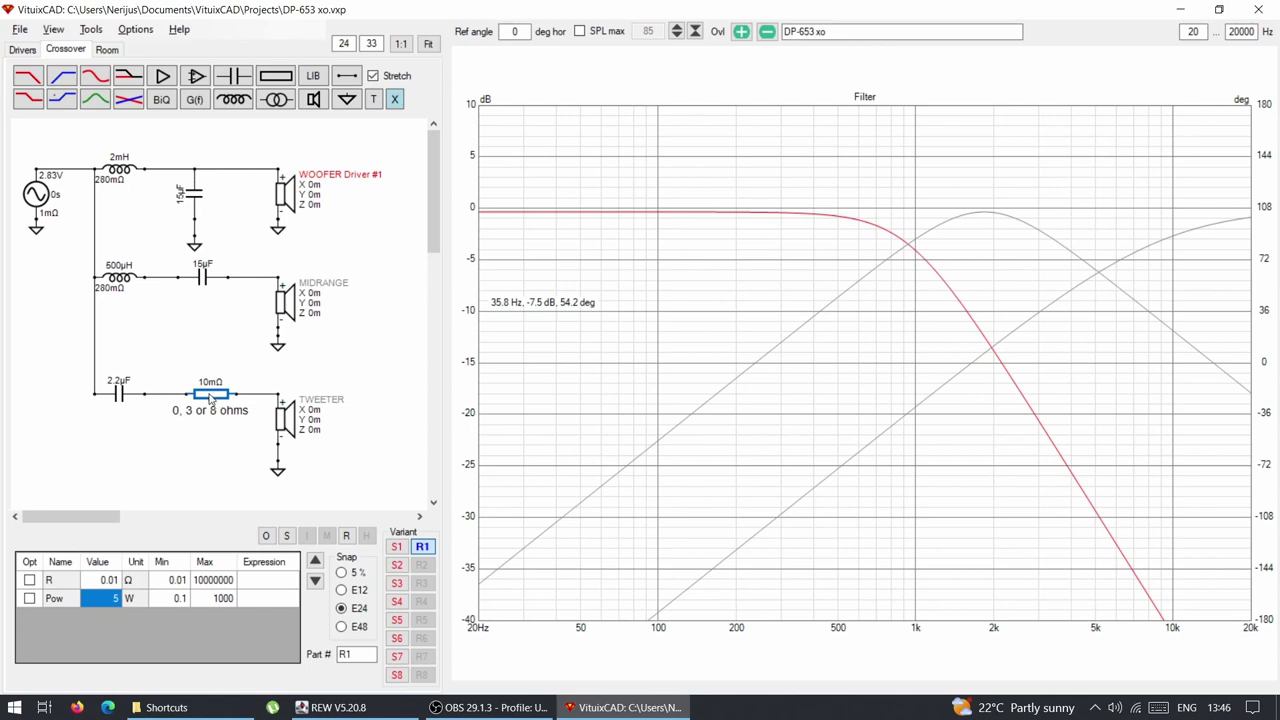
{"action": "left_click", "coordinate": [110, 582]}
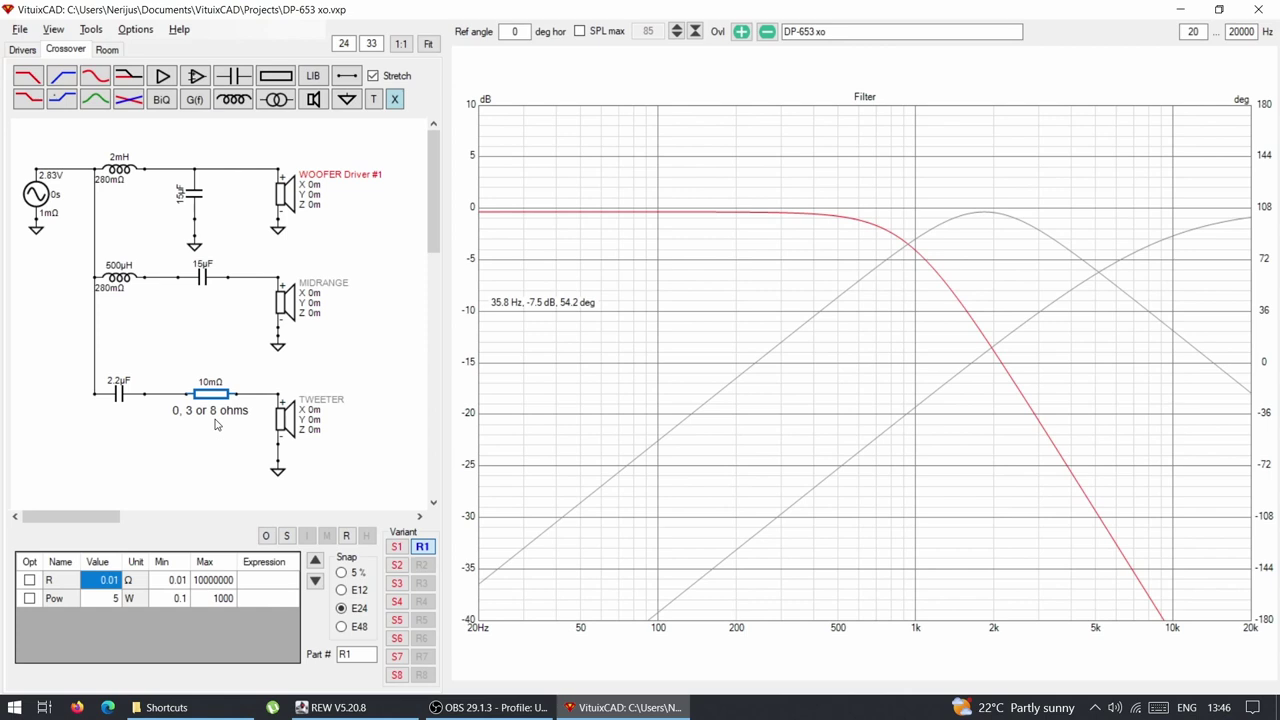
{"action": "left_click", "coordinate": [1176, 236]}
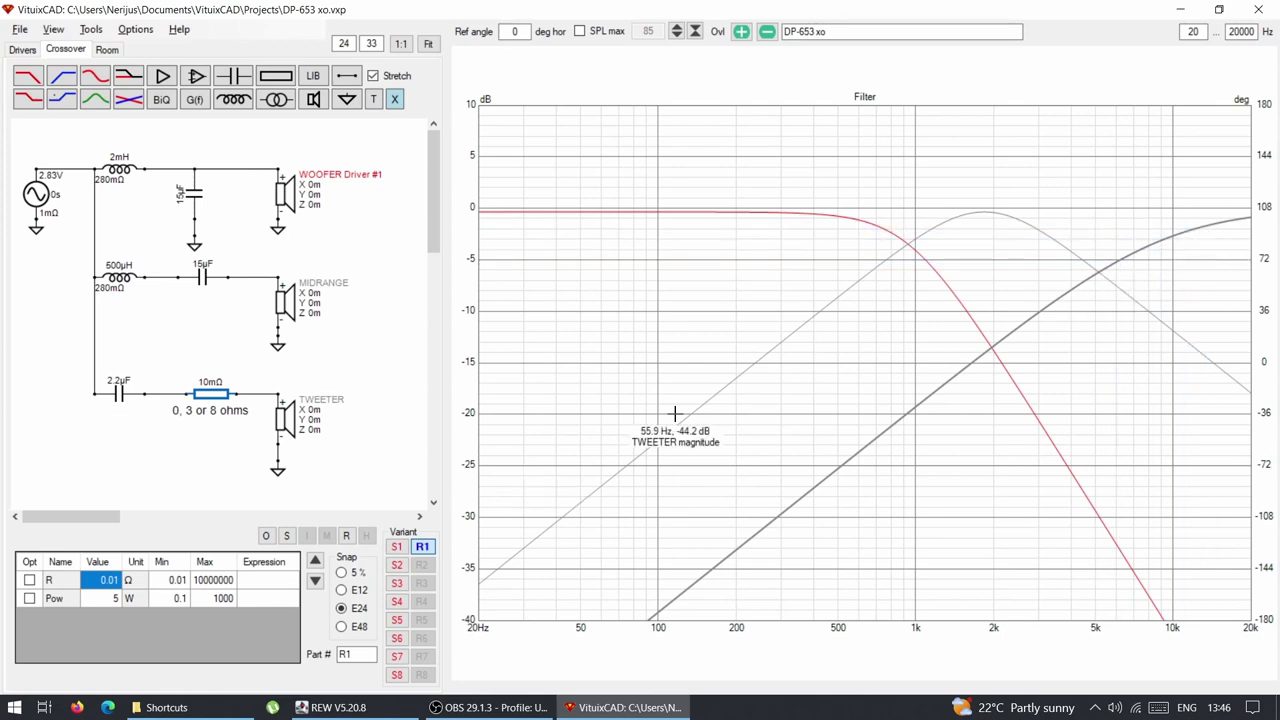
{"action": "left_click", "coordinate": [98, 588]}
{"action": "key", "text": "BackSpace"}
{"action": "type", "text": "3"}
{"action": "key", "text": "Return"}
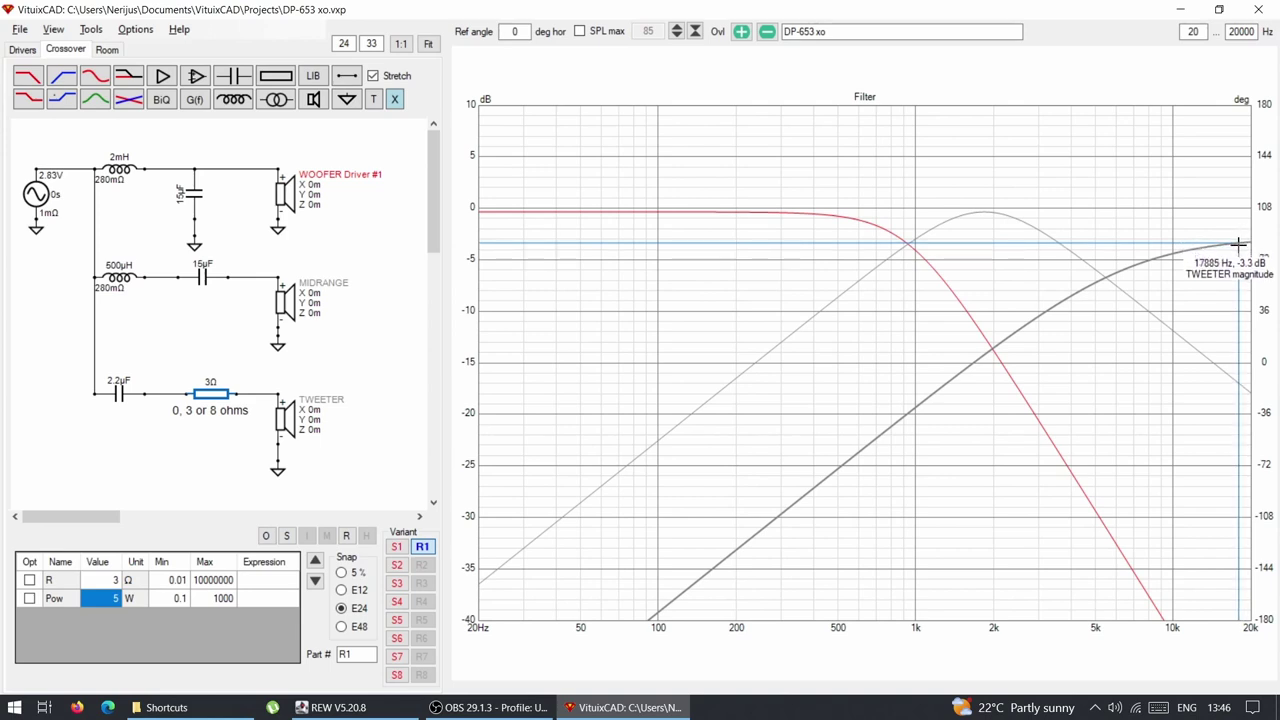
- Try 8 Ω for the tweeter's series resistor and reset it to 0.1 Ω
{"action": "left_click", "coordinate": [111, 582]}
{"action": "type", "text": "8"}
{"action": "key", "text": "Return"}
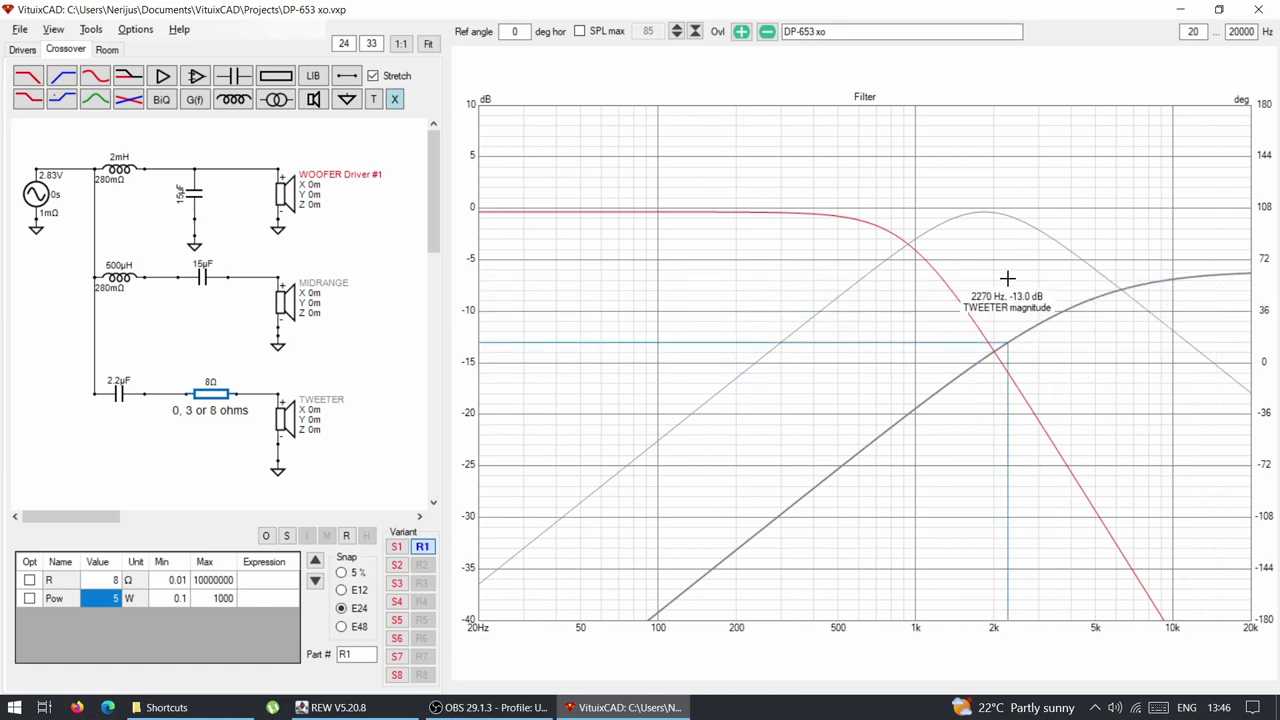
{"action": "key", "text": "ctrl+z"}
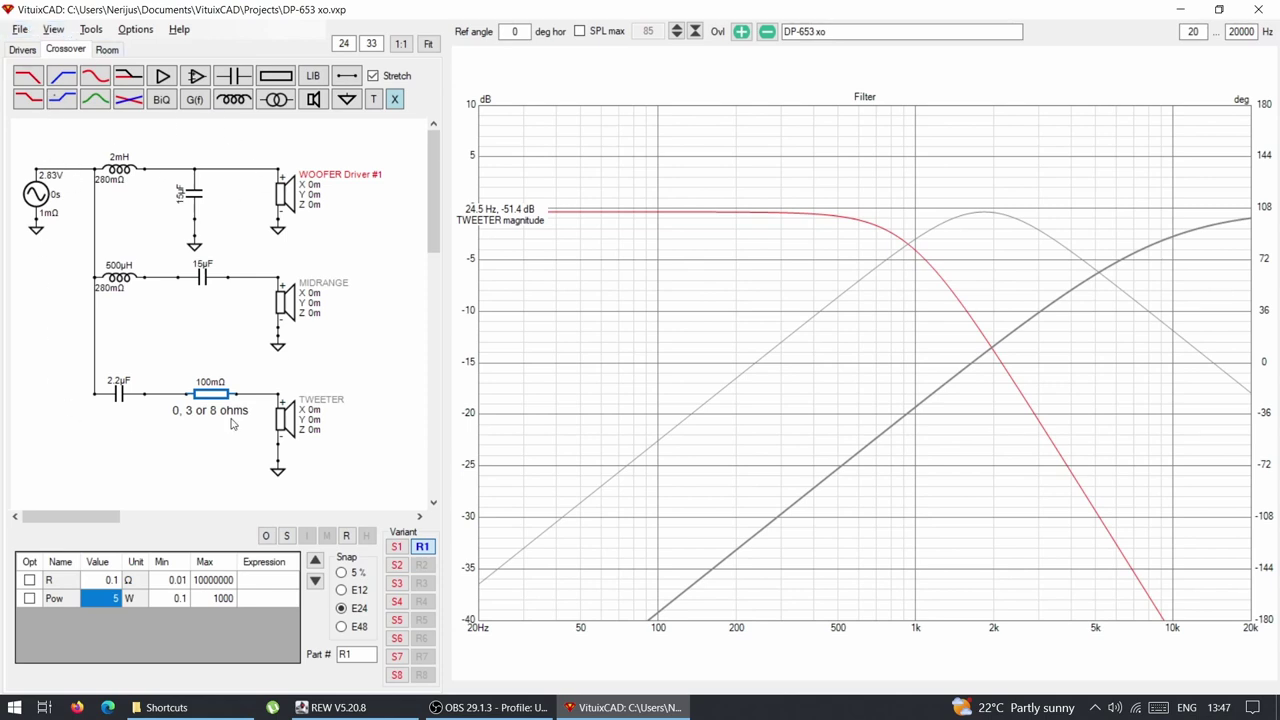
- Open the HDZ-365 xo.vxp project without saving the changes to the current one
{"action": "left_click", "coordinate": [21, 31]}
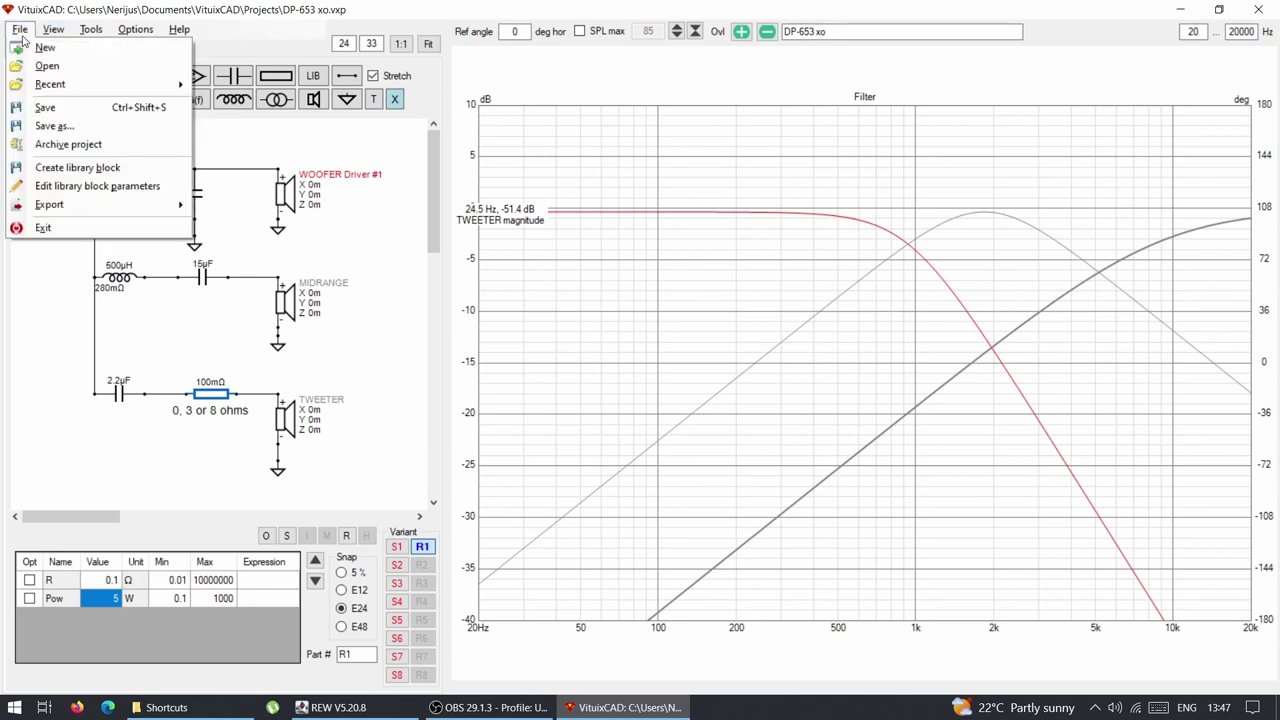
{"action": "left_click", "coordinate": [46, 68]}
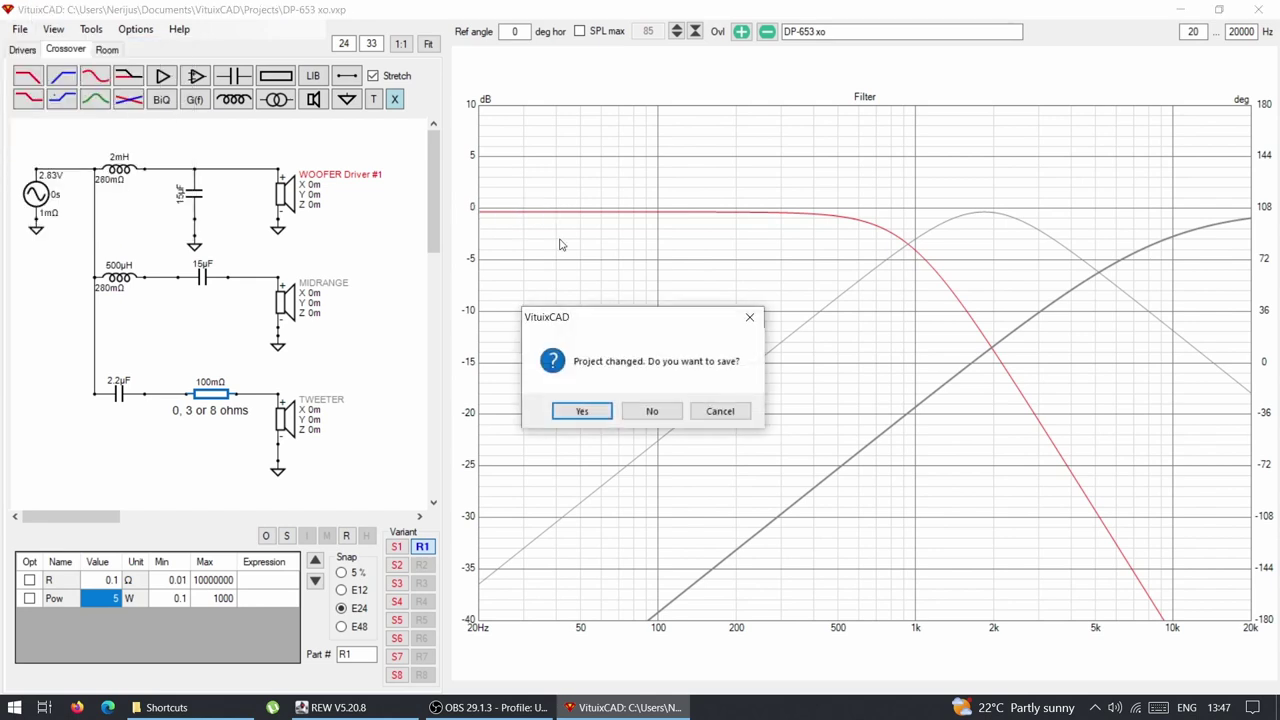
{"action": "left_click", "coordinate": [651, 411]}
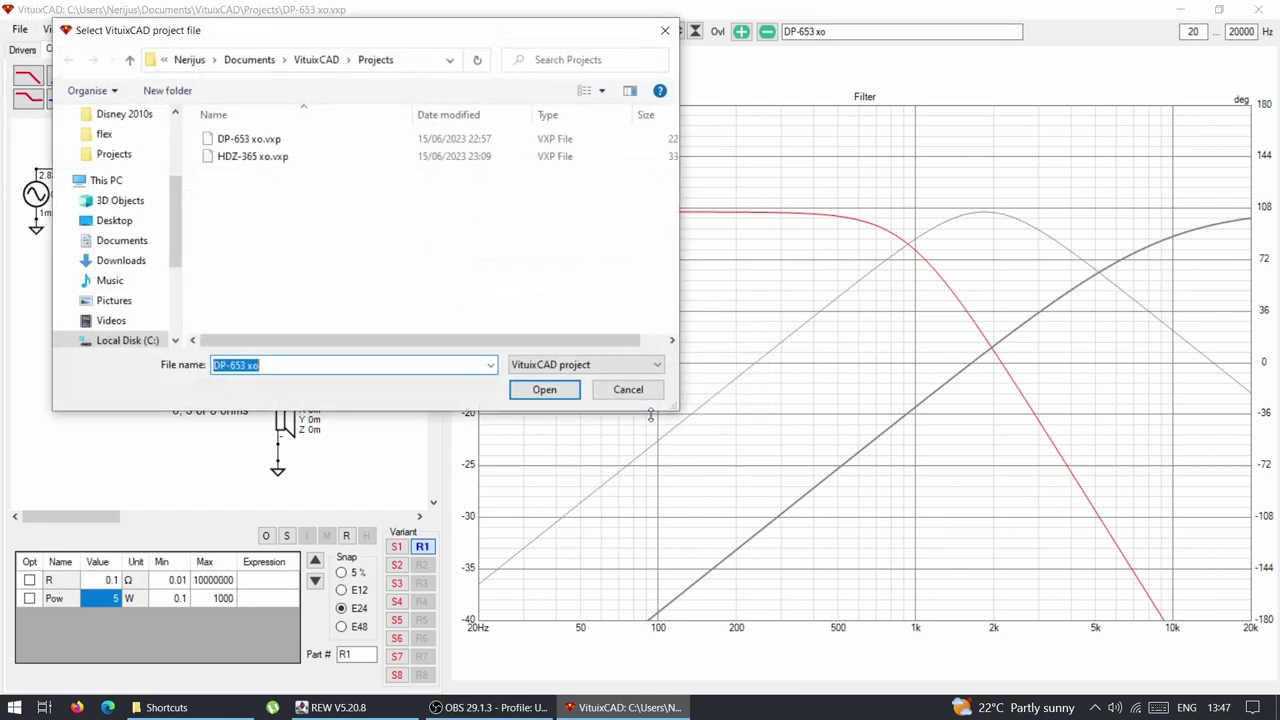
{"action": "double_click", "coordinate": [238, 158]}
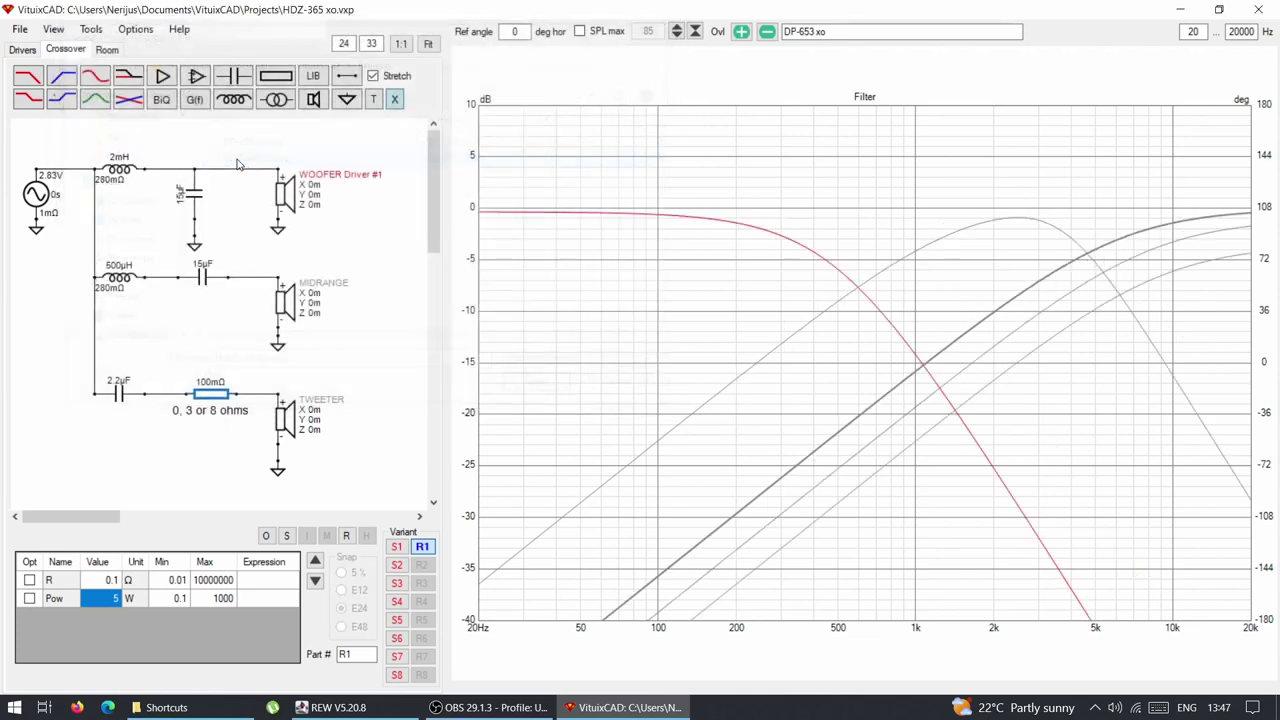
{"action": "mouse_move", "coordinate": [790, 300]}
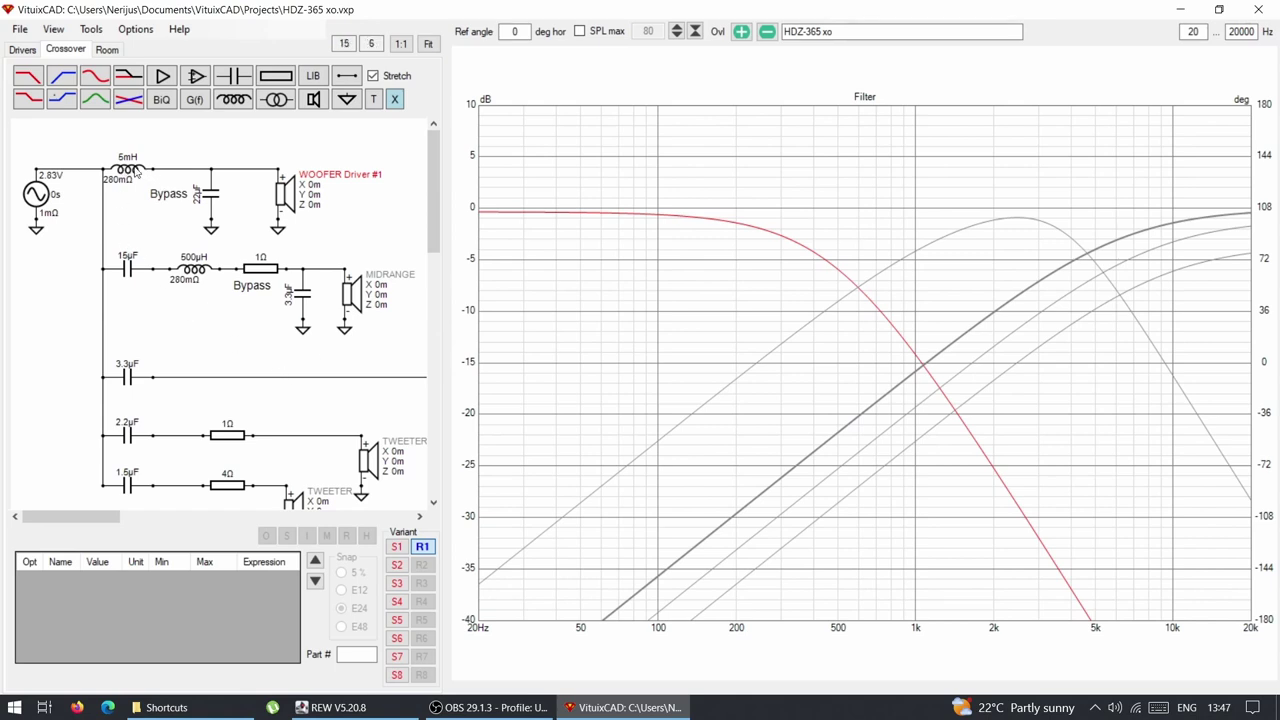
- Set the woofer's series inductor in the HDZ-365 crossover to 3 mH
{"action": "scroll", "coordinate": [133, 188], "scroll_direction": "down", "scroll_amount": 1}
{"action": "left_click", "coordinate": [128, 167]}
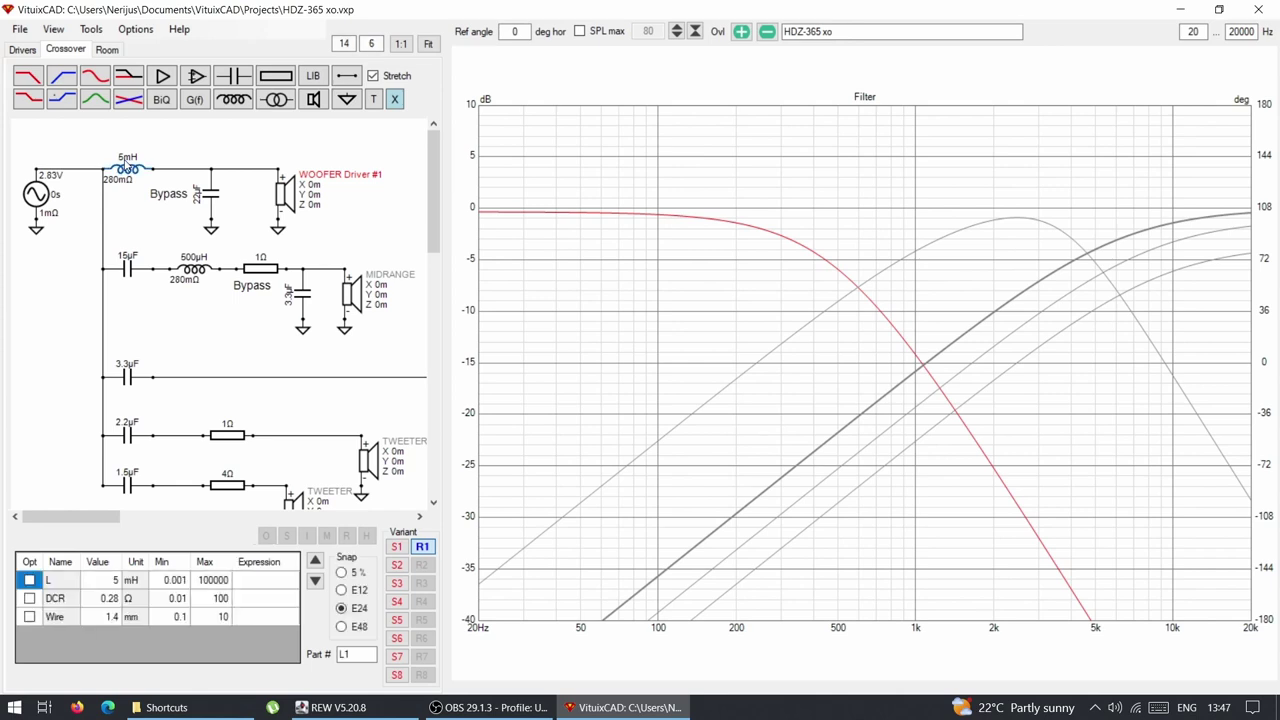
{"action": "left_click", "coordinate": [103, 581]}
{"action": "type", "text": "2"}
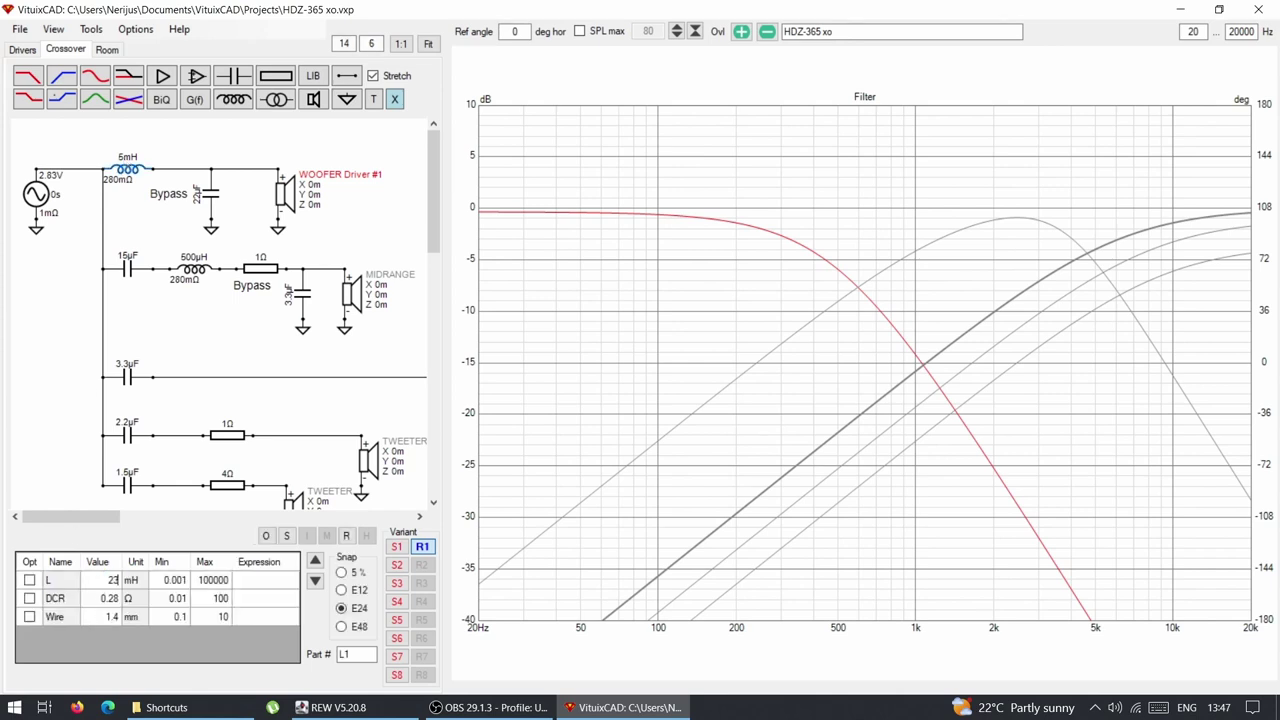
{"action": "type", "text": "3"}
{"action": "key", "text": "Return"}
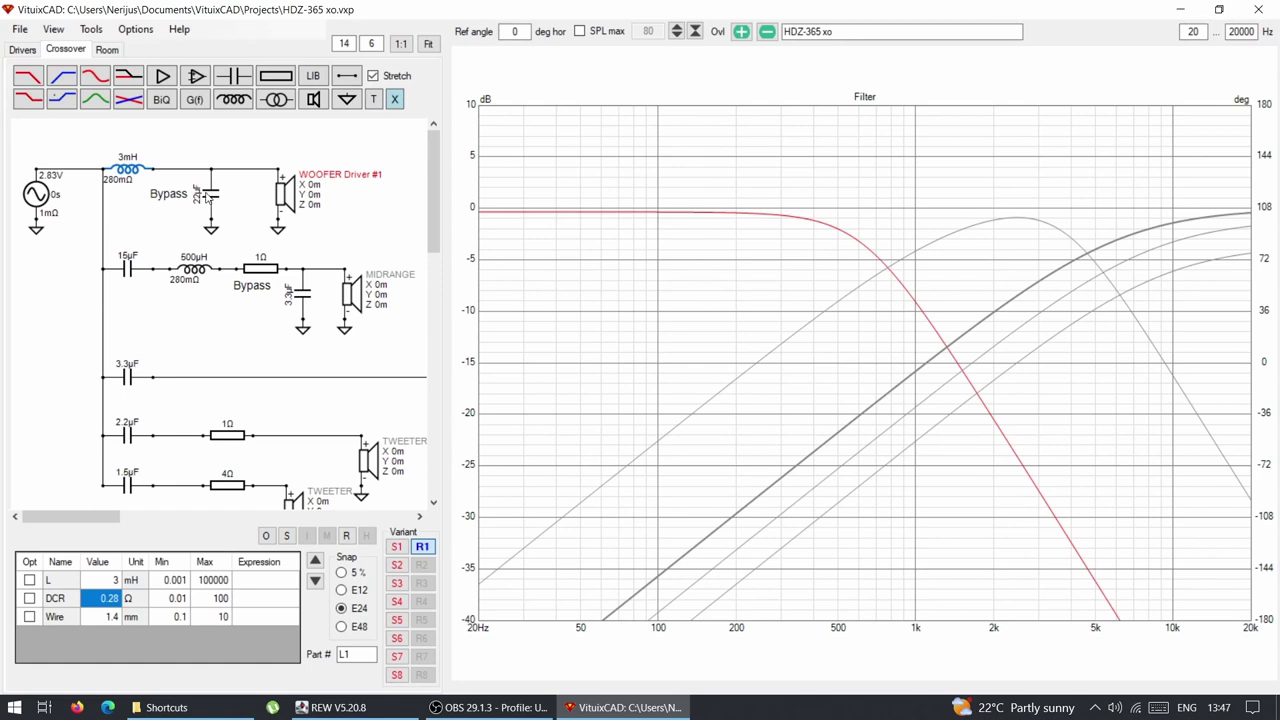
- Switch the woofer's 22 µF bypass capacitor open and back in circuit repeatedly to compare the woofer's filter curve
{"action": "left_click", "coordinate": [207, 196]}
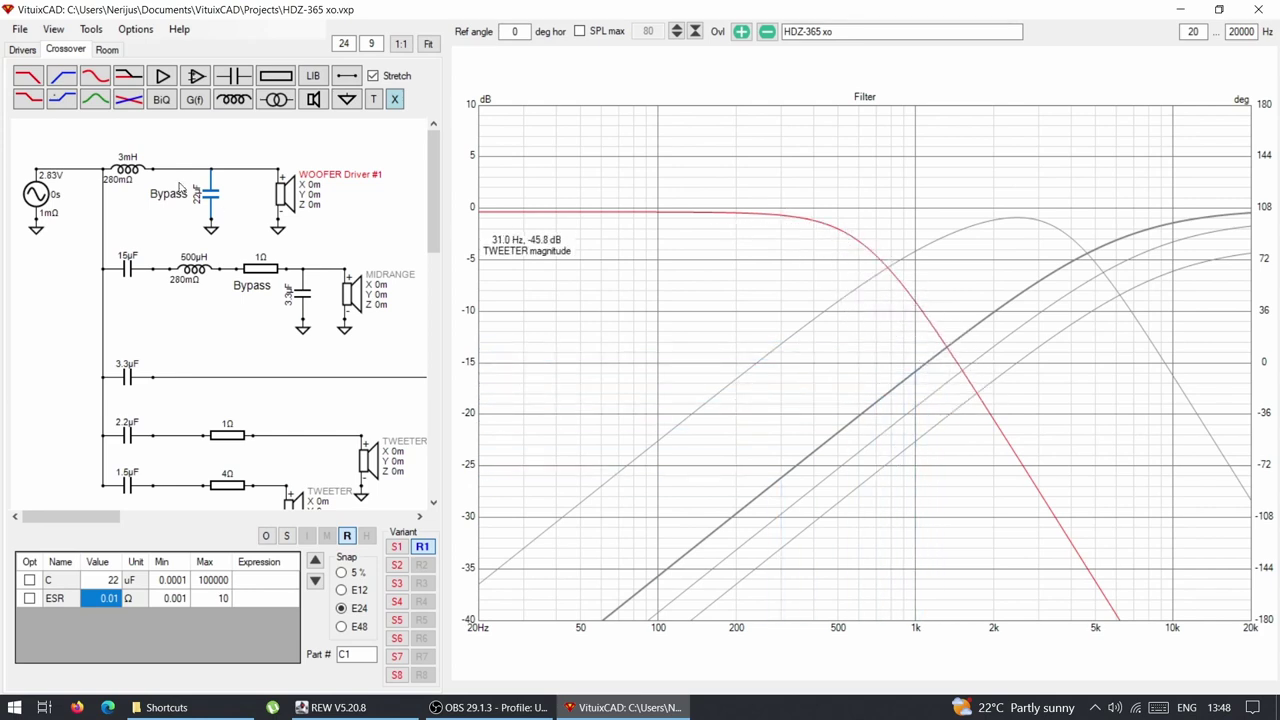
{"action": "left_click", "coordinate": [267, 537]}
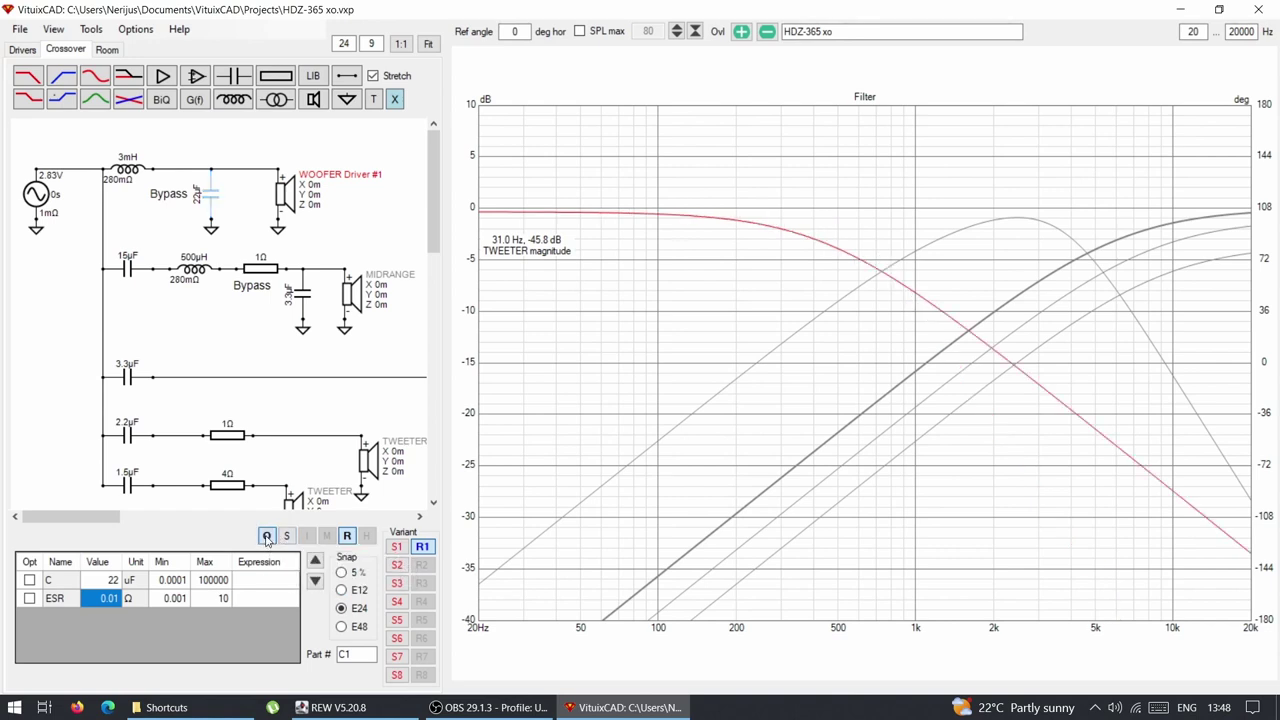
{"action": "left_click", "coordinate": [267, 537]}
{"action": "left_click", "coordinate": [267, 537]}
{"action": "left_click", "coordinate": [267, 537]}
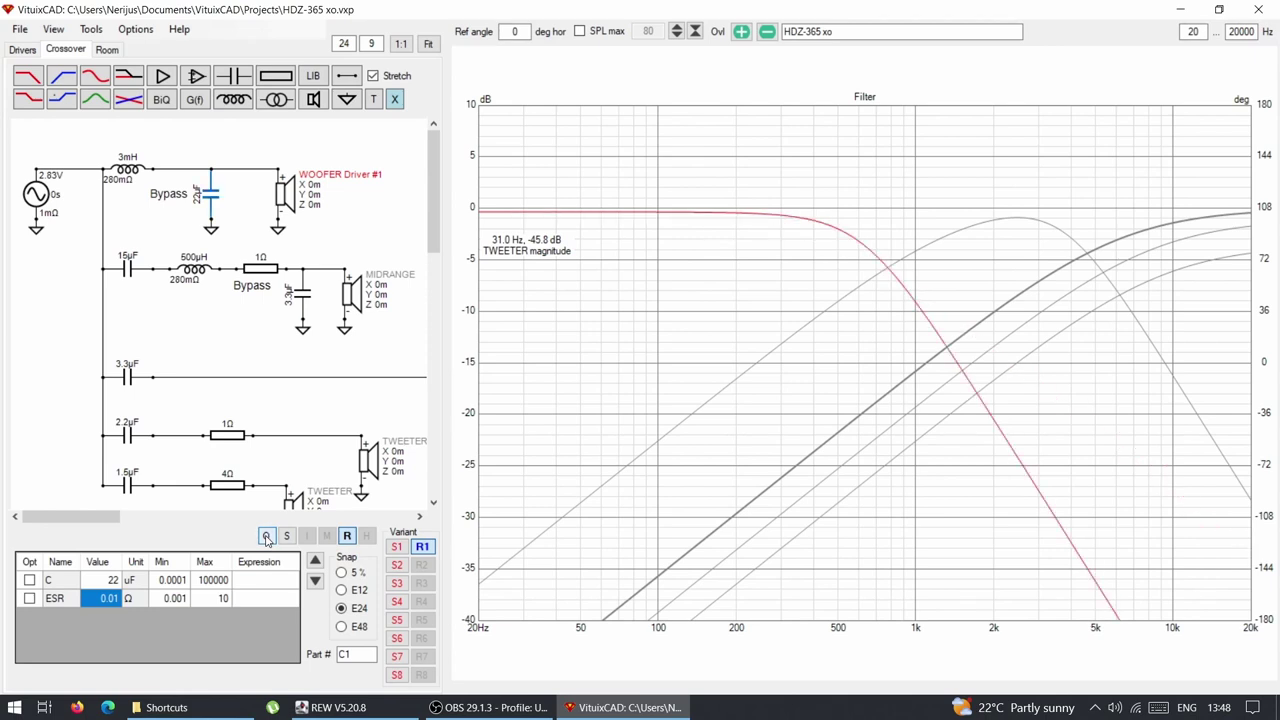
{"action": "left_click", "coordinate": [267, 537]}
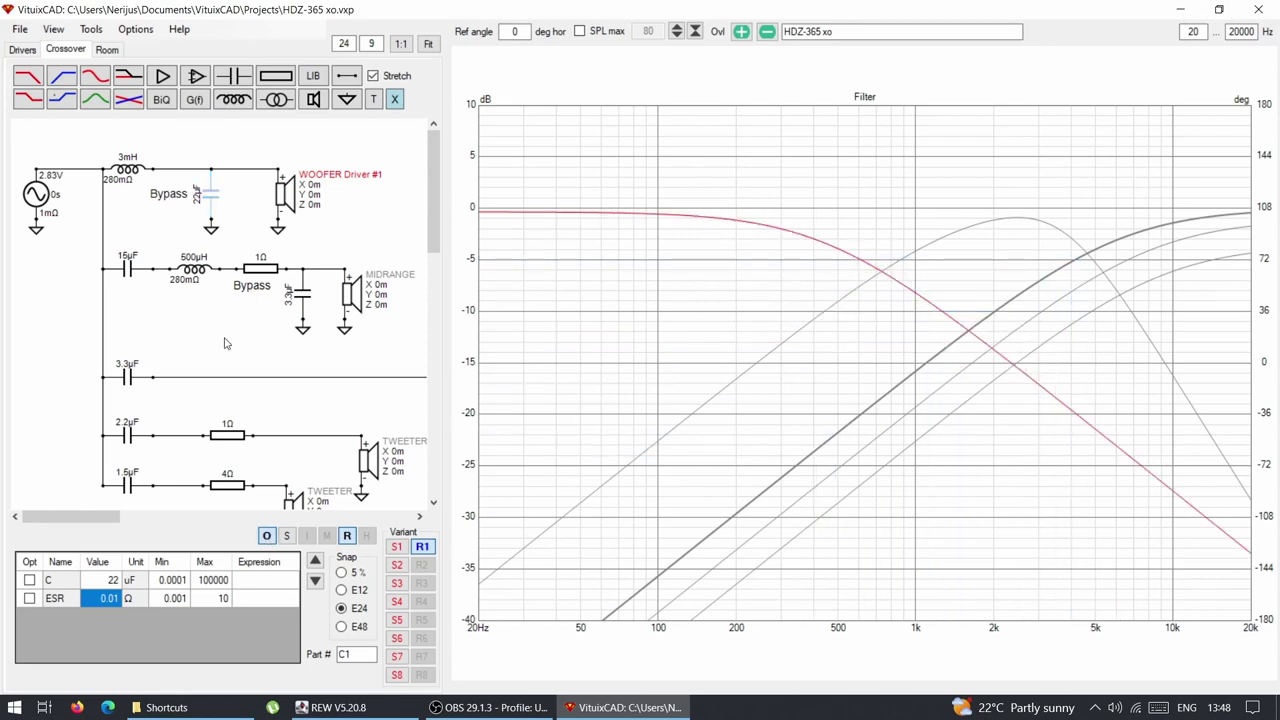
{"action": "left_click", "coordinate": [267, 537]}
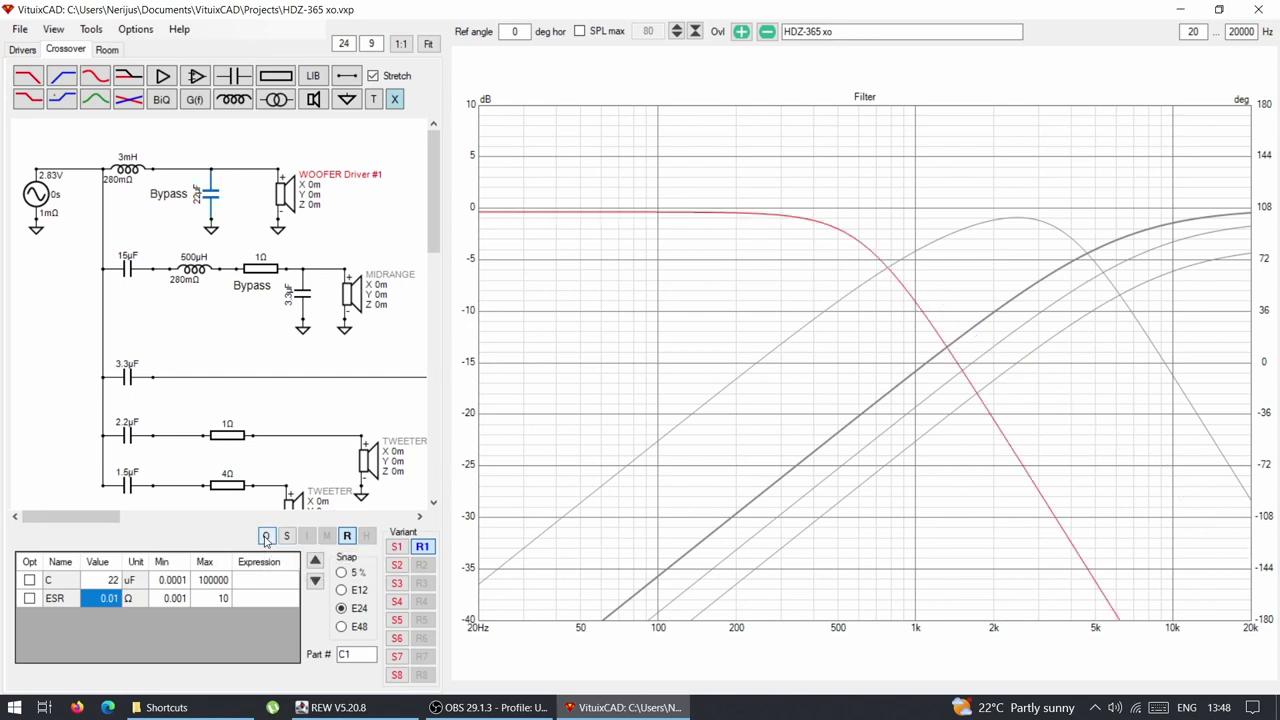
{"action": "left_click", "coordinate": [267, 537]}
{"action": "left_click", "coordinate": [267, 537]}
{"action": "left_click", "coordinate": [267, 537]}
{"action": "left_click", "coordinate": [267, 537]}
{"action": "left_click", "coordinate": [267, 537]}
{"action": "left_click", "coordinate": [267, 537]}
- Set the midrange's series resistor marked Bypass to 0.1 Ω
{"action": "left_click", "coordinate": [258, 271]}
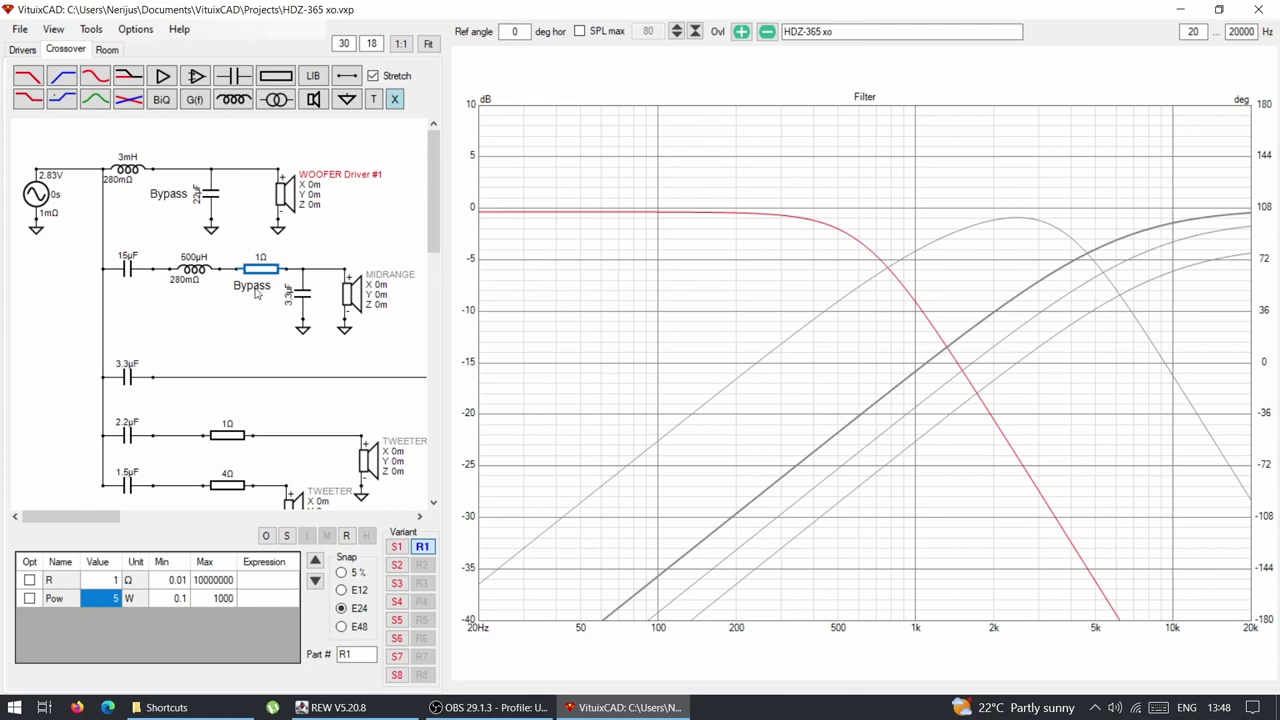
{"action": "left_click", "coordinate": [98, 586]}
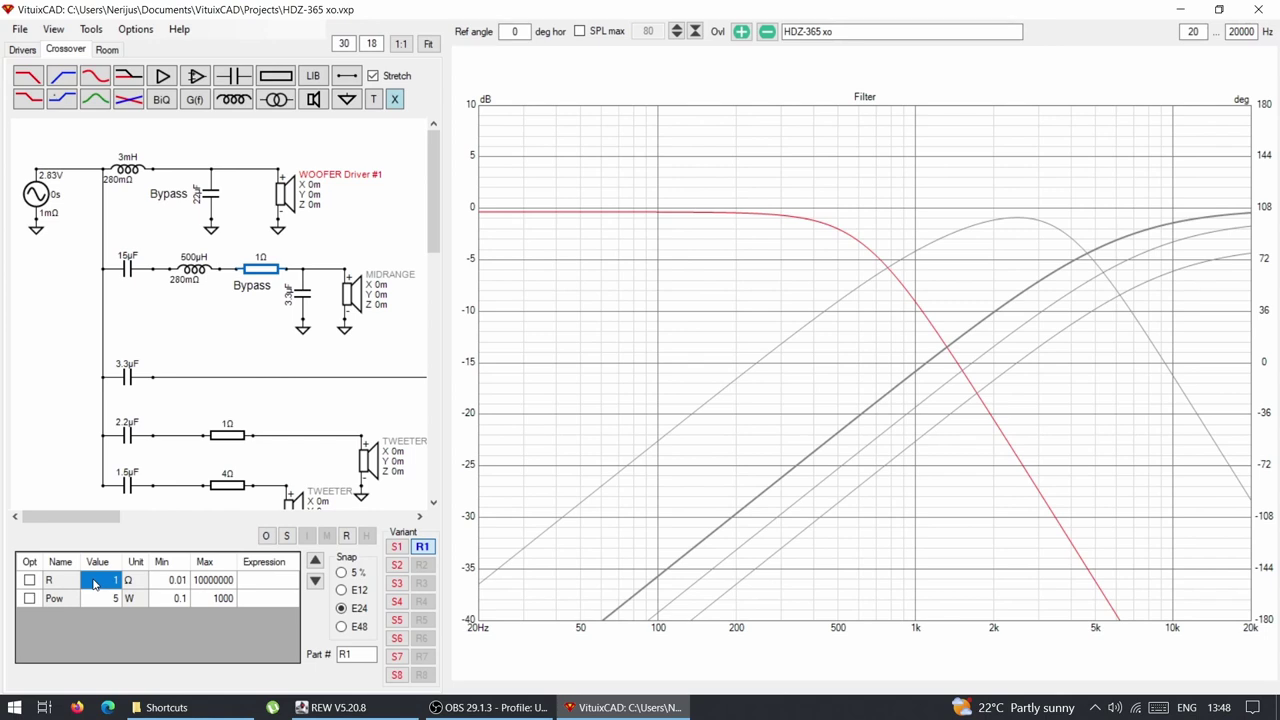
{"action": "left_click", "coordinate": [95, 583]}
{"action": "type", "text": "0.1"}
{"action": "key", "text": "Return"}
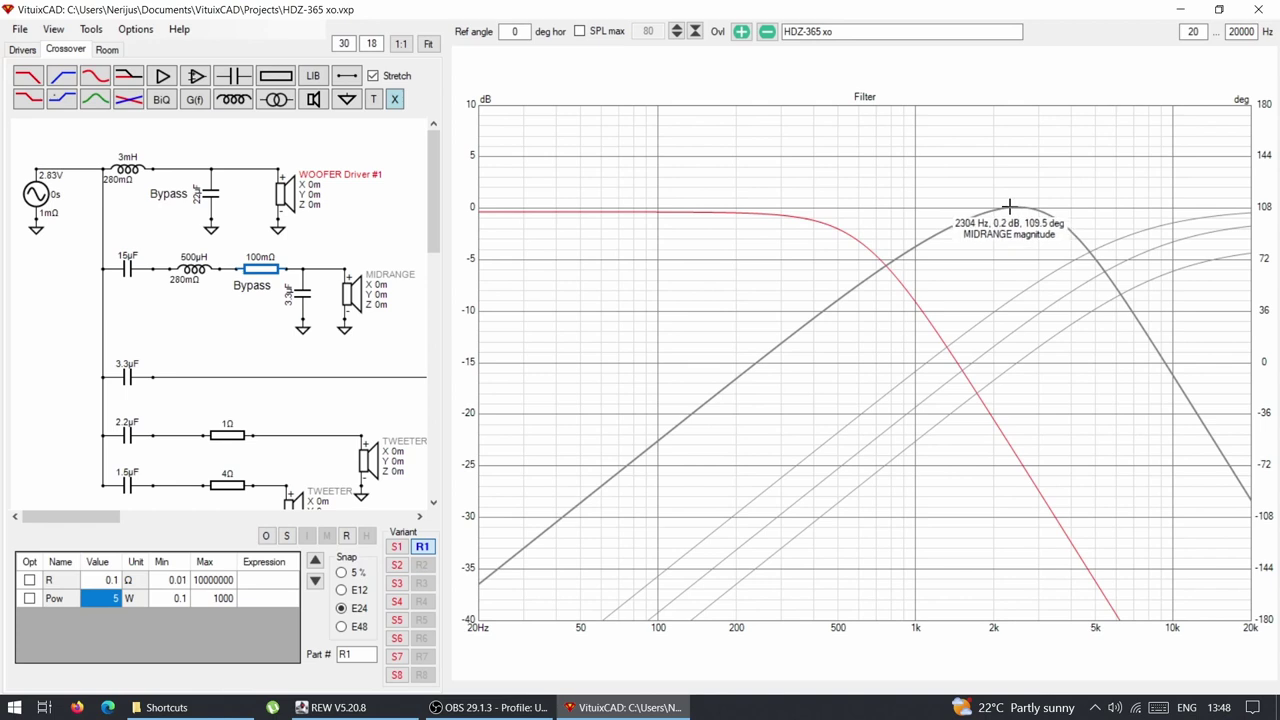
- Restore the midrange's series resistor to 1 Ω
{"action": "left_click", "coordinate": [118, 580]}
{"action": "type", "text": "1"}
{"action": "key", "text": "Return"}
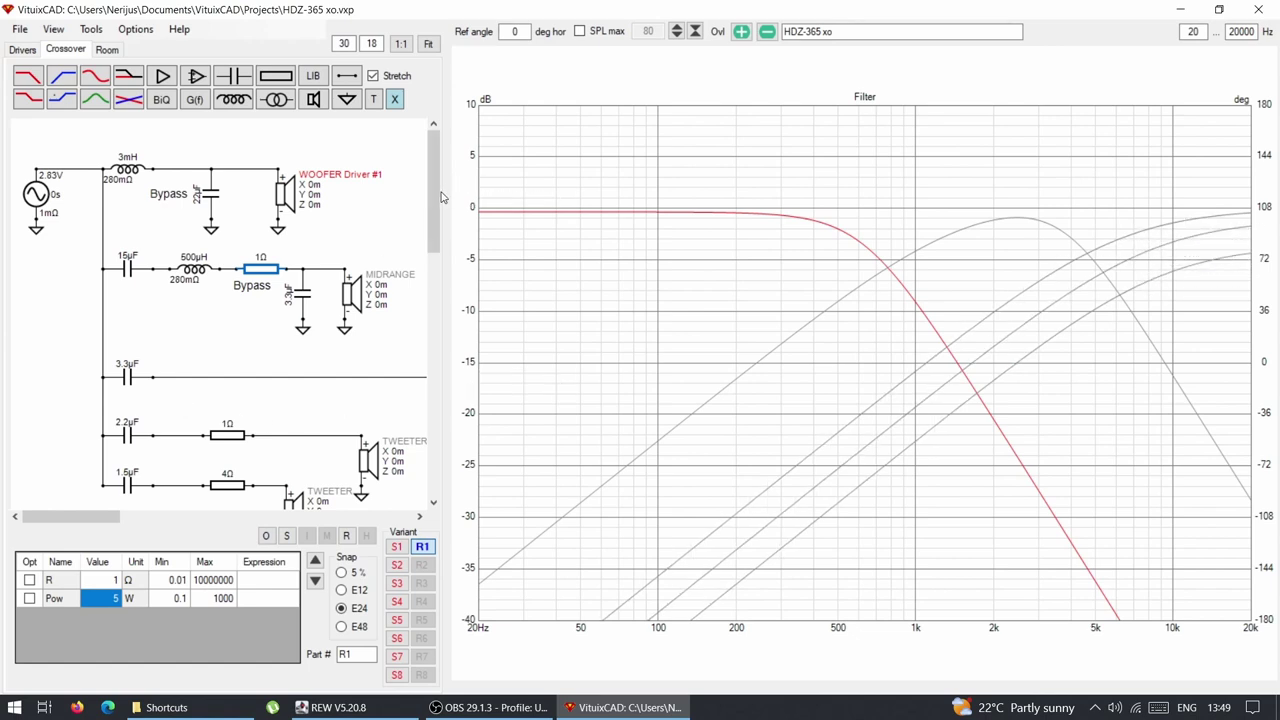
- Select the 3.3 µF capacitor in the uppermost tweeter branch to view its parameters
{"action": "scroll", "coordinate": [437, 202], "scroll_direction": "down", "scroll_amount": 3}
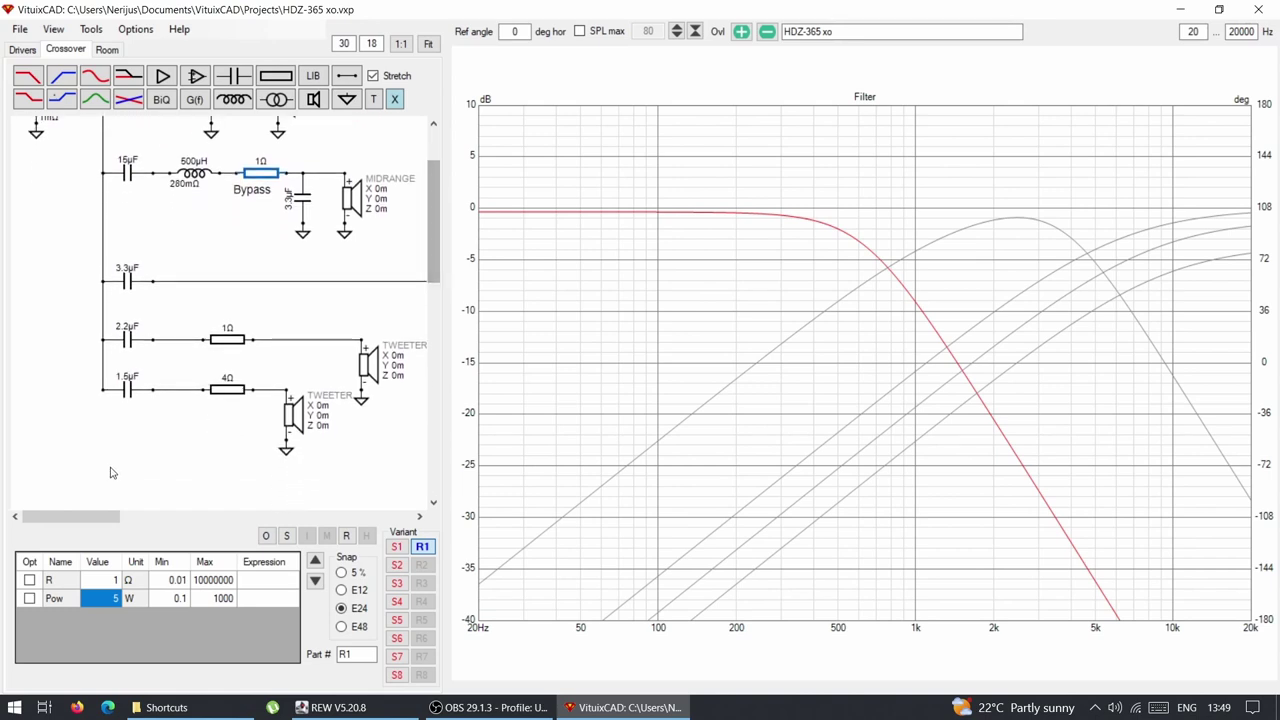
{"action": "left_click_drag", "start_coordinate": [77, 523], "coordinate": [95, 527]}
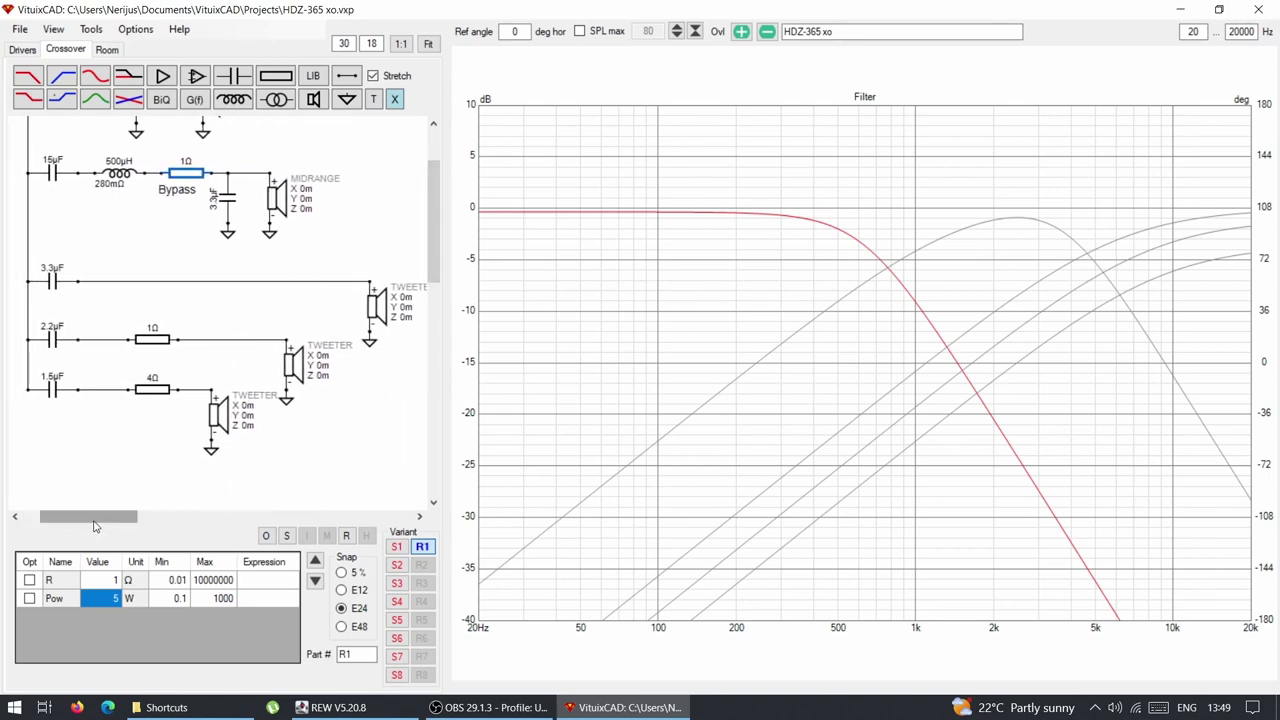
{"action": "left_click", "coordinate": [52, 283]}
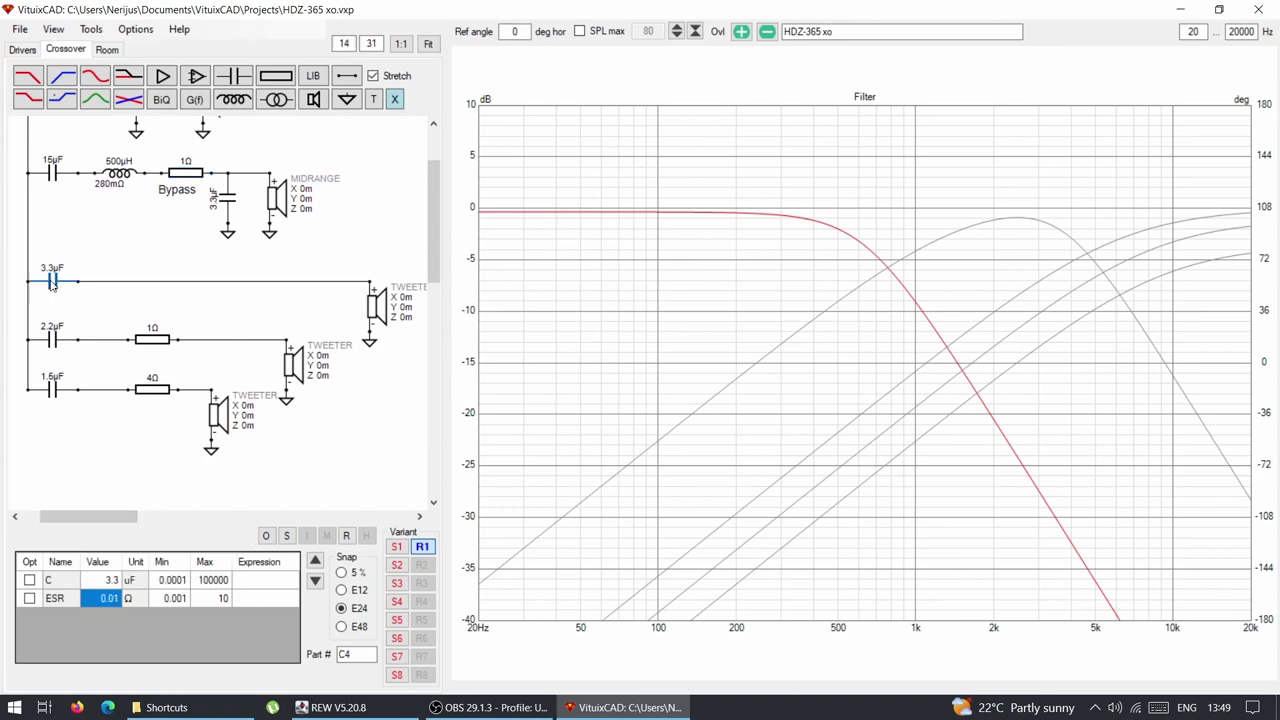
- Check the capacitors in the three tweeter branches and set the uppermost branch's capacitor to 2.2 µF
{"action": "left_click", "coordinate": [54, 340]}
{"action": "left_click", "coordinate": [54, 398]}
{"action": "left_click", "coordinate": [52, 279]}
{"action": "left_click", "coordinate": [101, 578]}
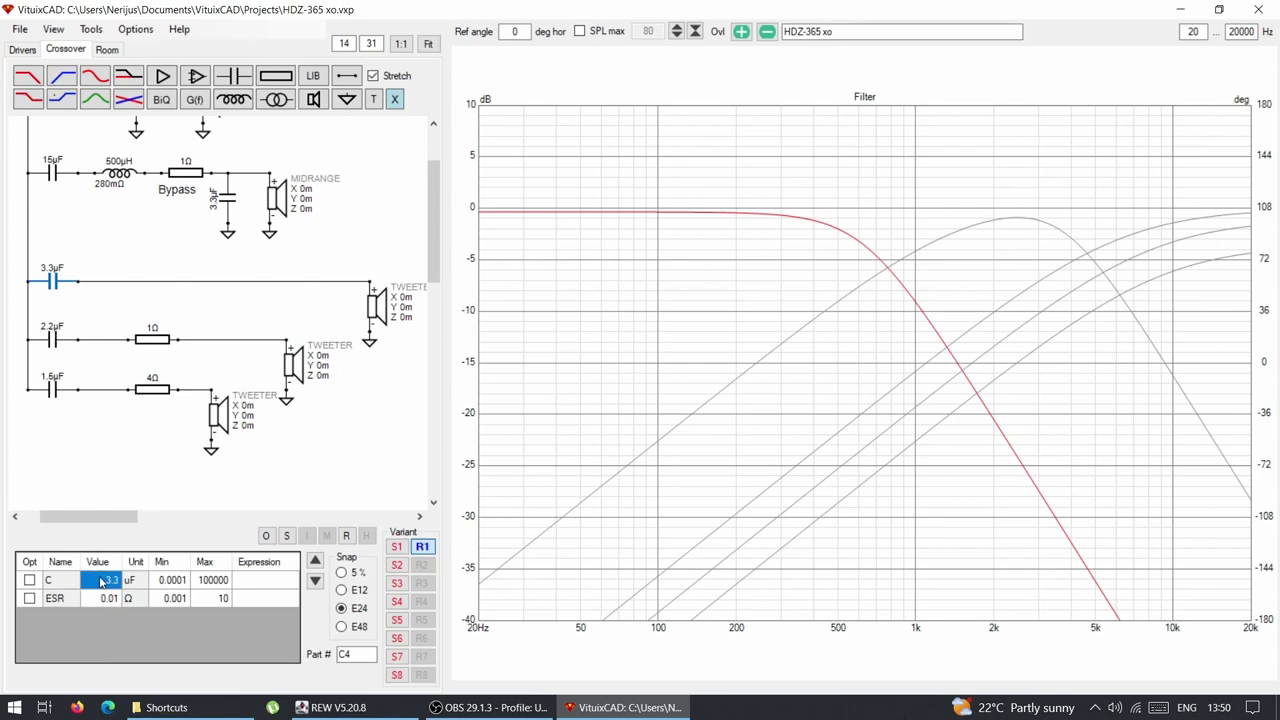
{"action": "type", "text": "2.2"}
{"action": "key", "text": "Return"}
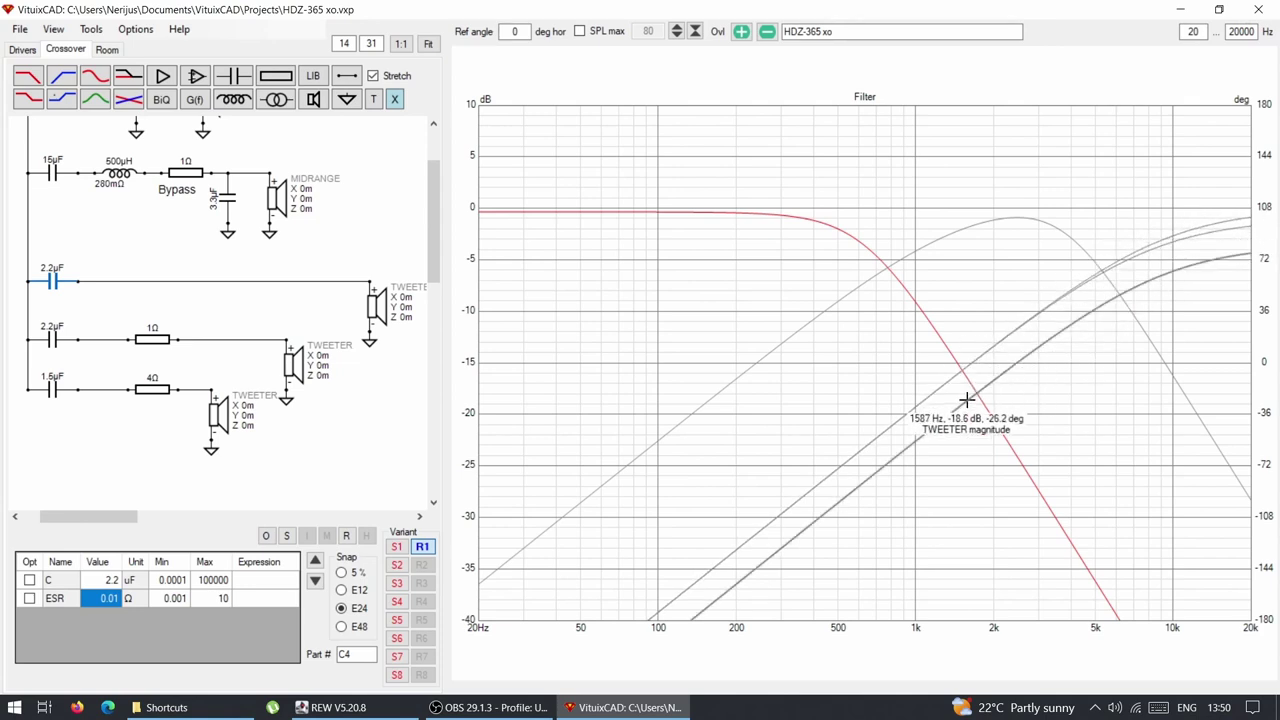
- Set the uppermost tweeter branch's capacitor to 1.5 µF and open-circuit the 1 Ω resistor in the middle tweeter branch
{"action": "left_click", "coordinate": [102, 585]}
{"action": "type", "text": "1.5"}
{"action": "key", "text": "Return"}
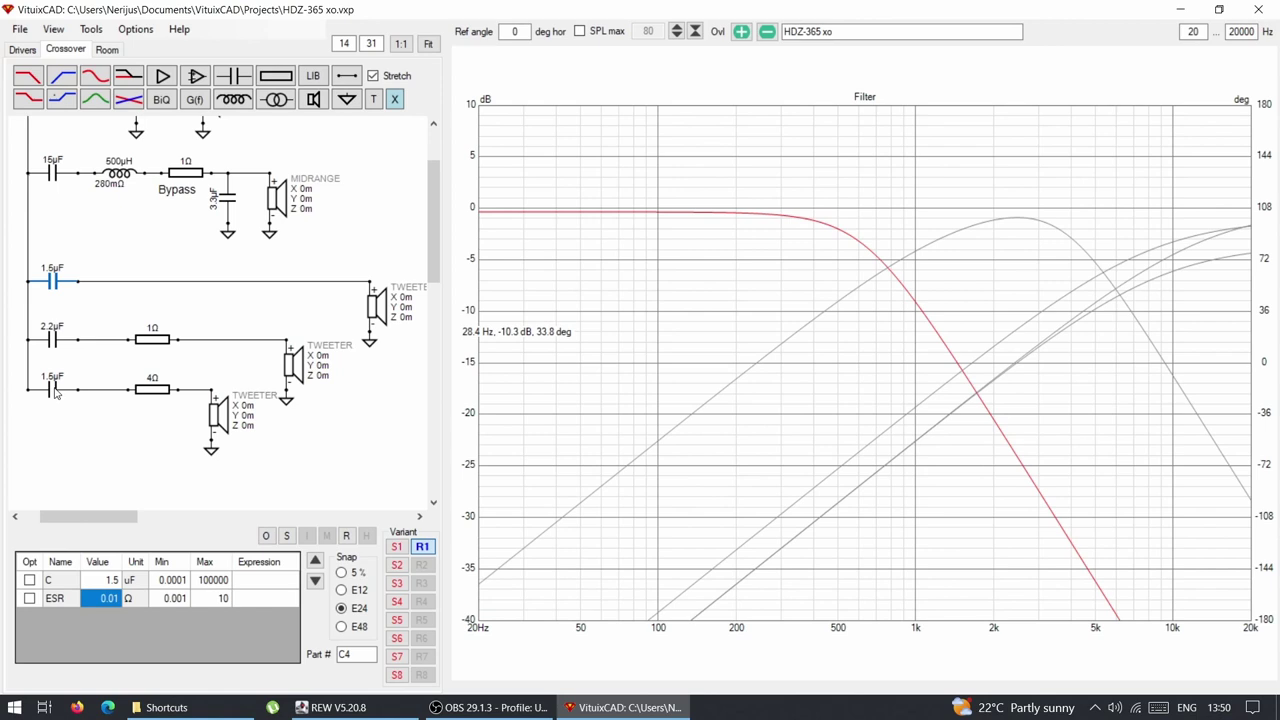
{"action": "left_click", "coordinate": [152, 341]}
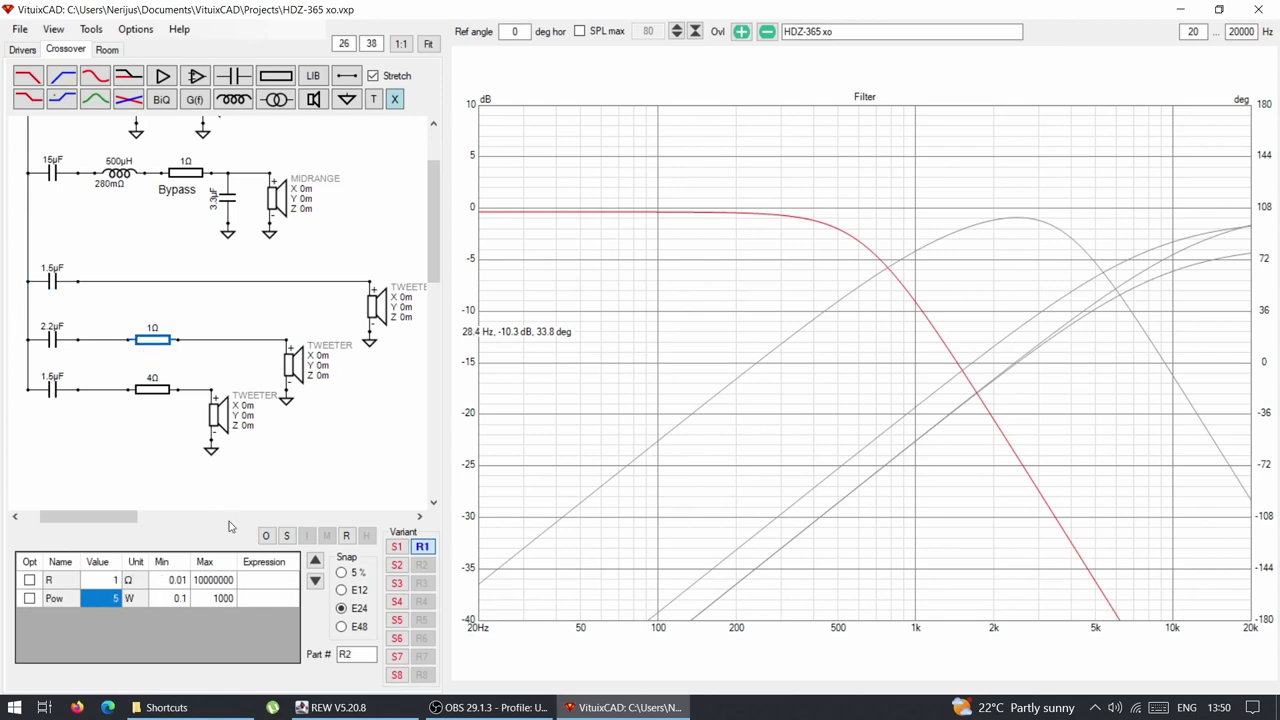
{"action": "left_click", "coordinate": [267, 536]}
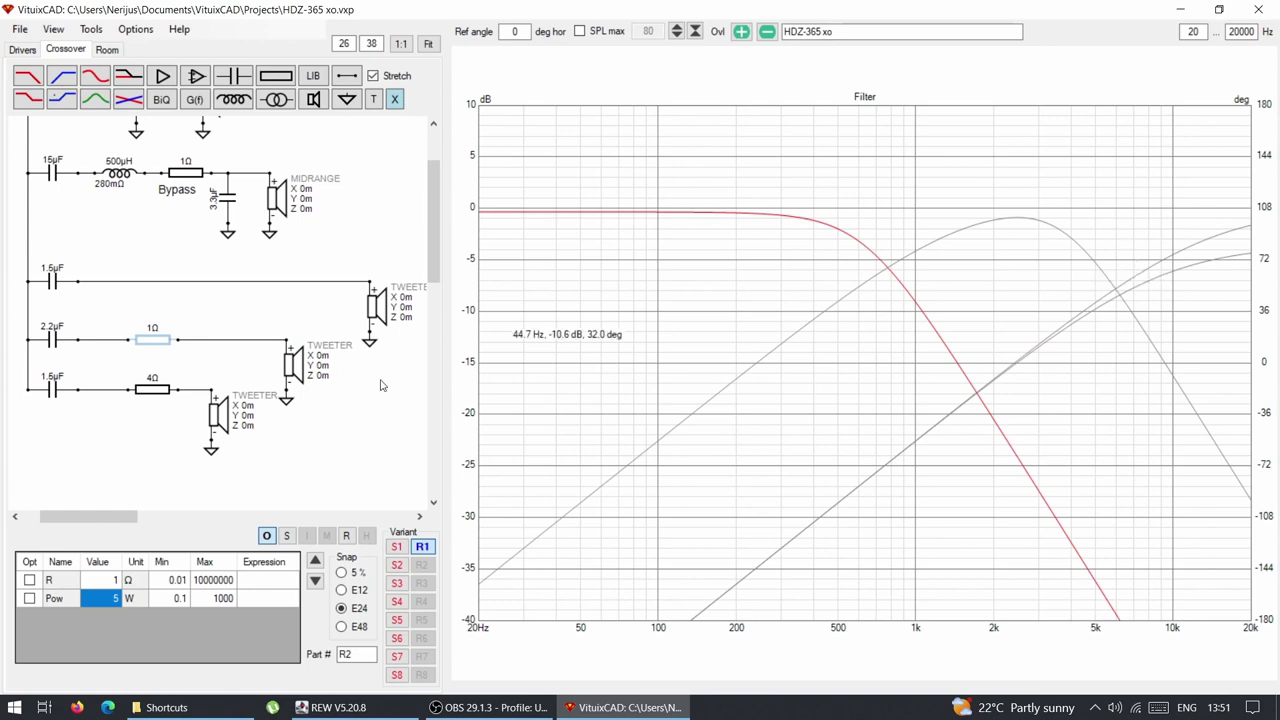
- Set the uppermost tweeter branch's capacitor back to 3.3 µF
{"action": "left_click", "coordinate": [57, 273]}
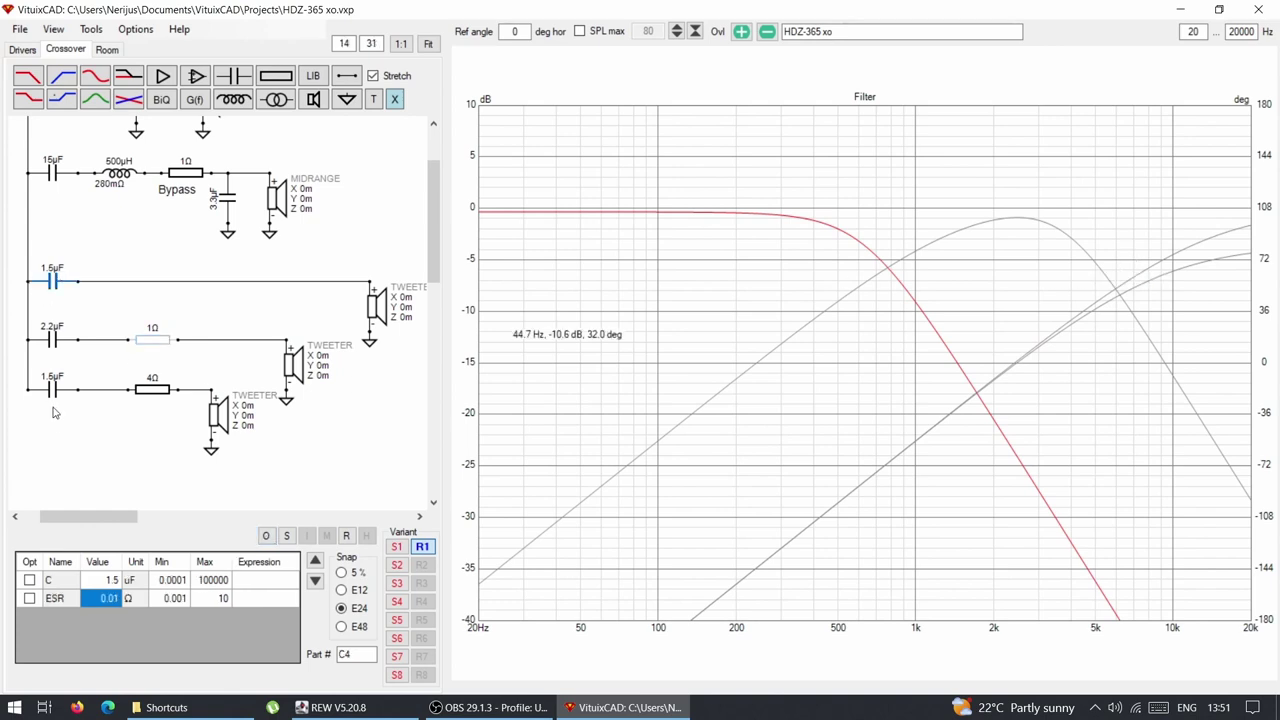
{"action": "left_click", "coordinate": [96, 580]}
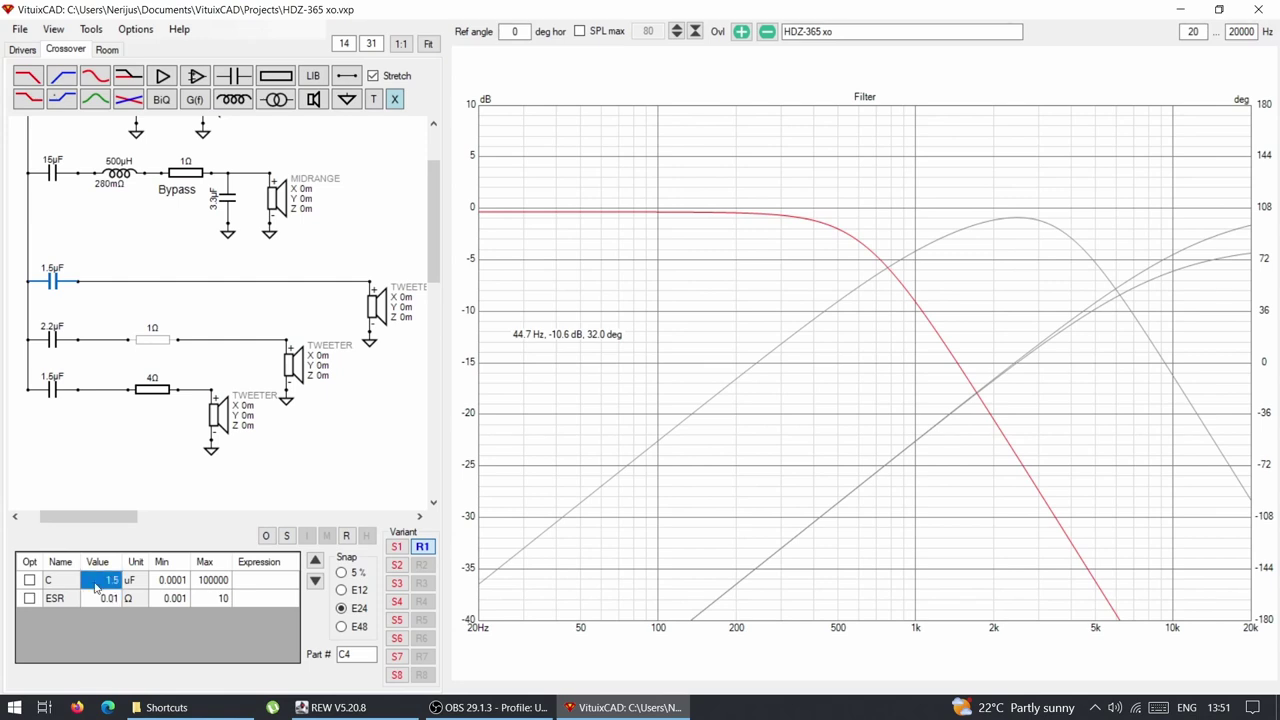
{"action": "type", "text": "3.3"}
{"action": "key", "text": "Return"}
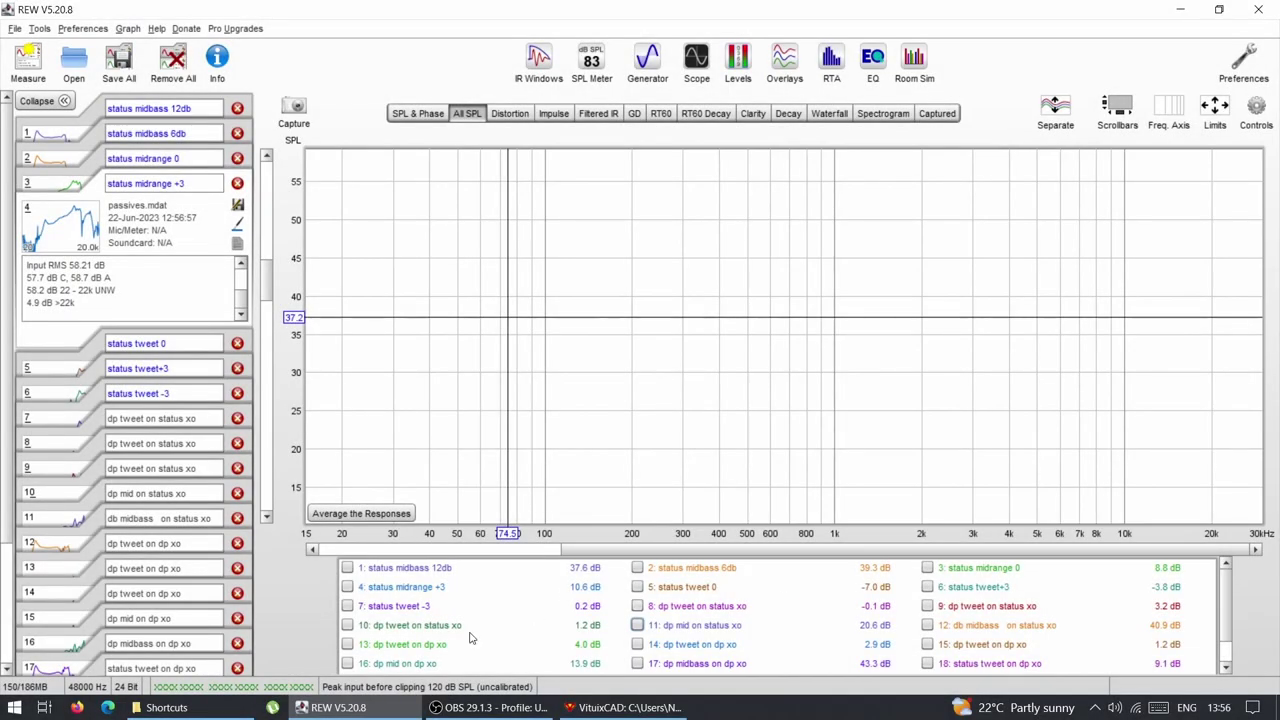
- Review the names of the status midbass, midrange and tweeter measurements in the measurement list
{"action": "mouse_move", "coordinate": [322, 421]}
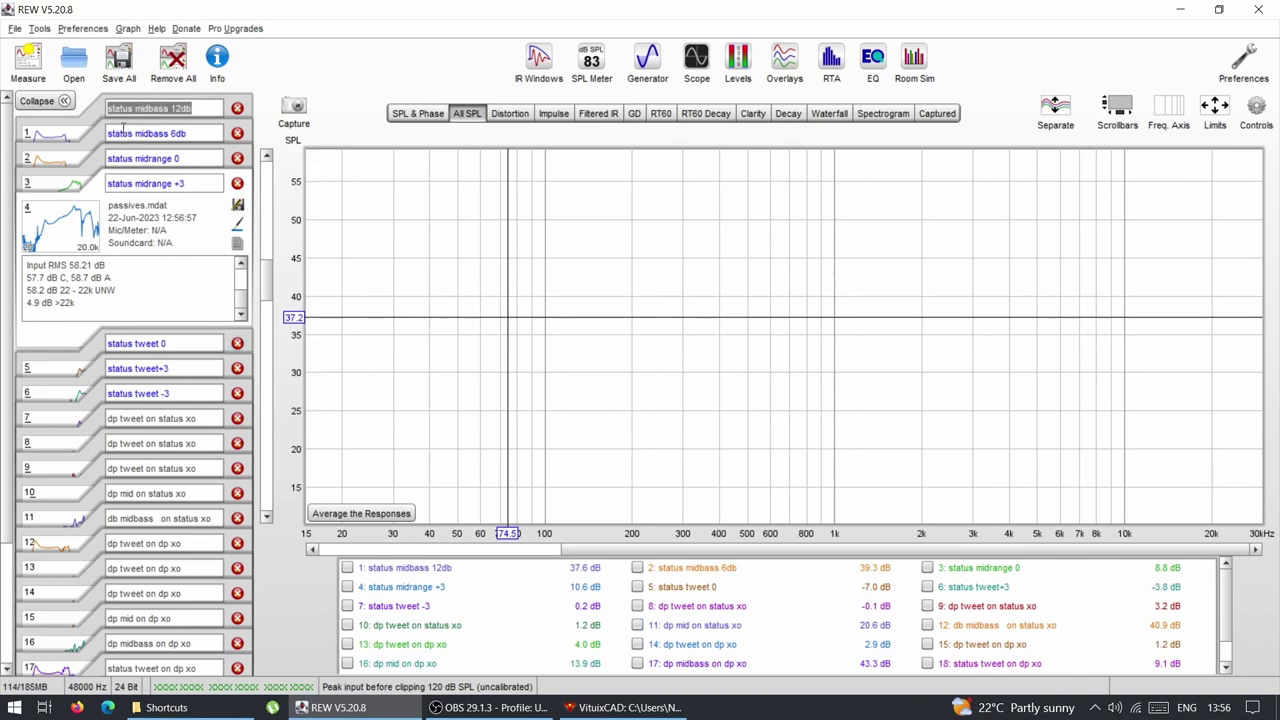
{"action": "left_click", "coordinate": [124, 132]}
{"action": "left_click", "coordinate": [126, 157]}
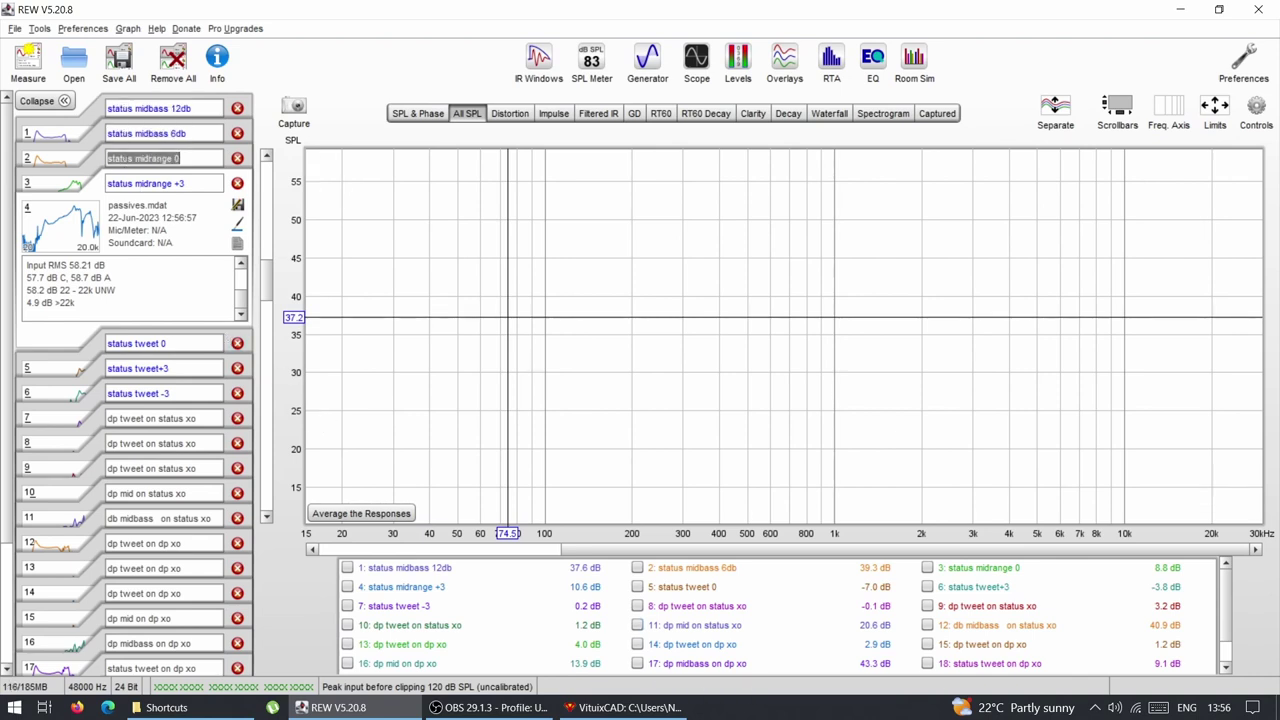
{"action": "left_click", "coordinate": [120, 108]}
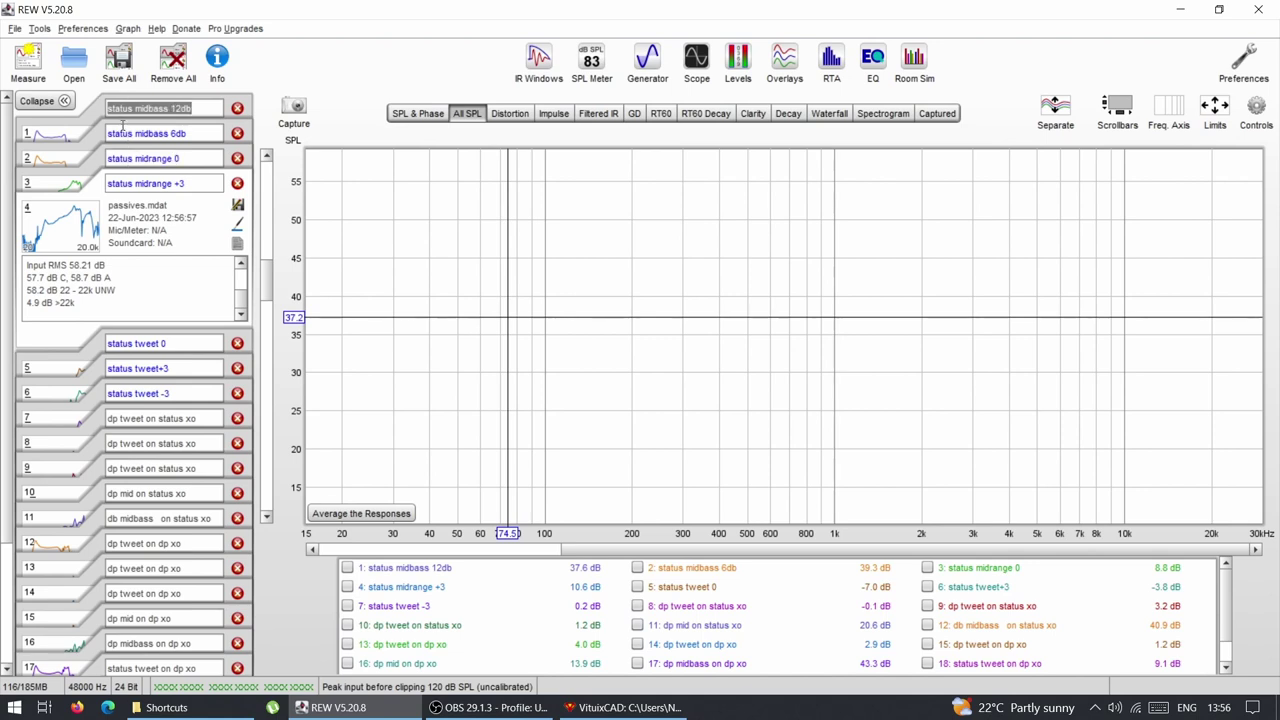
{"action": "left_click", "coordinate": [131, 133]}
{"action": "left_click", "coordinate": [123, 157]}
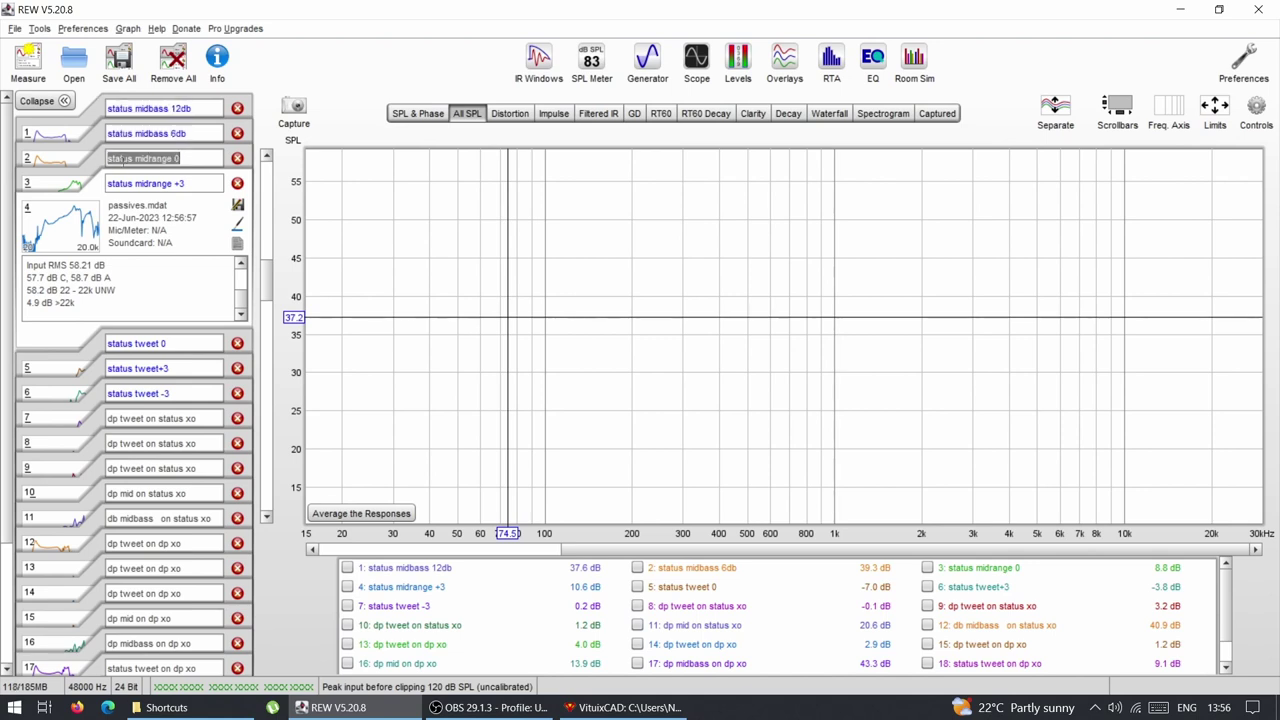
{"action": "left_click", "coordinate": [122, 183]}
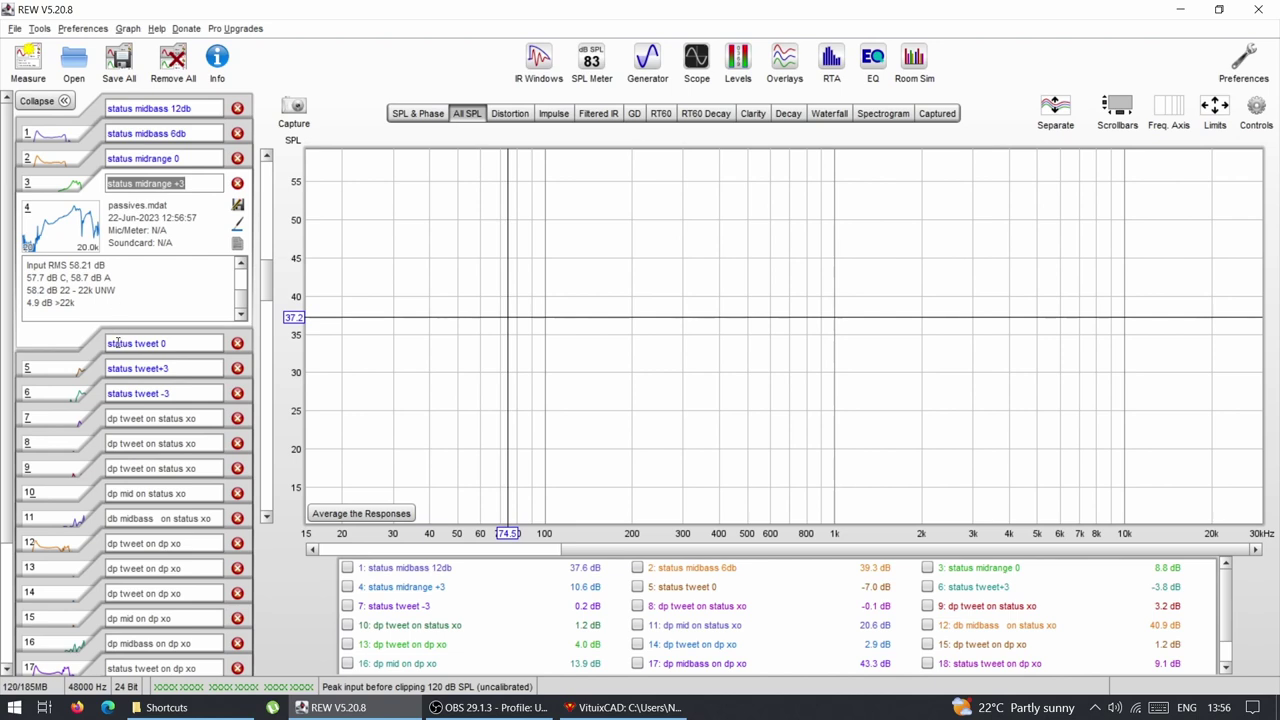
{"action": "left_click", "coordinate": [120, 343]}
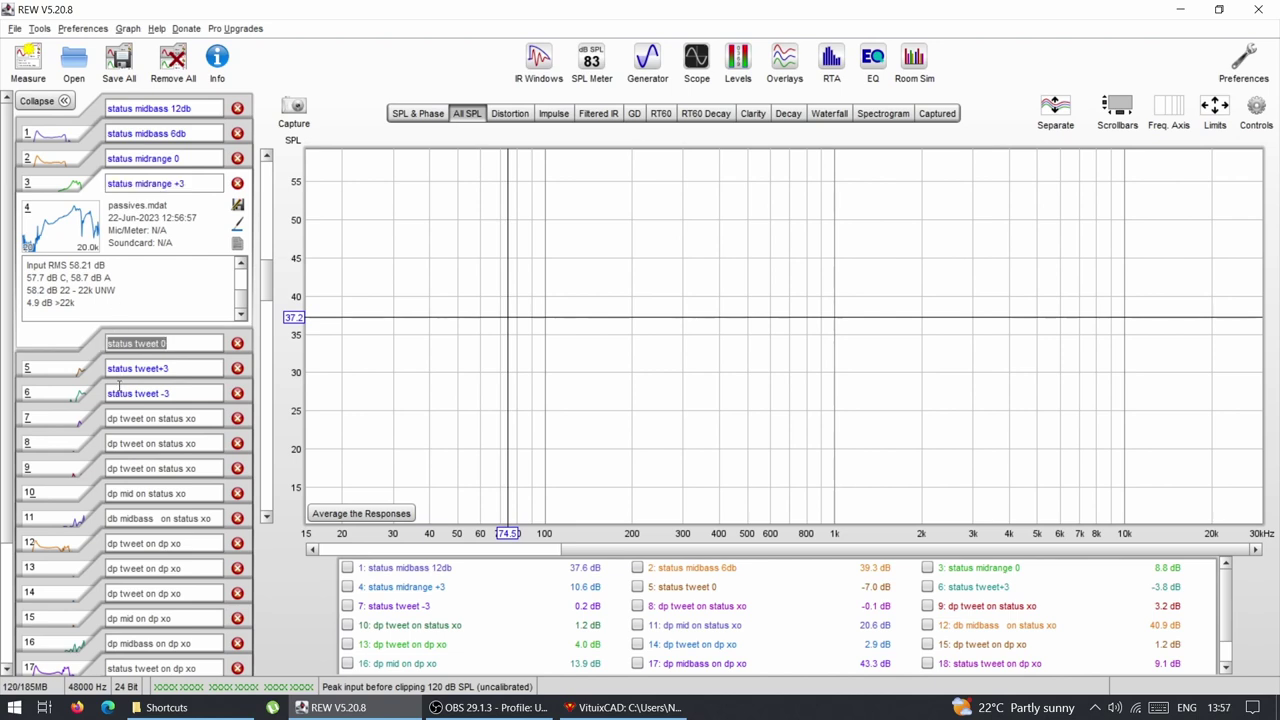
- Examine how the "dp tweet on status xo" measurement name identifies the driver and the crossover used
{"action": "left_click", "coordinate": [112, 418]}
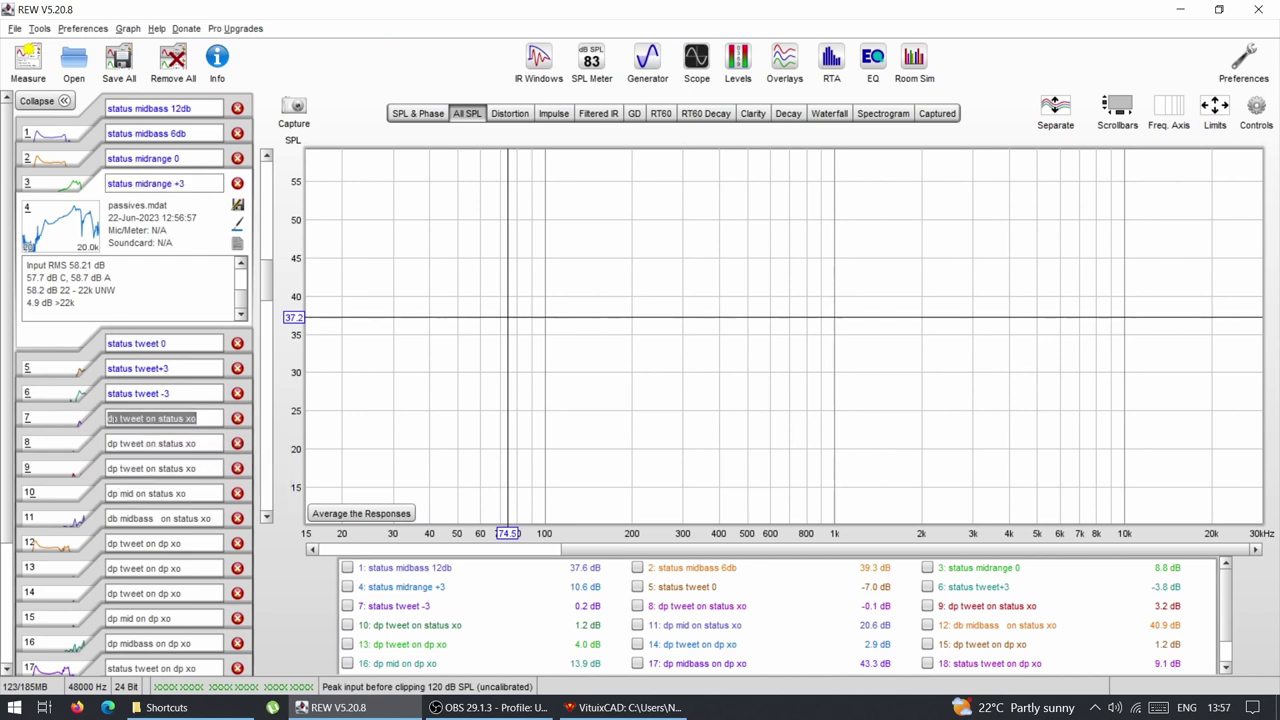
{"action": "left_click", "coordinate": [112, 418]}
{"action": "double_click", "coordinate": [112, 418]}
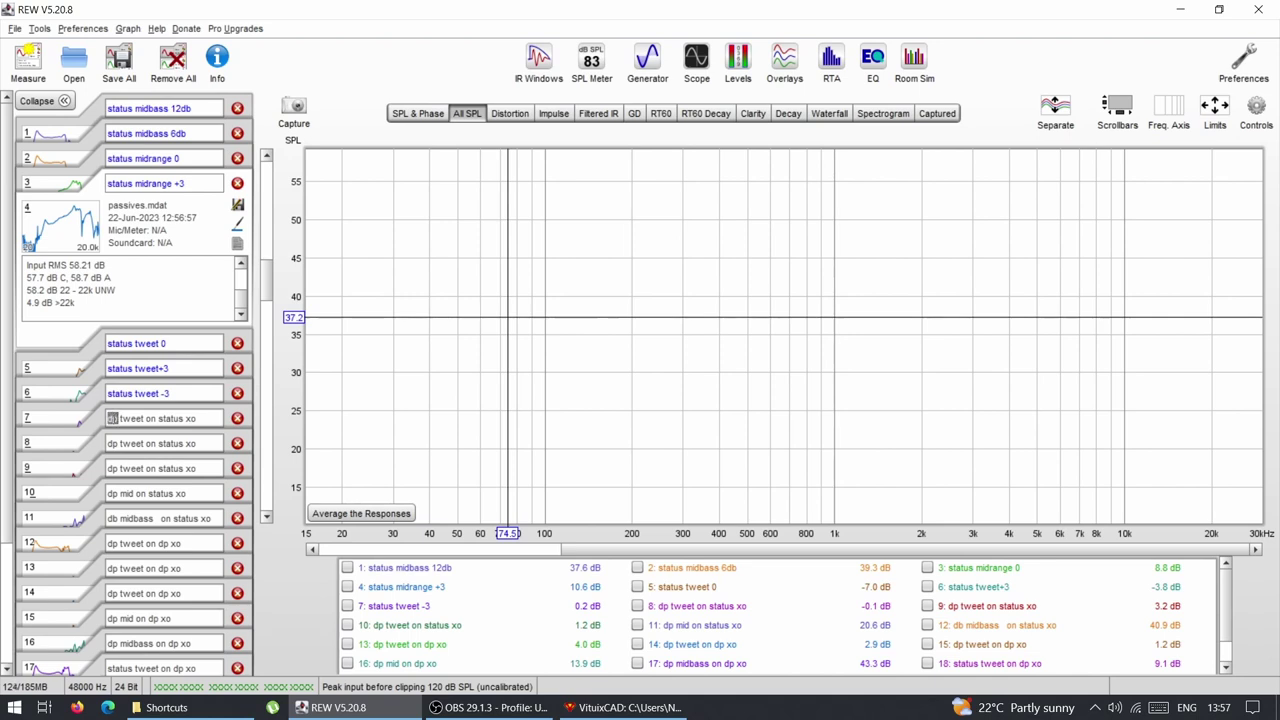
{"action": "left_click", "coordinate": [161, 420]}
{"action": "left_click_drag", "start_coordinate": [199, 420], "coordinate": [158, 420]}
- Review the measurements taken on the dp xo, including the dp and status tweeters and the peerles and faital mids
{"action": "left_click_drag", "start_coordinate": [111, 543], "coordinate": [205, 543]}
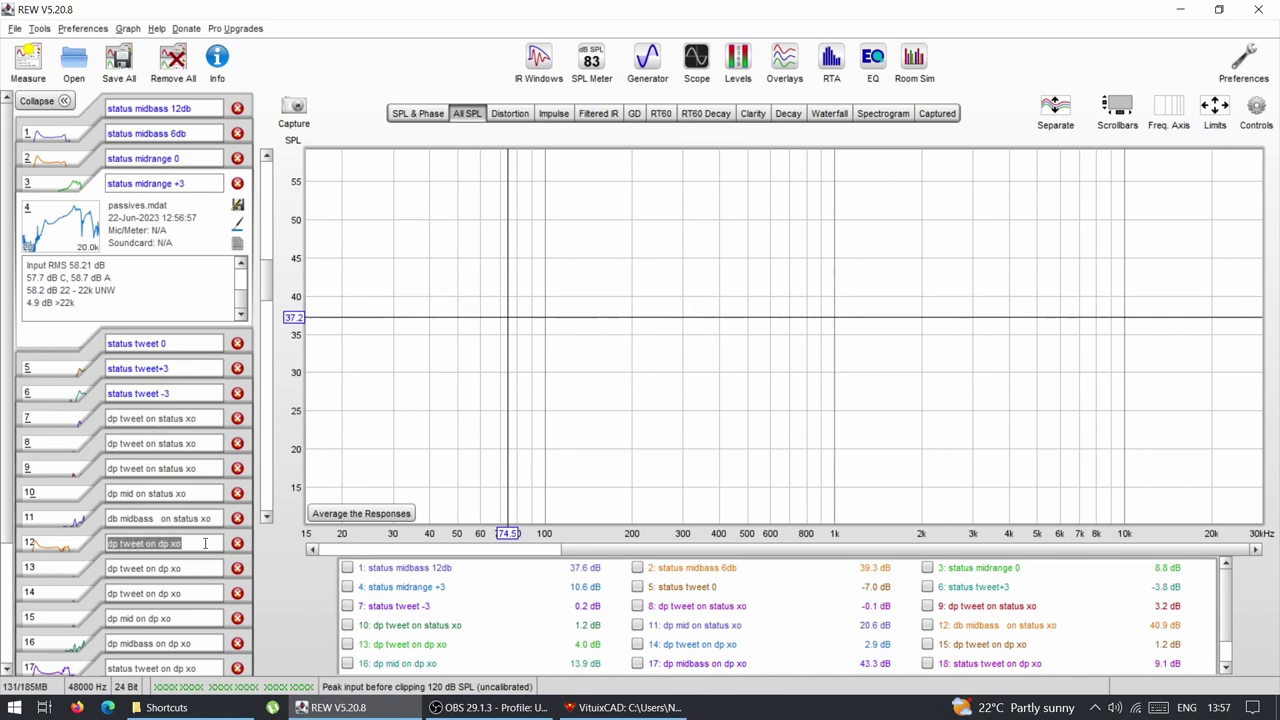
{"action": "scroll", "coordinate": [205, 543], "scroll_direction": "down", "scroll_amount": 2}
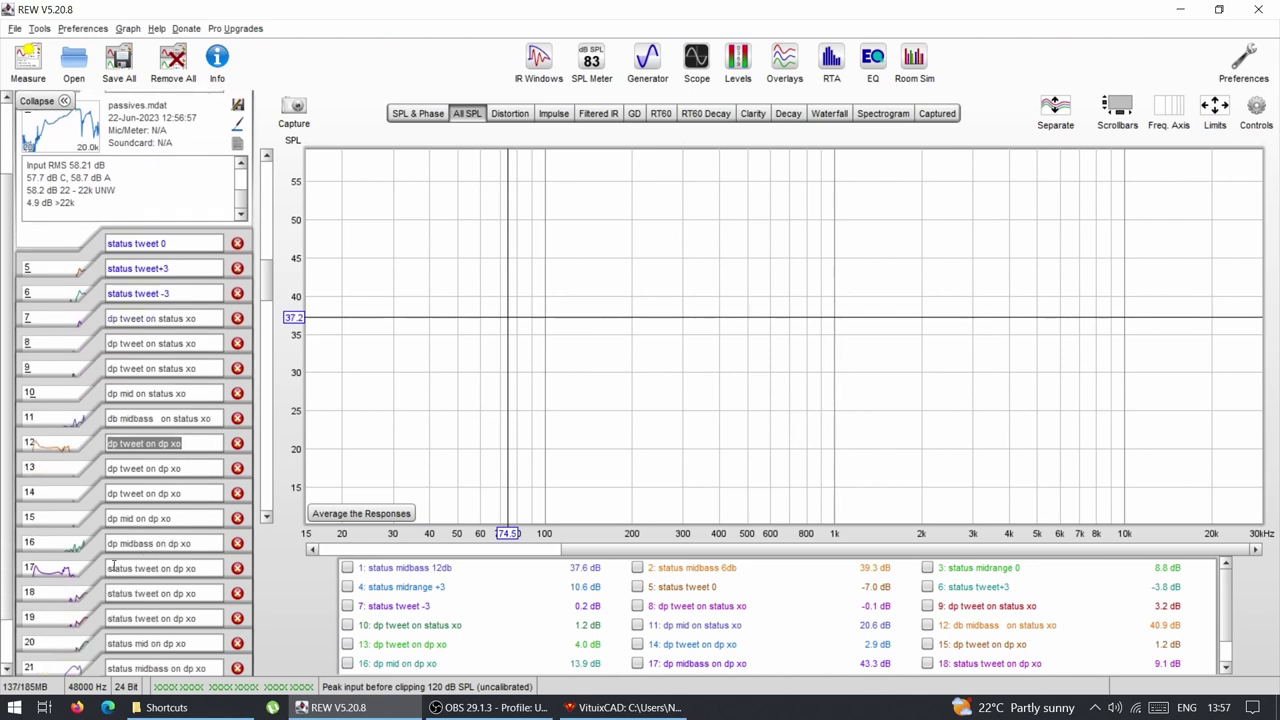
{"action": "left_click_drag", "start_coordinate": [110, 568], "coordinate": [198, 568]}
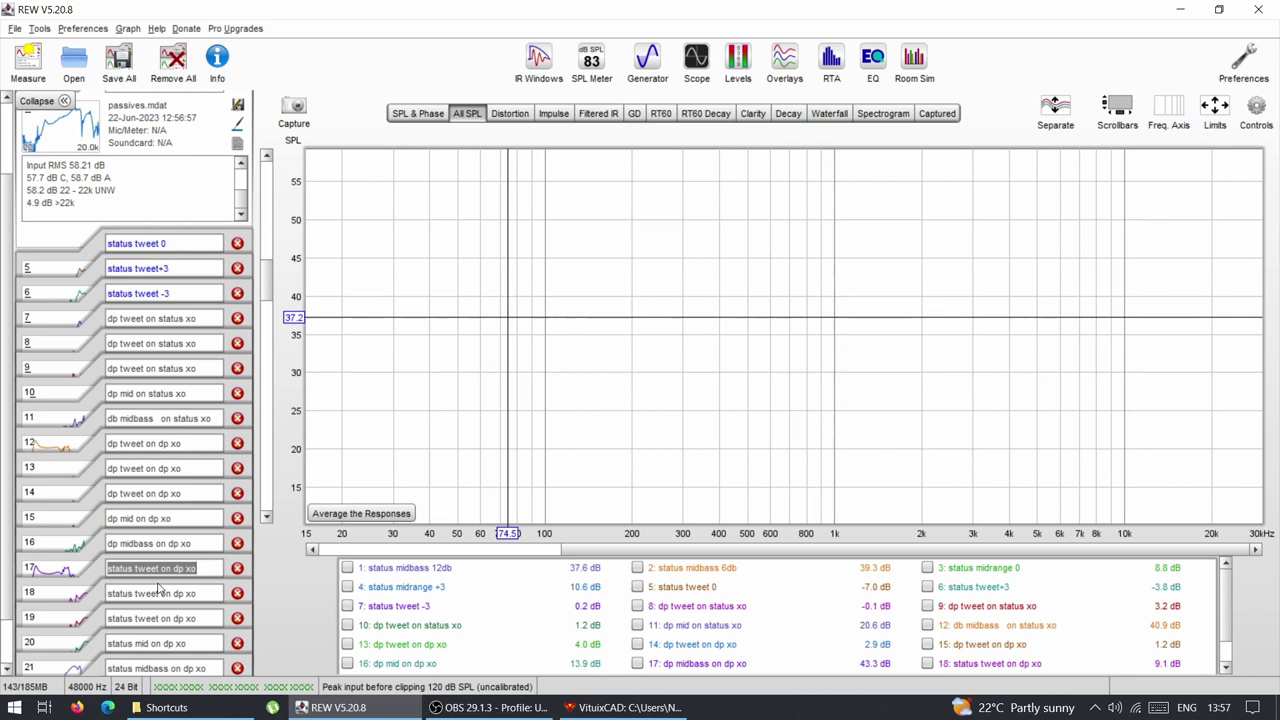
{"action": "scroll", "coordinate": [157, 590], "scroll_direction": "down", "scroll_amount": 2}
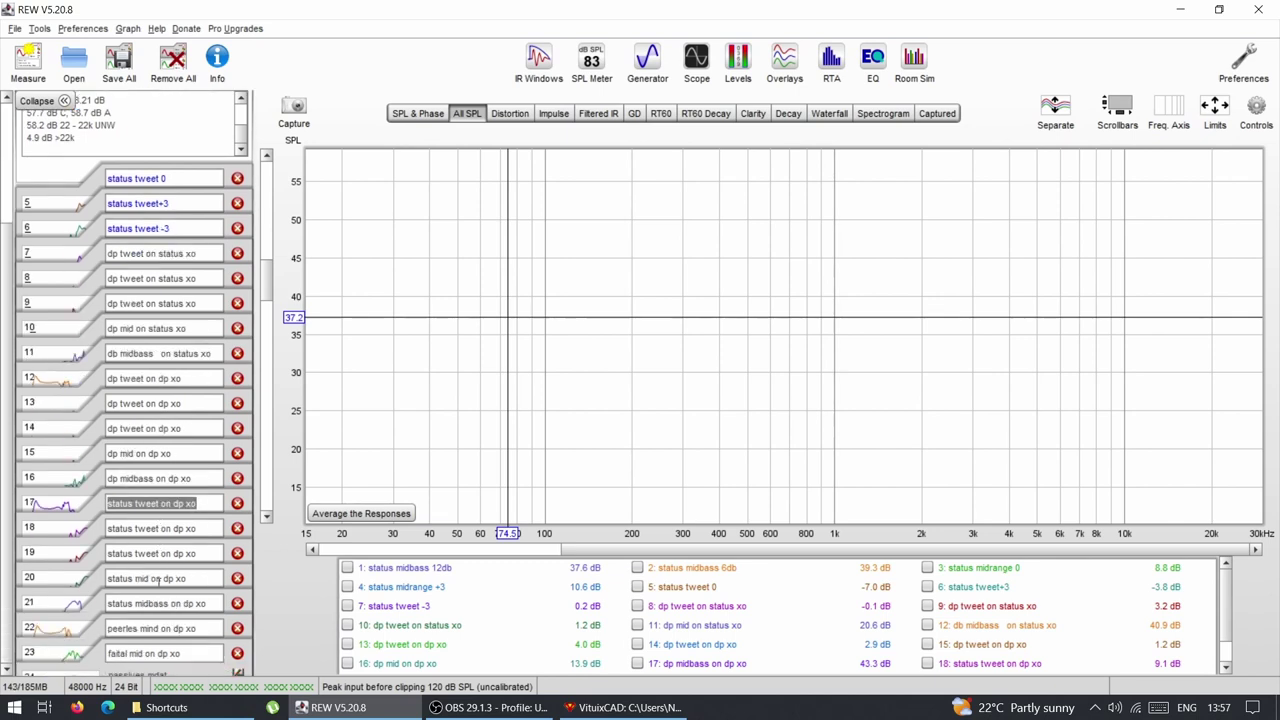
{"action": "left_click", "coordinate": [131, 628]}
{"action": "left_click", "coordinate": [122, 653]}
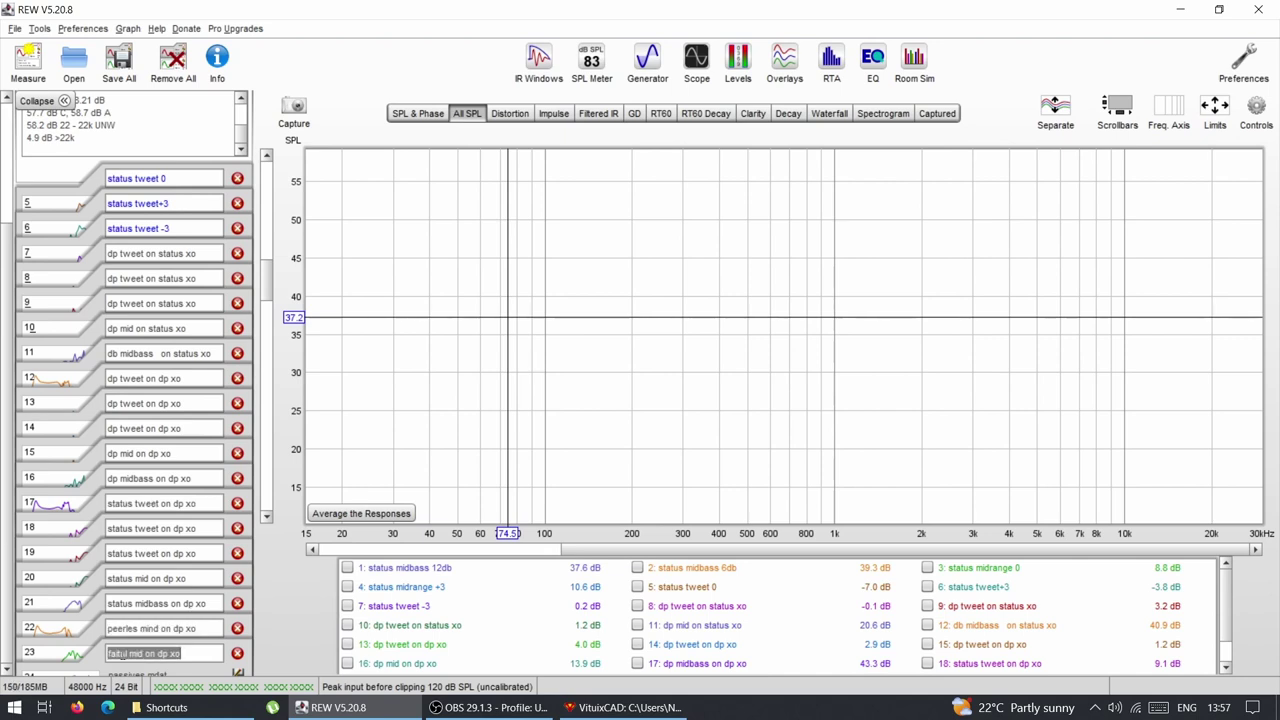
{"action": "left_click", "coordinate": [112, 628]}
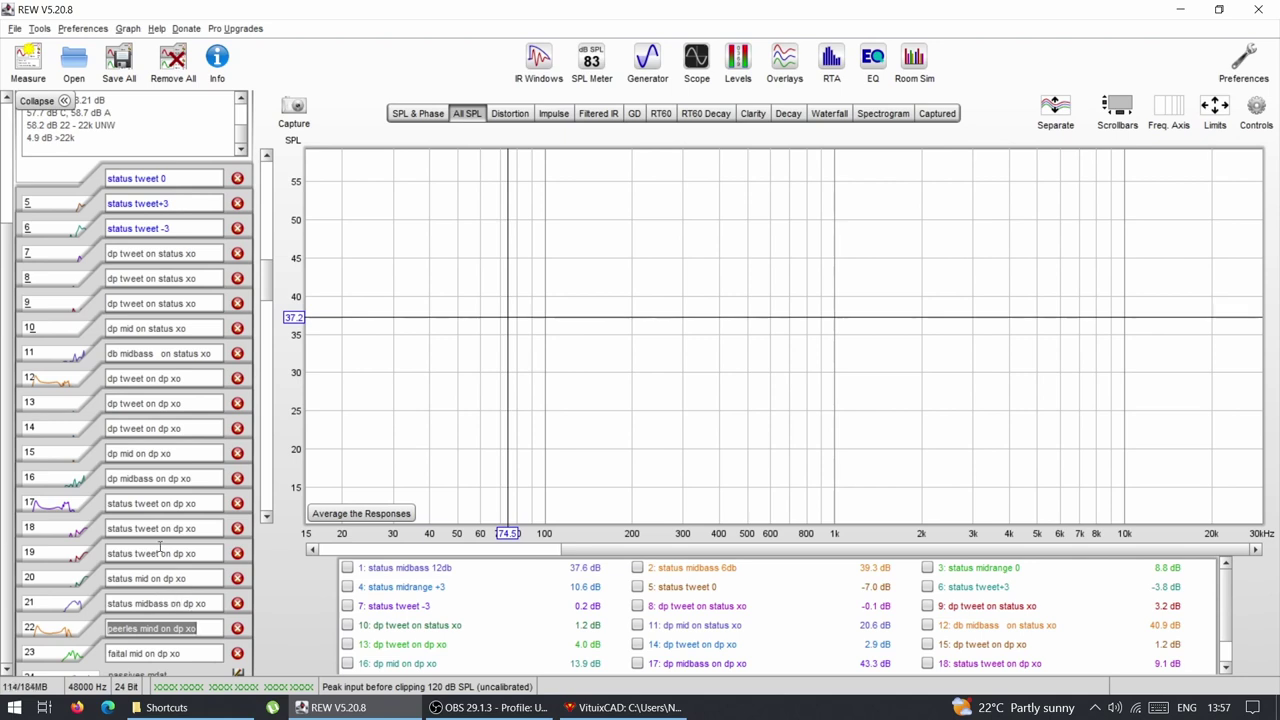
{"action": "scroll", "coordinate": [160, 548], "scroll_direction": "up", "scroll_amount": 3}
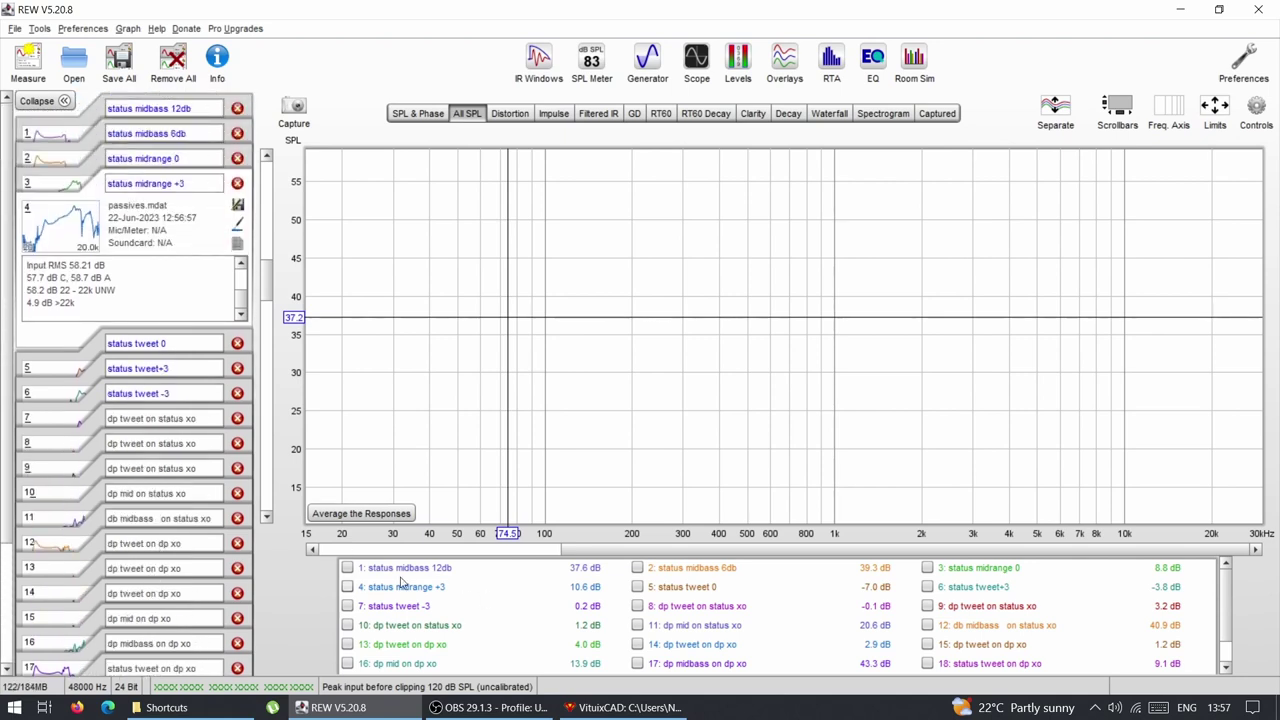
- Show the status midbass 12db and status midbass 6db responses together on the SPL graph
{"action": "left_click", "coordinate": [347, 568]}
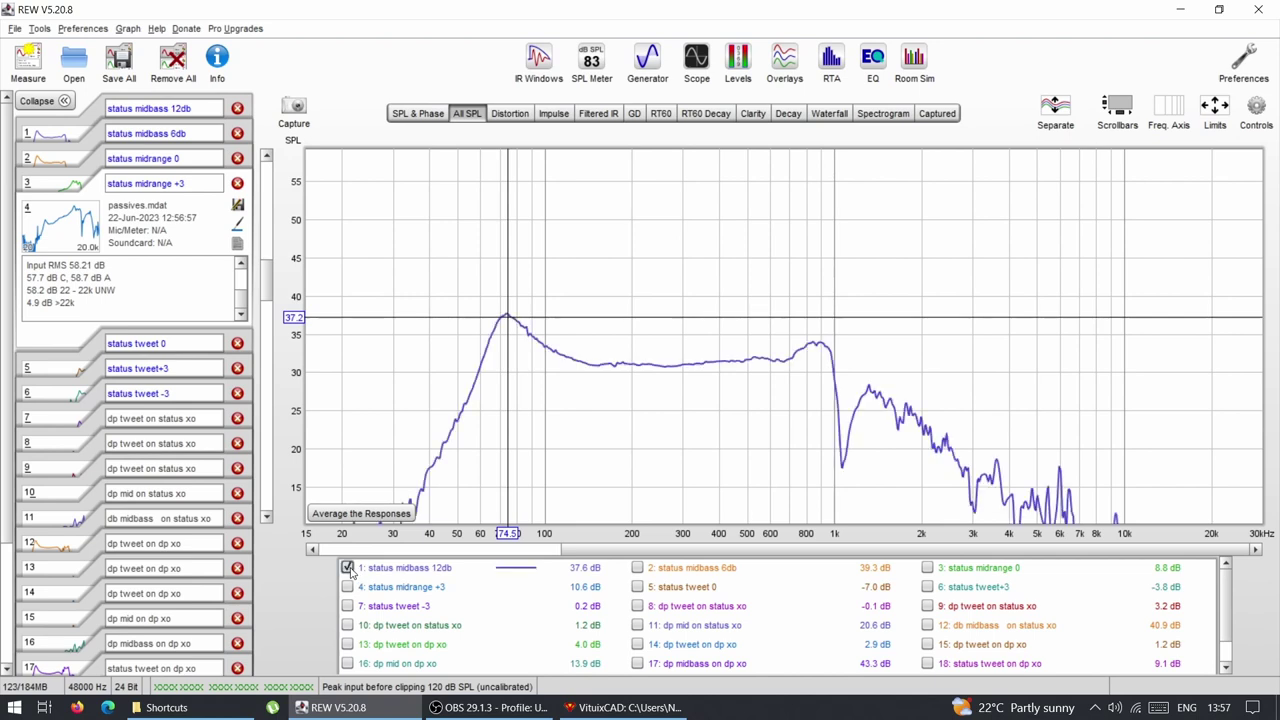
{"action": "left_click", "coordinate": [637, 568]}
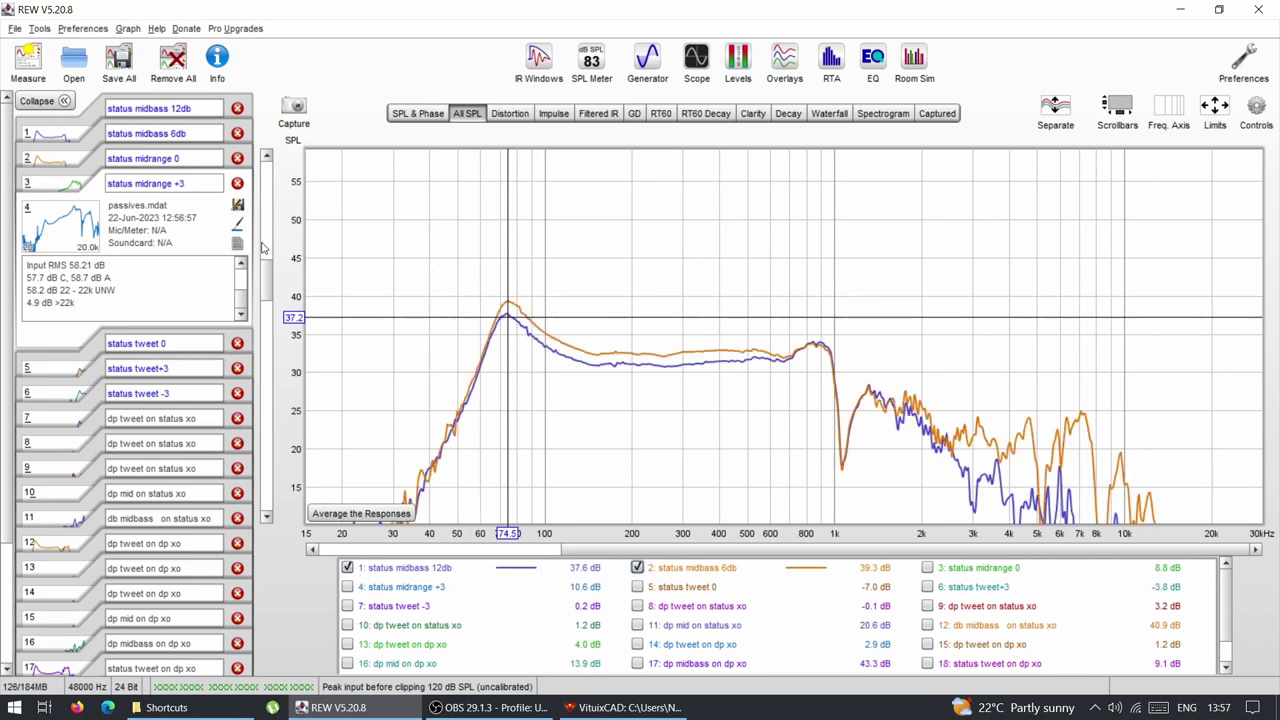
{"action": "left_click_drag", "start_coordinate": [472, 396], "coordinate": [472, 336]}
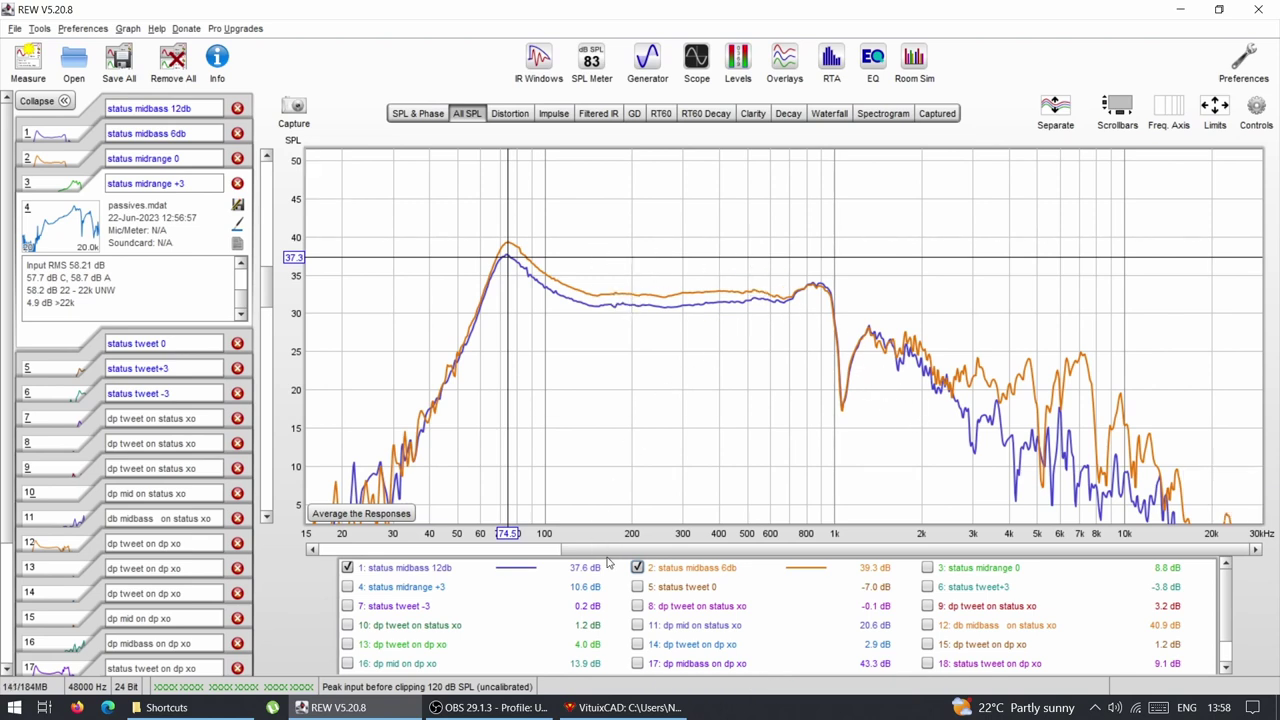
- Hide and show the status midbass 6db response repeatedly to compare it with the 12db response
{"action": "left_click", "coordinate": [637, 568]}
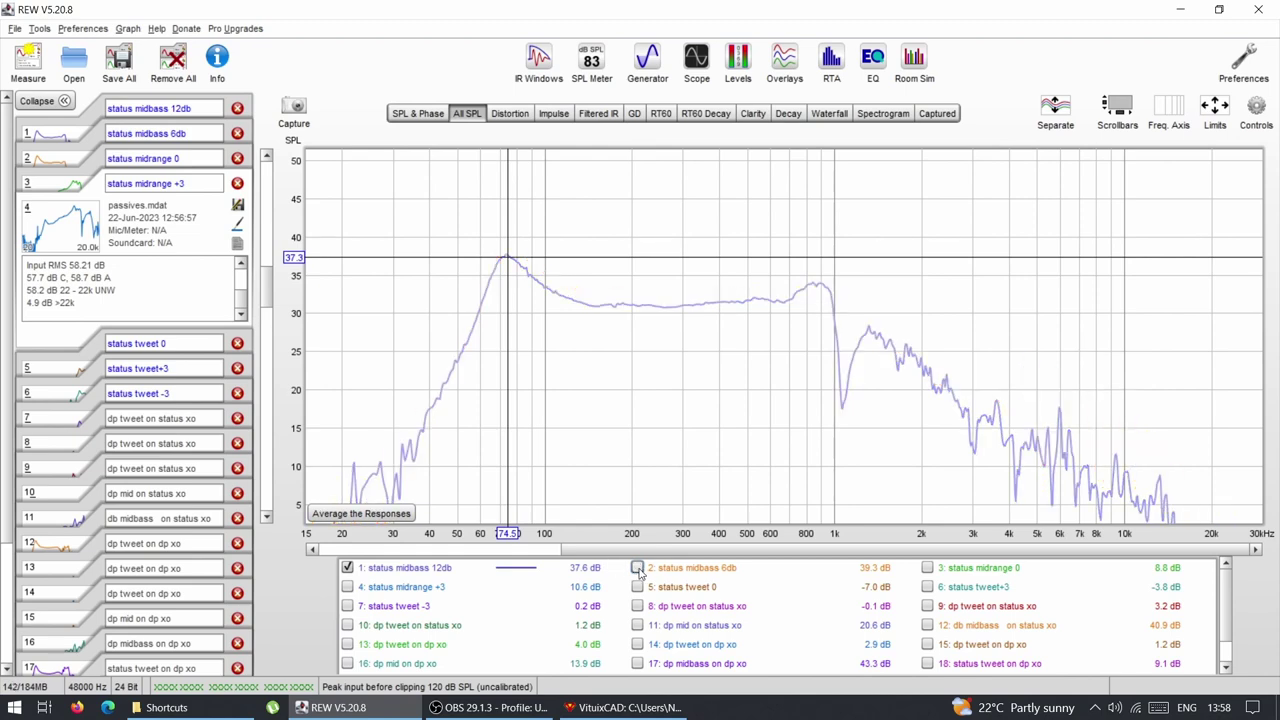
{"action": "left_click", "coordinate": [637, 568]}
{"action": "left_click", "coordinate": [637, 568]}
{"action": "left_click", "coordinate": [637, 568]}
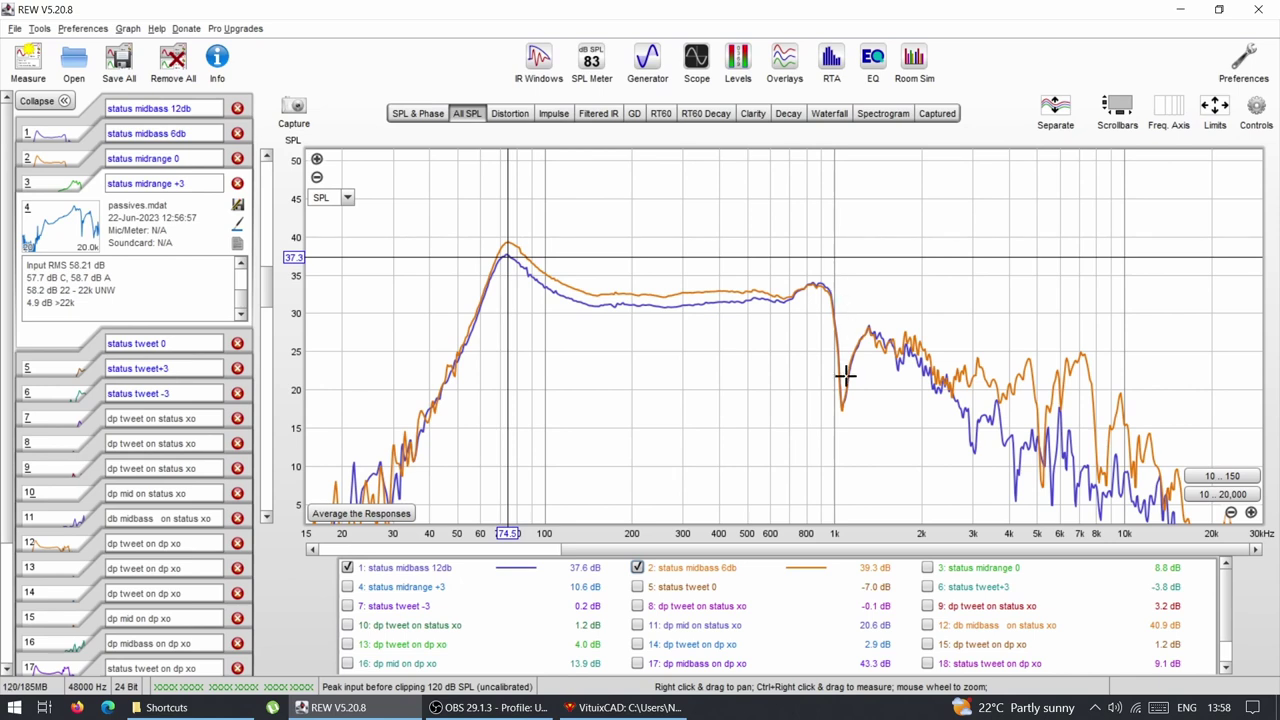
- Place the graph cursor on the midbass responses' dip near 1.05 kHz and on their peak near 75 Hz
{"action": "left_click", "coordinate": [841, 414]}
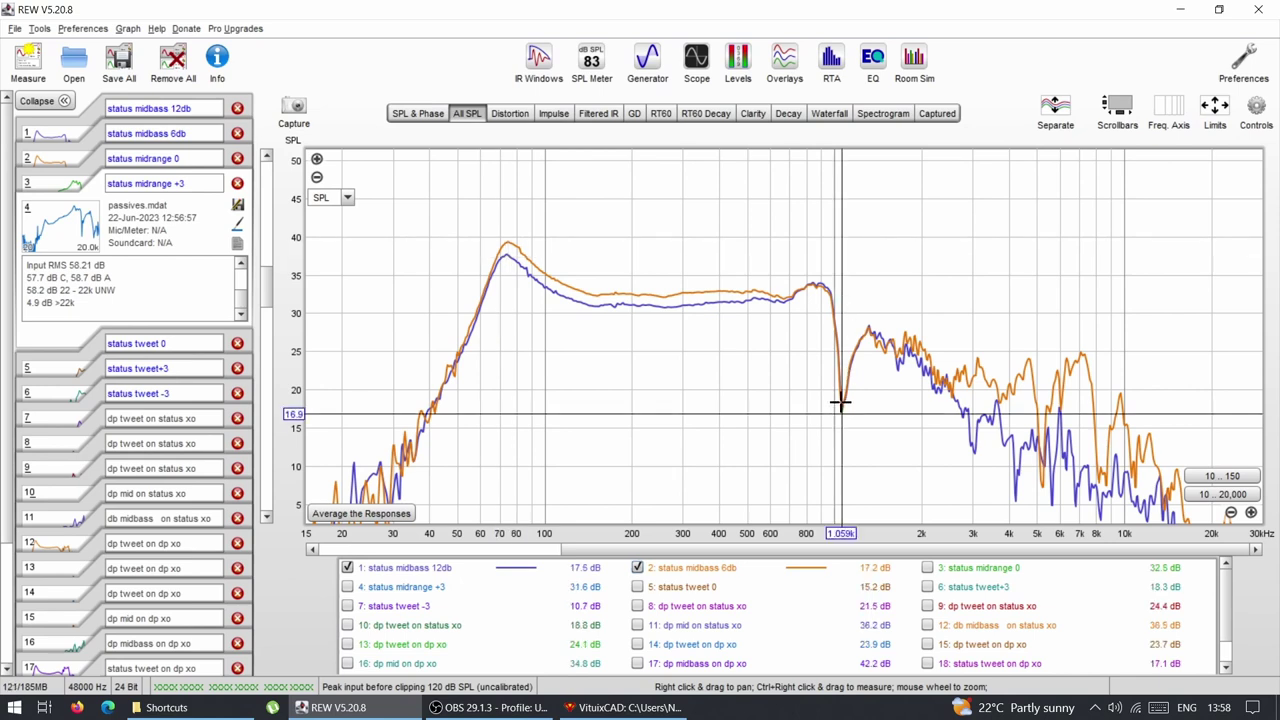
{"action": "left_click", "coordinate": [840, 404]}
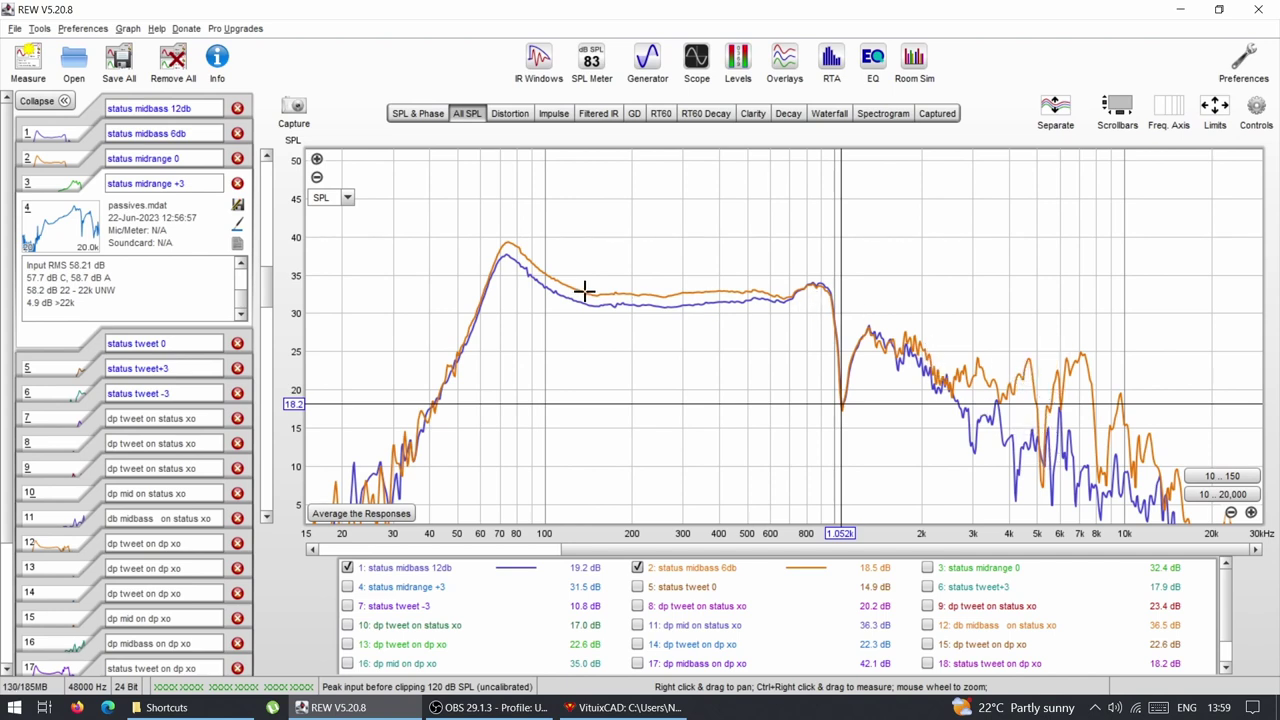
{"action": "left_click", "coordinate": [507, 257]}
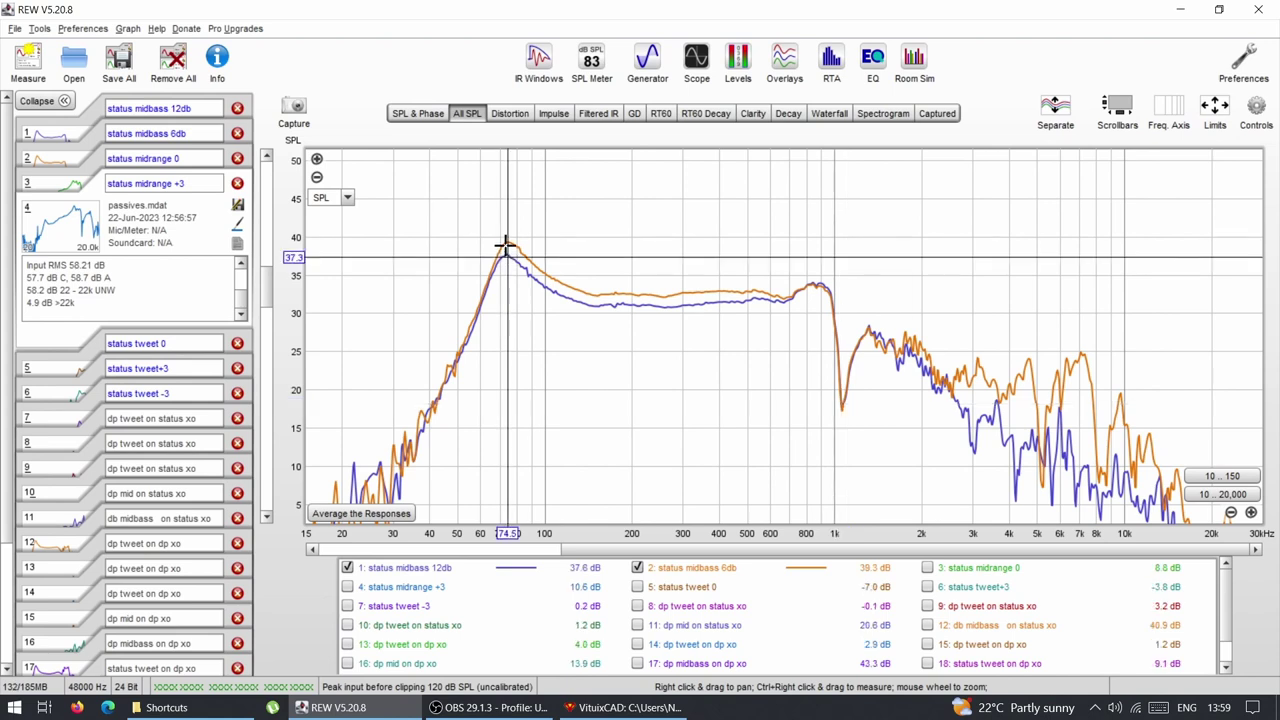
{"action": "left_click", "coordinate": [508, 258]}
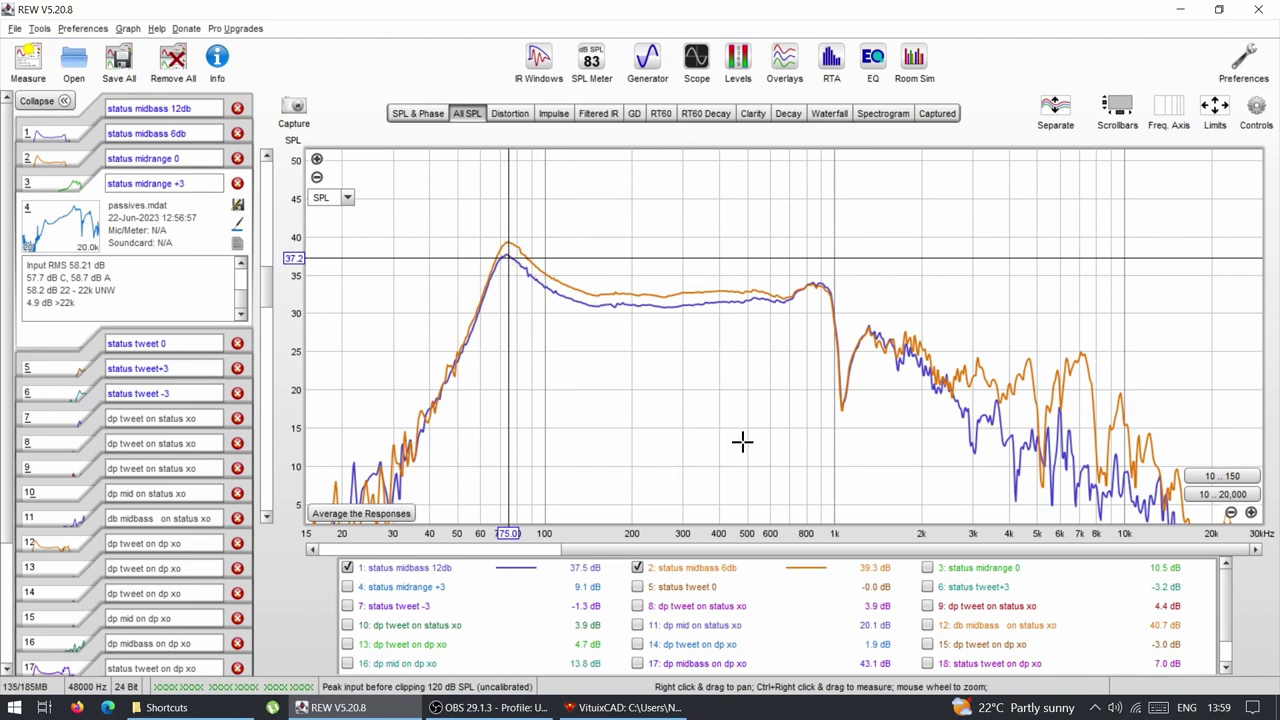
- Replace the two midbass responses on the graph with status midrange 0 and status midrange +3
{"action": "left_click", "coordinate": [637, 567]}
{"action": "left_click", "coordinate": [349, 568]}
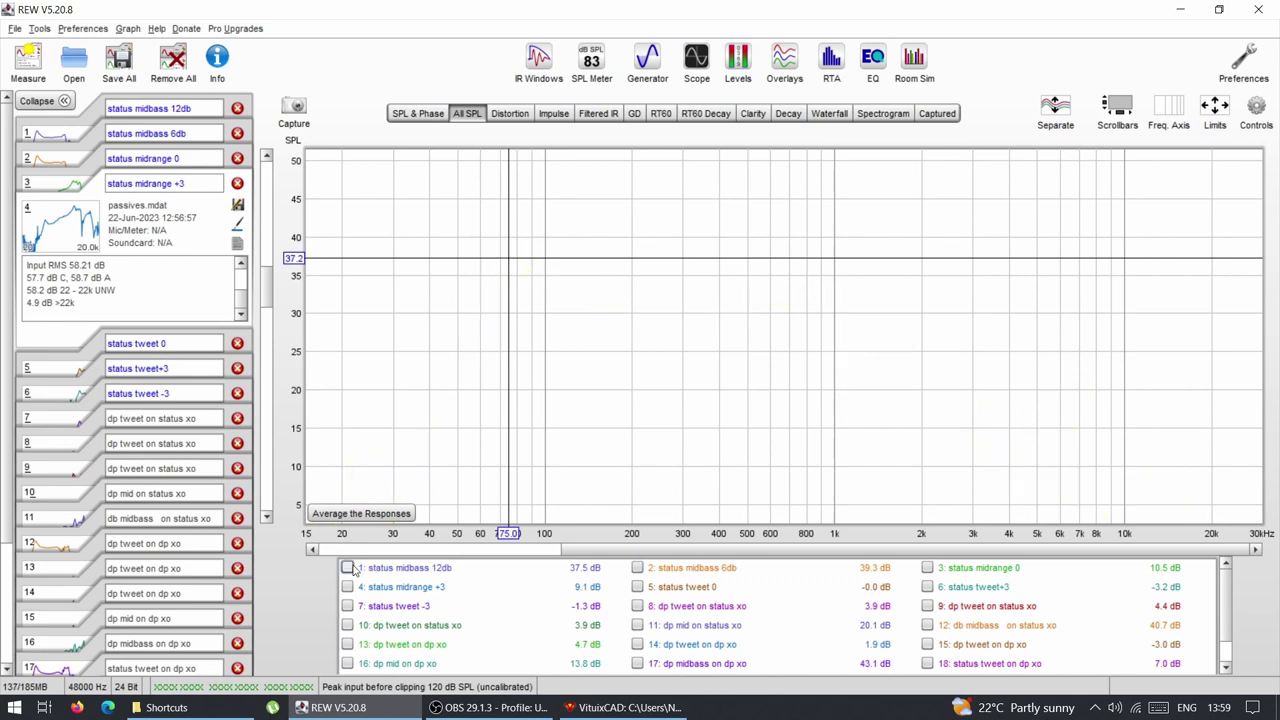
{"action": "left_click", "coordinate": [929, 567]}
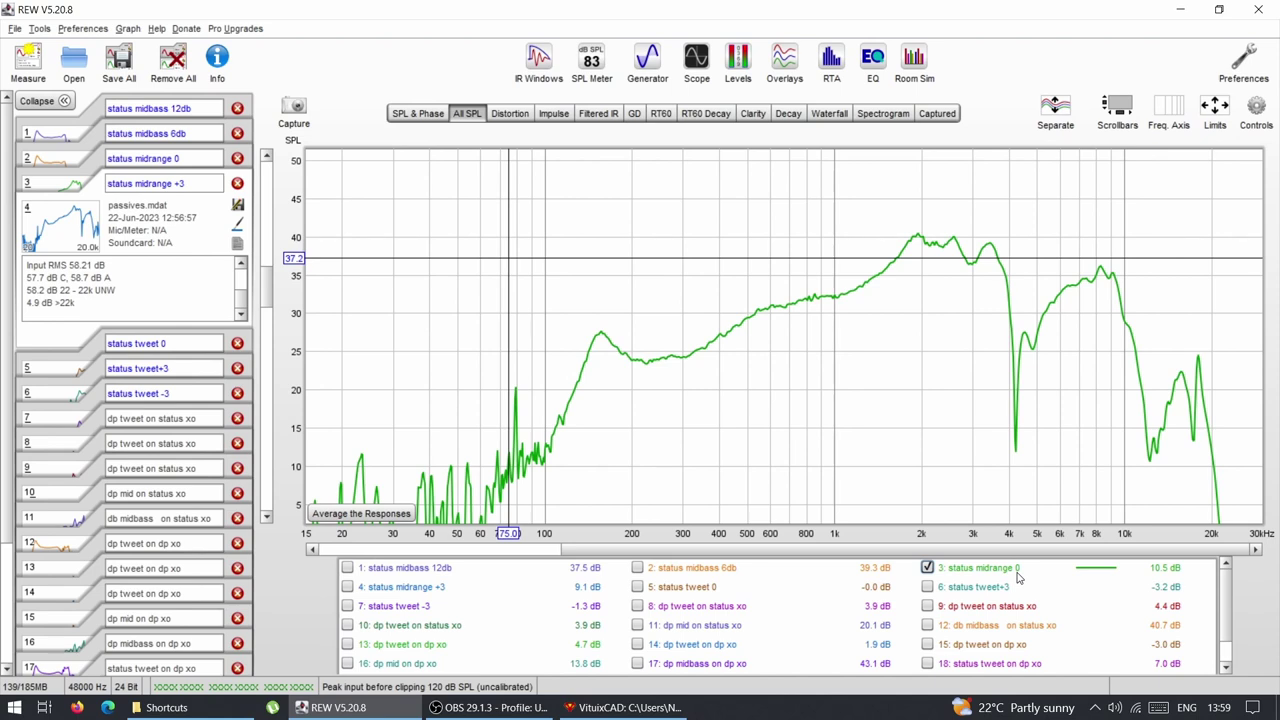
{"action": "left_click", "coordinate": [348, 587]}
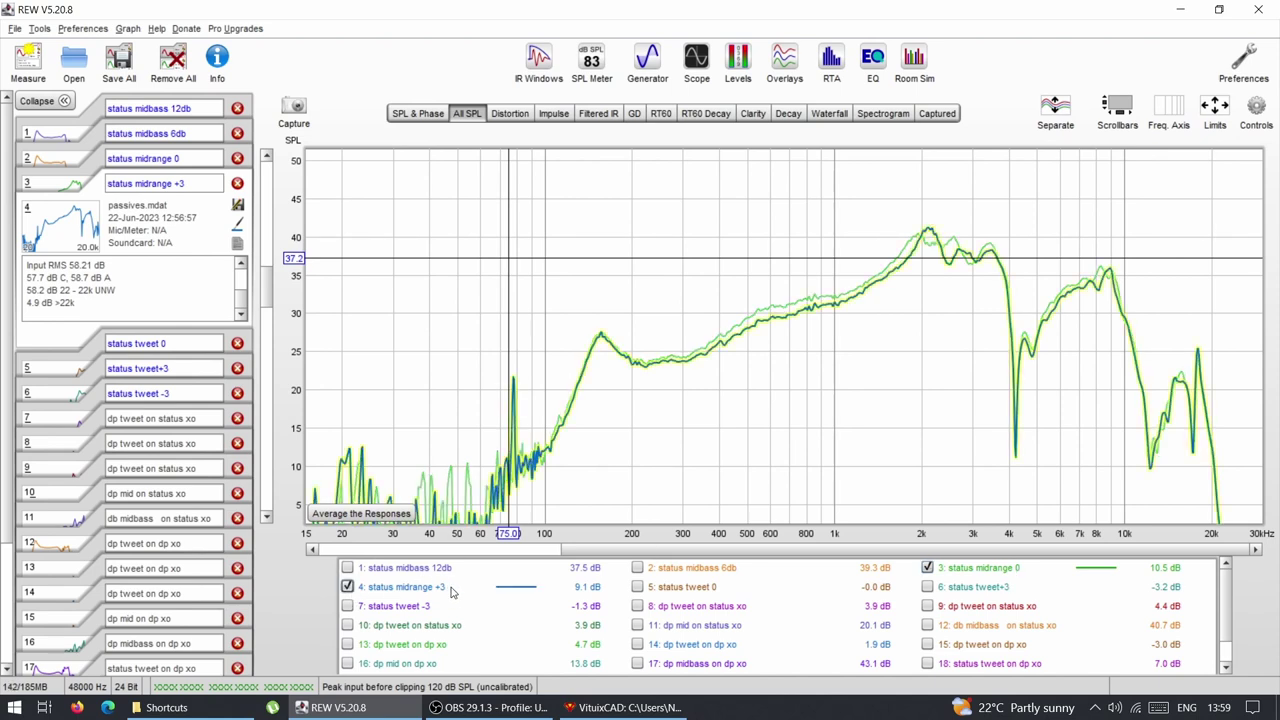
- Rename the status midrange +3 measurement as status midrange -3 and hide its response from the graph
{"action": "left_click", "coordinate": [201, 185]}
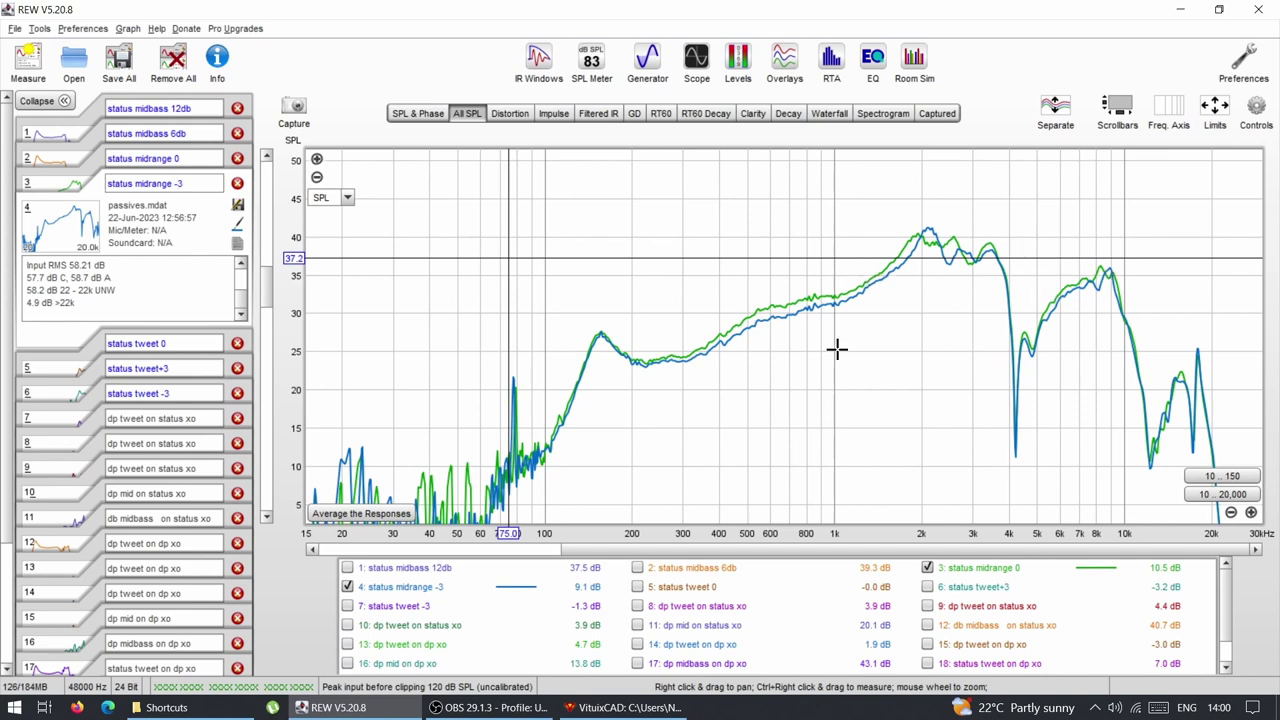
{"action": "left_click", "coordinate": [347, 587]}
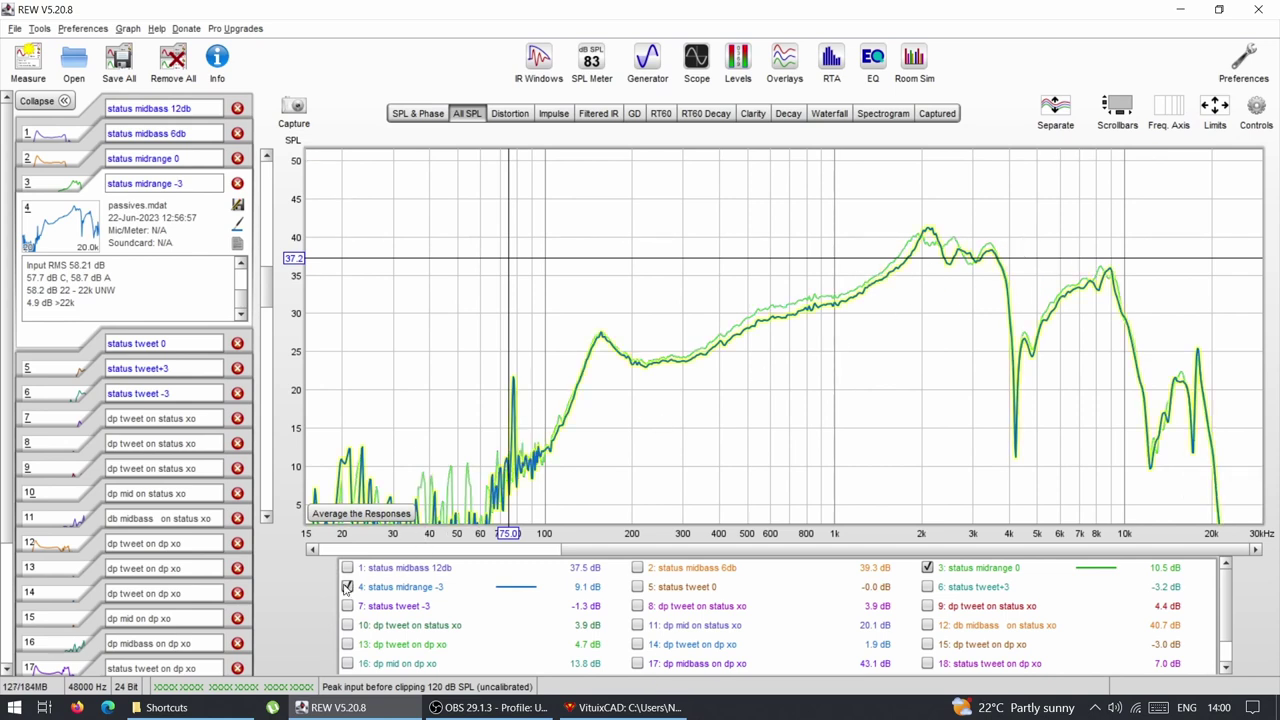
{"action": "left_click", "coordinate": [347, 587]}
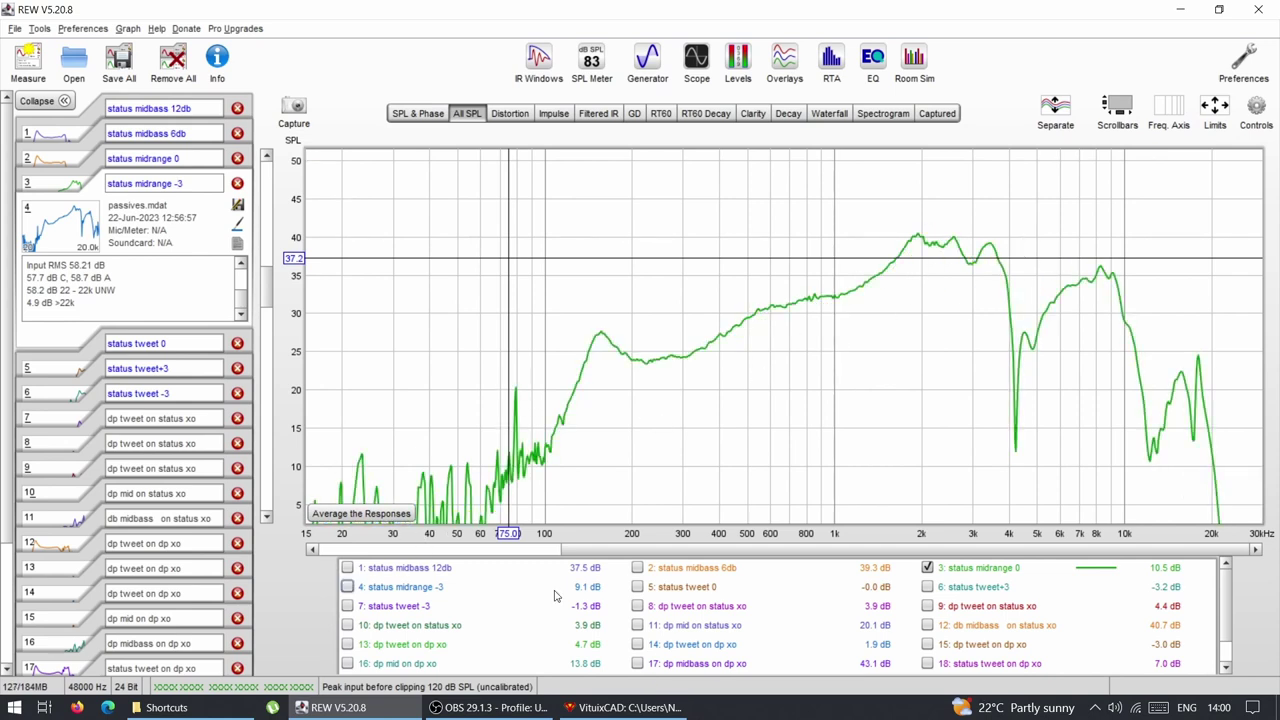
- Replace the status midrange 0 response on the graph with status tweet 0, status tweet+3 and status tweet -3
{"action": "left_click", "coordinate": [927, 568]}
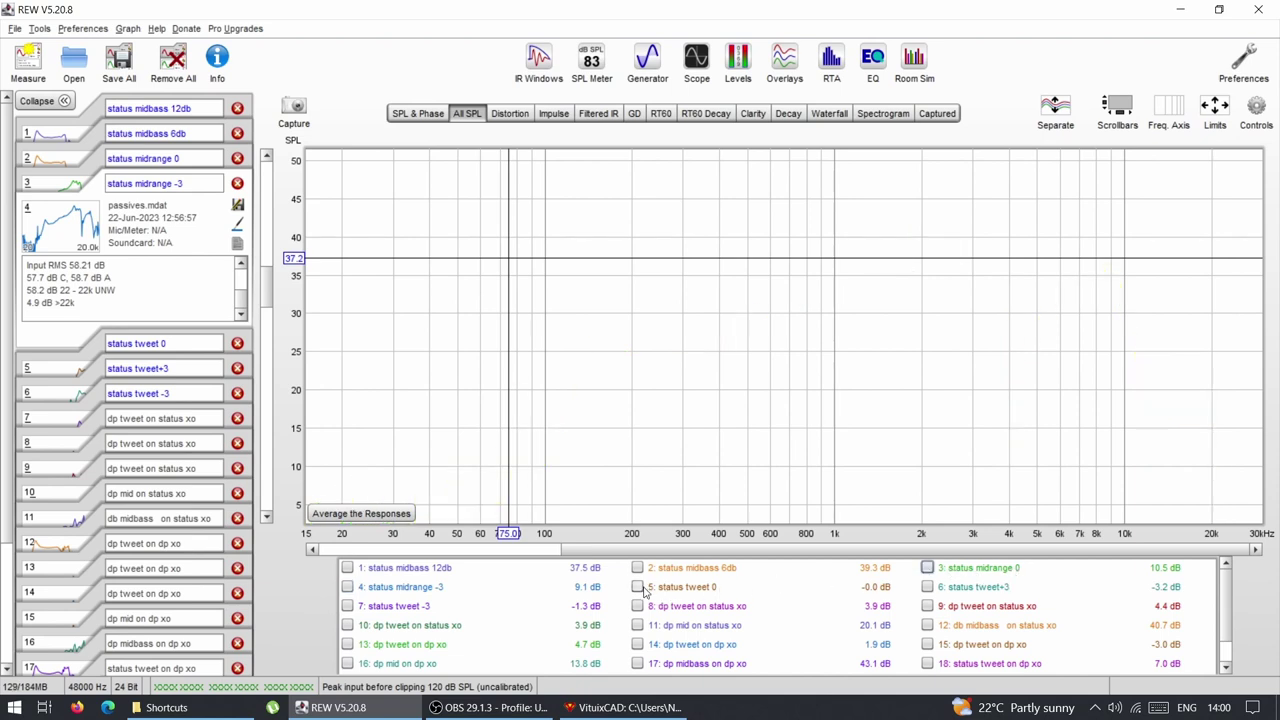
{"action": "left_click", "coordinate": [637, 587]}
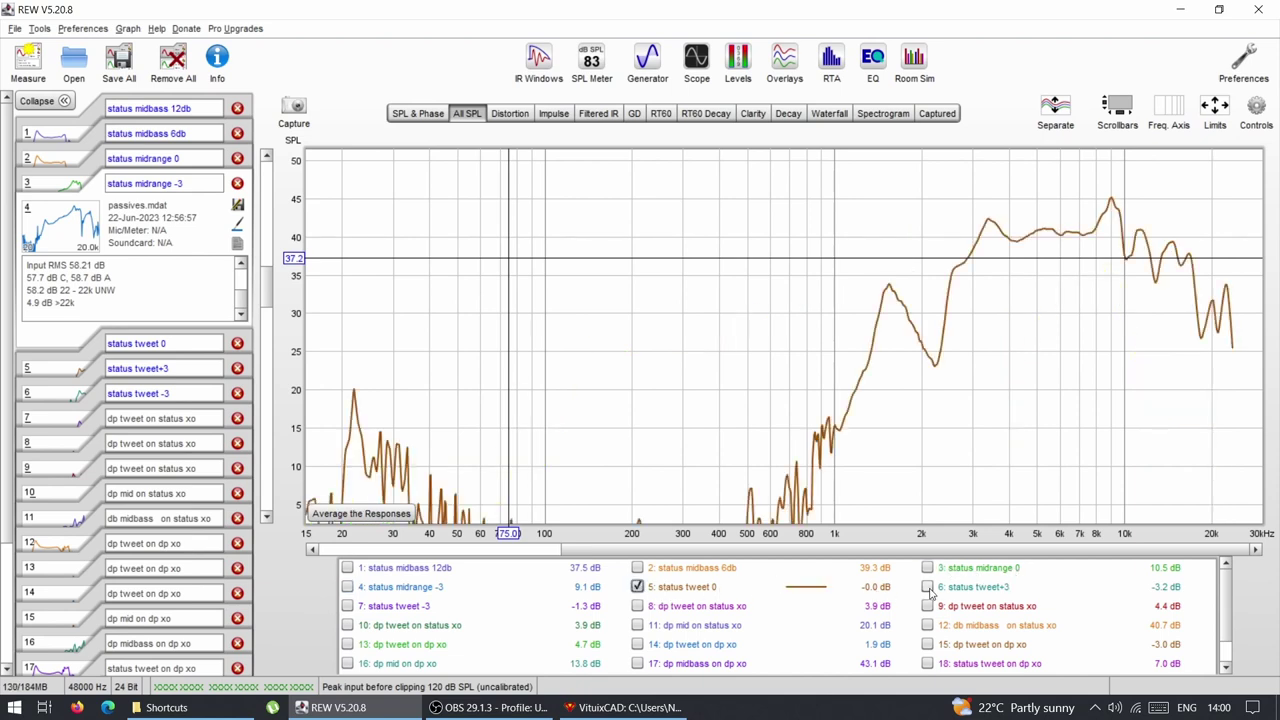
{"action": "left_click", "coordinate": [928, 587]}
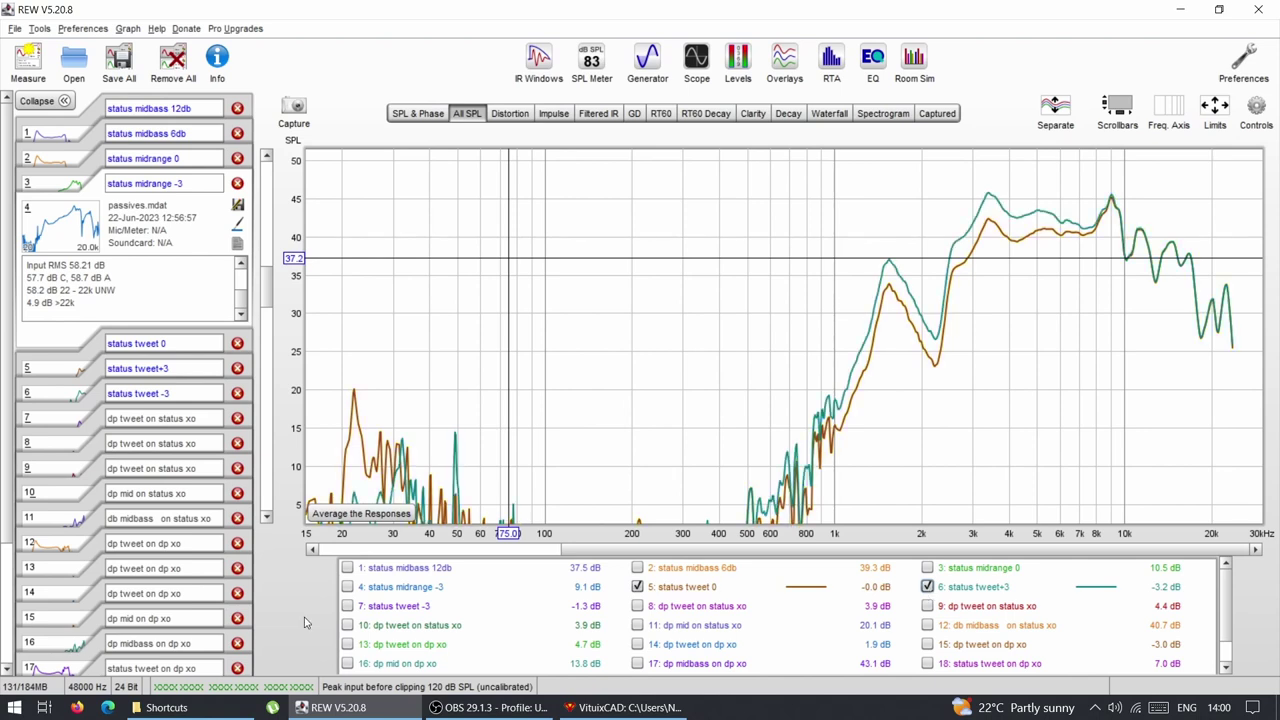
{"action": "left_click", "coordinate": [347, 606]}
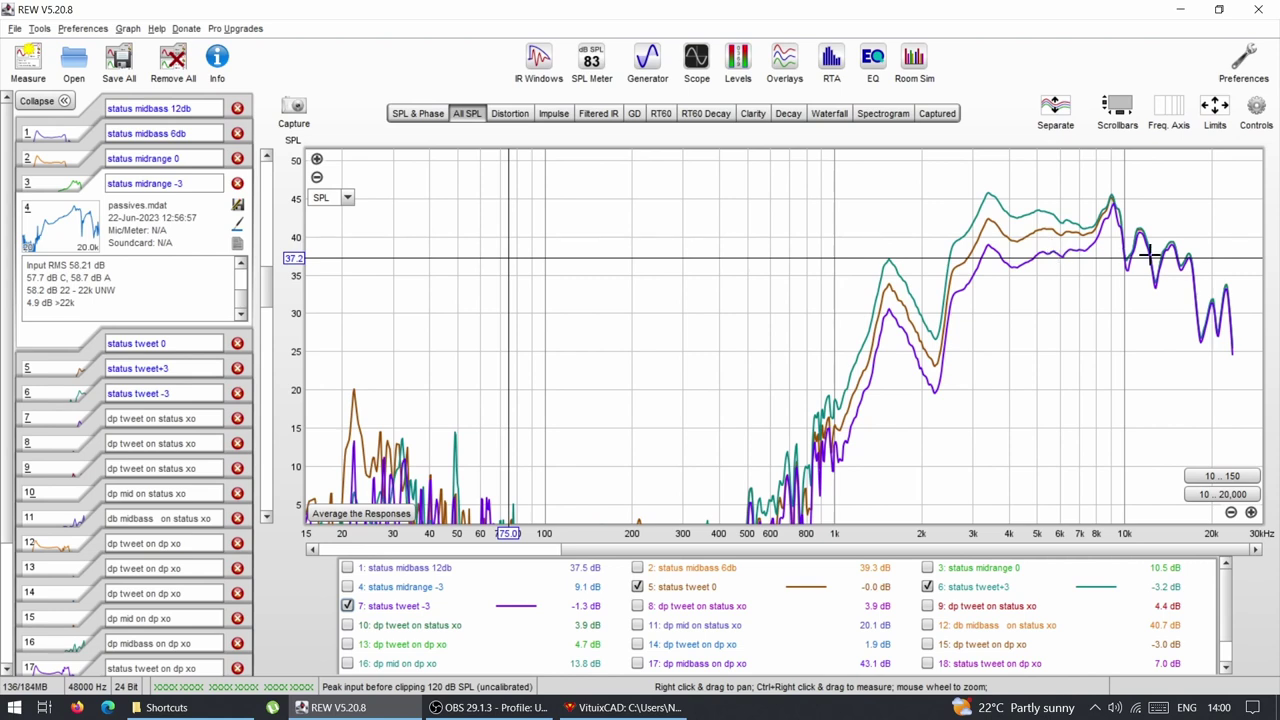
- Place the graph cursor near 19.9 kHz, and on the three tweeter responses' peak near 3.56 kHz
{"action": "left_click", "coordinate": [1210, 258]}
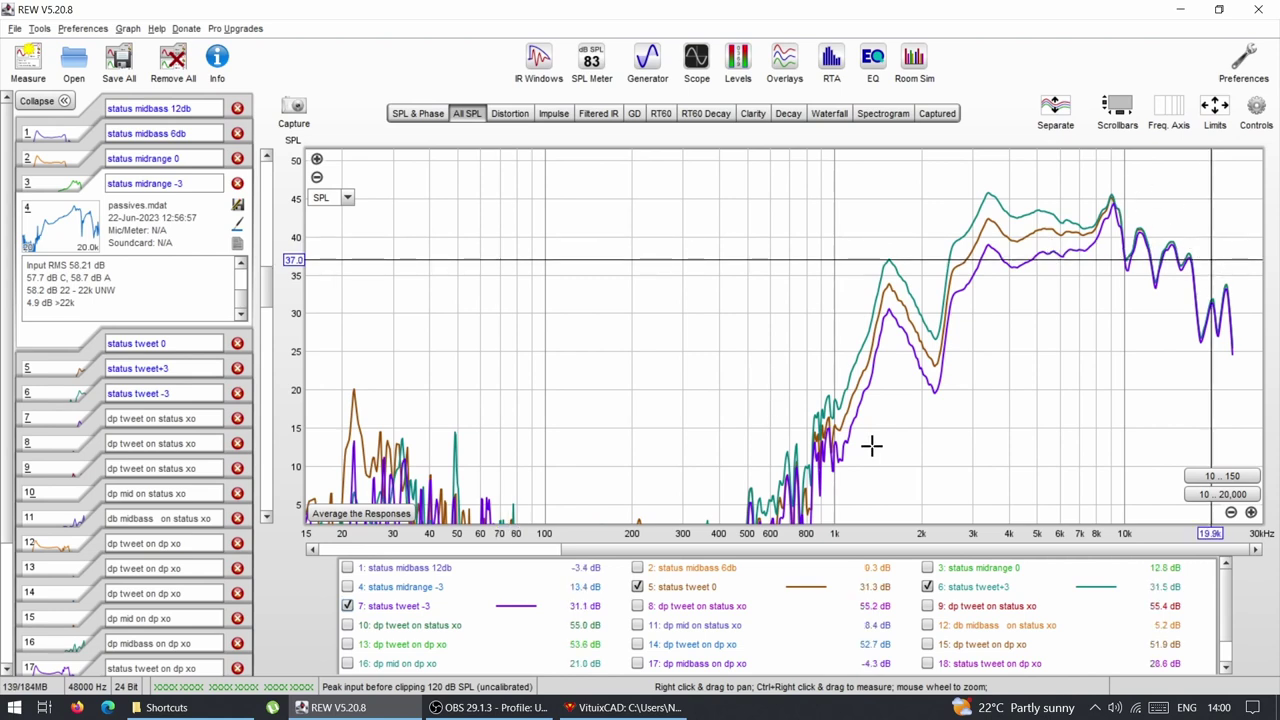
{"action": "left_click", "coordinate": [990, 216]}
{"action": "left_click", "coordinate": [990, 248]}
{"action": "left_click", "coordinate": [994, 206]}
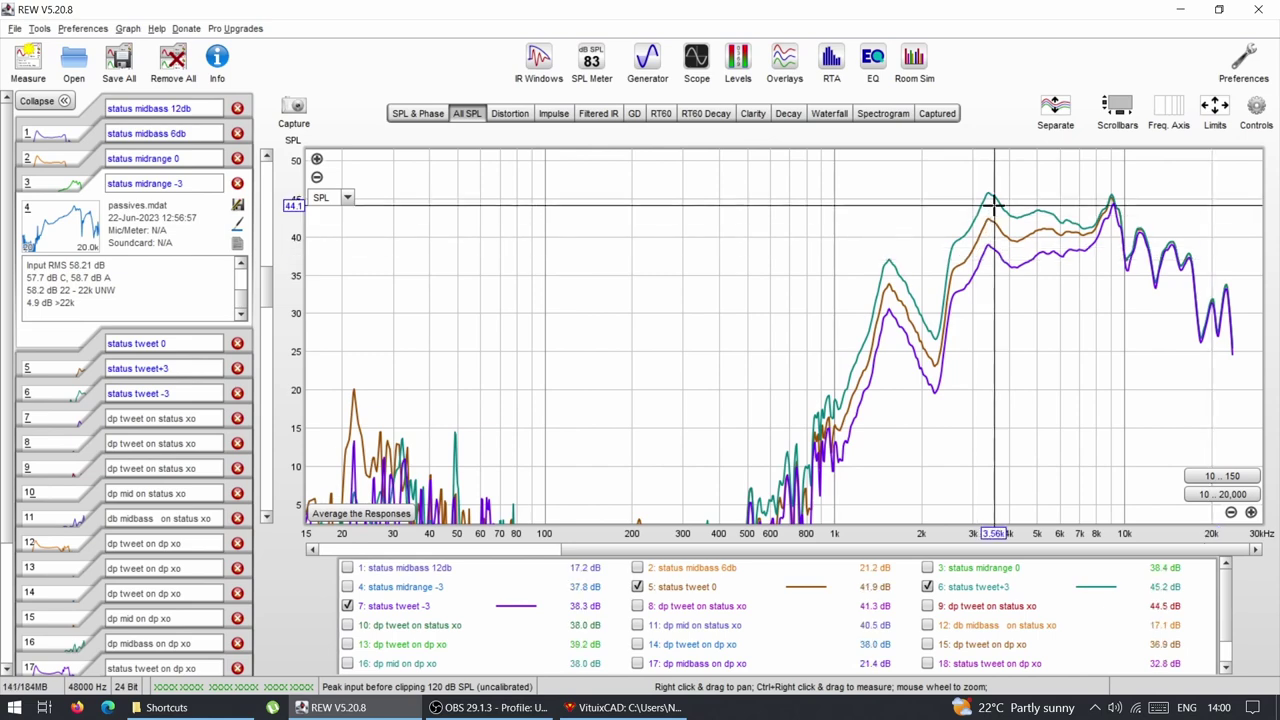
- Hide status tweet -3 and status tweet+3, and show status midrange 0 and status midbass 12db alongside status tweet 0
{"action": "left_click", "coordinate": [347, 606]}
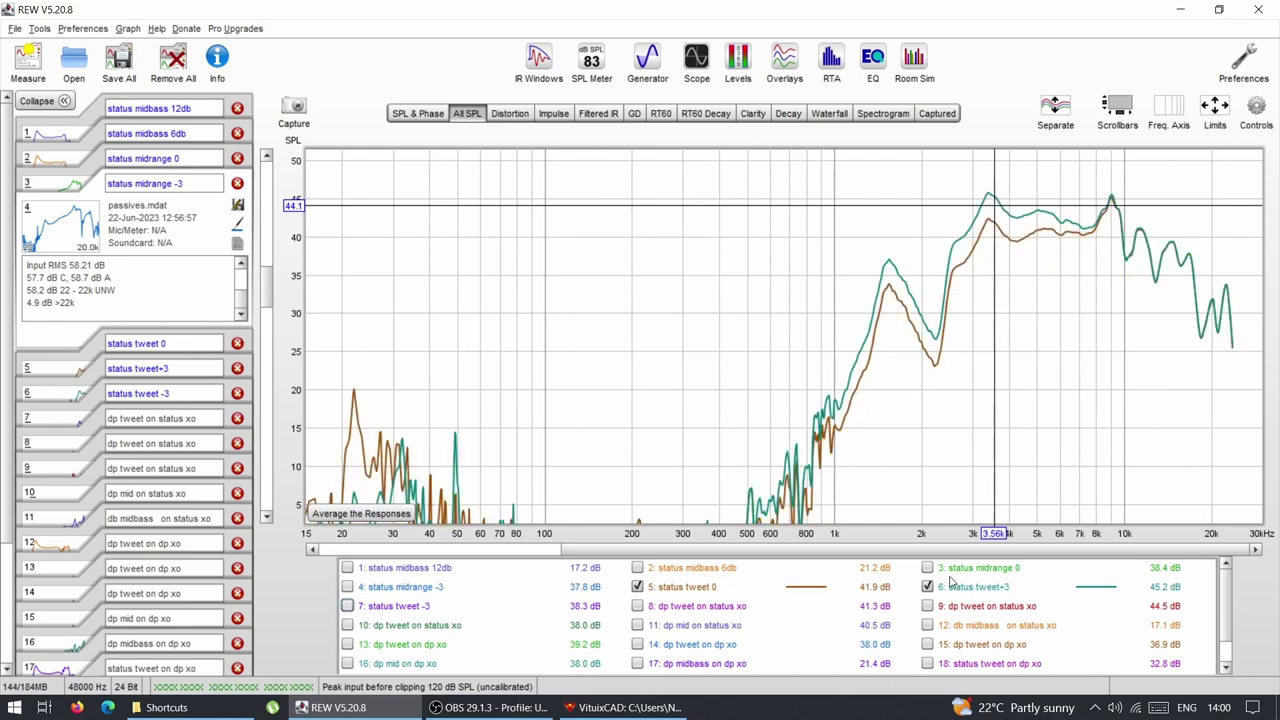
{"action": "left_click", "coordinate": [928, 587]}
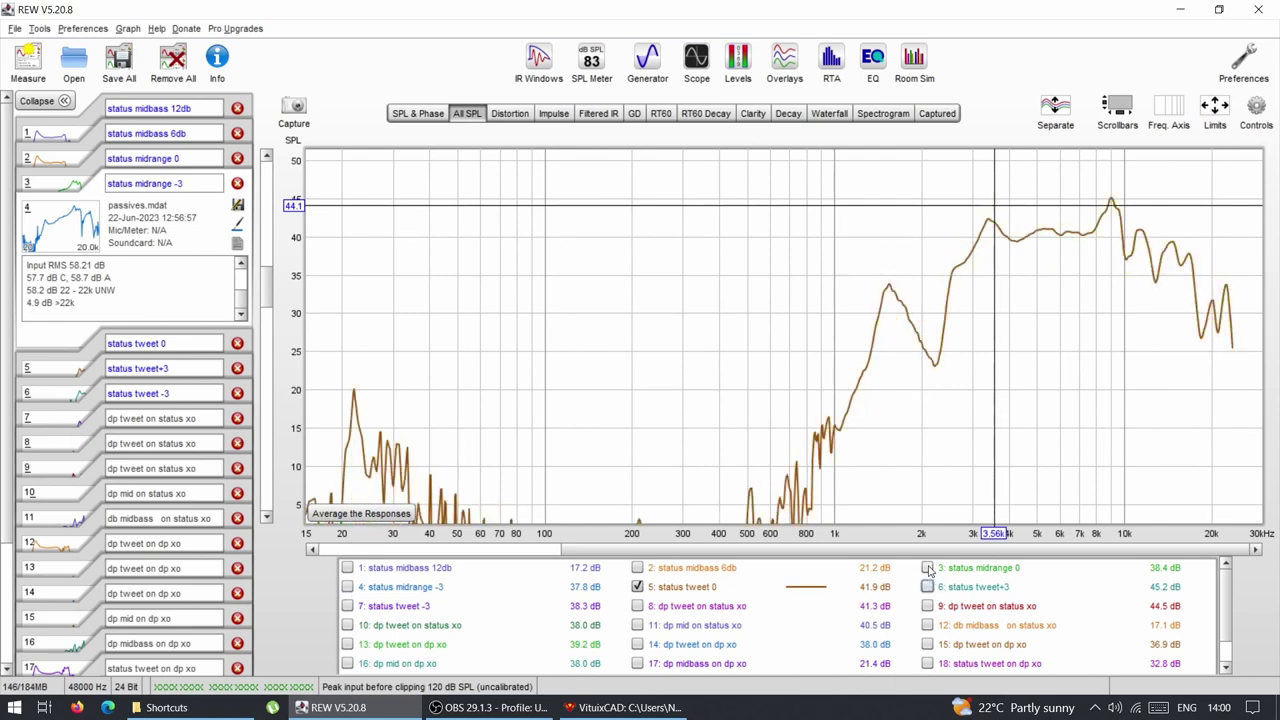
{"action": "left_click", "coordinate": [928, 568]}
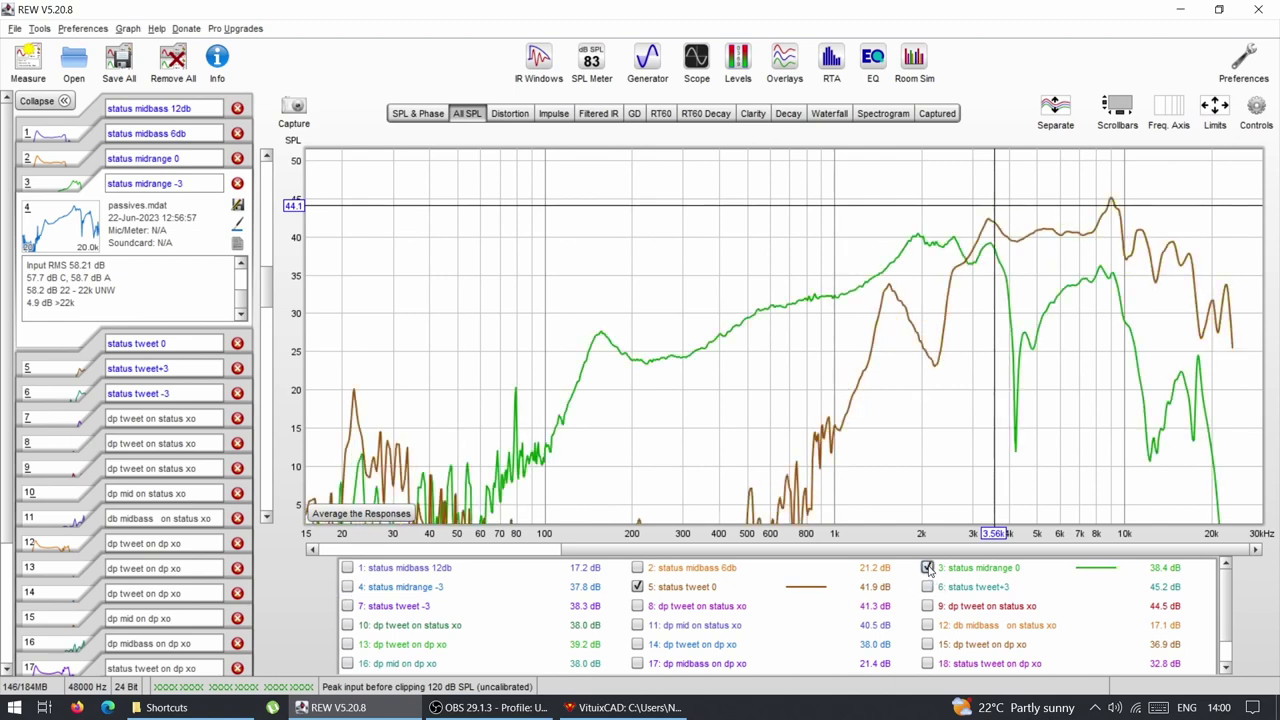
{"action": "left_click", "coordinate": [347, 567]}
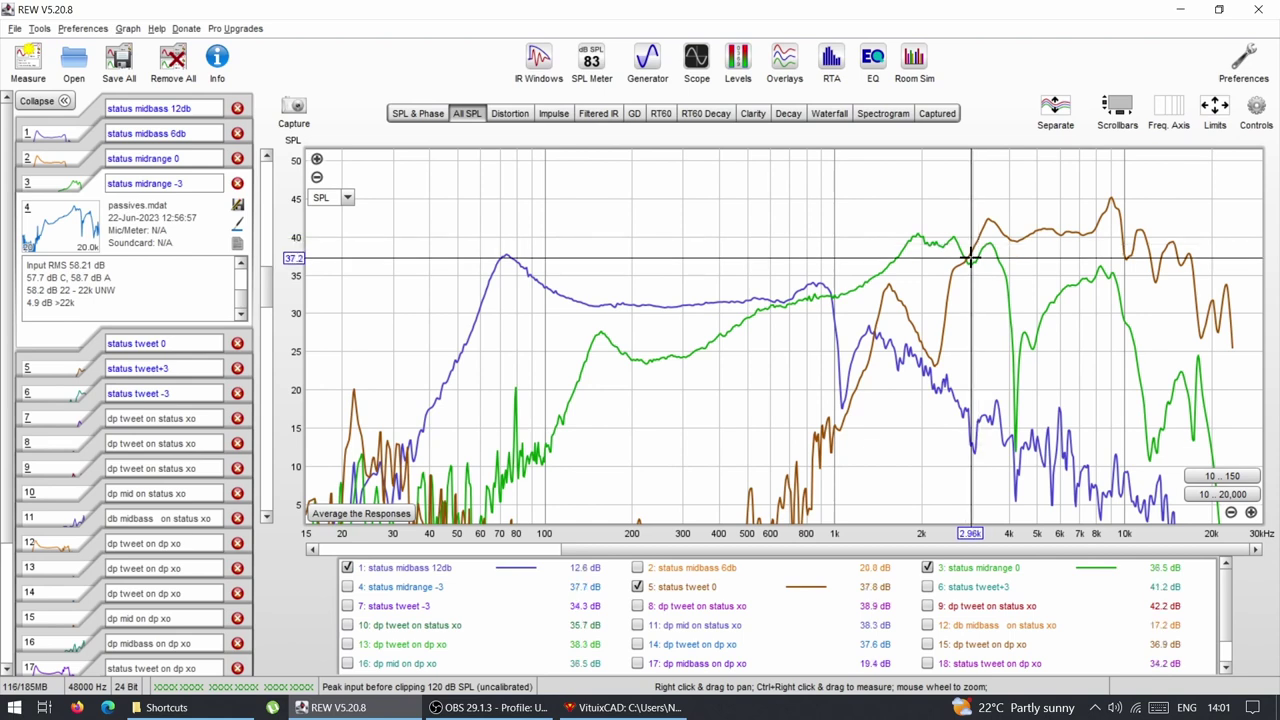
- Place the graph cursor on the midbass response between 400 and 460 Hz, and near the midrange-tweeter crossing at about 3.16 kHz
{"action": "left_click", "coordinate": [718, 308]}
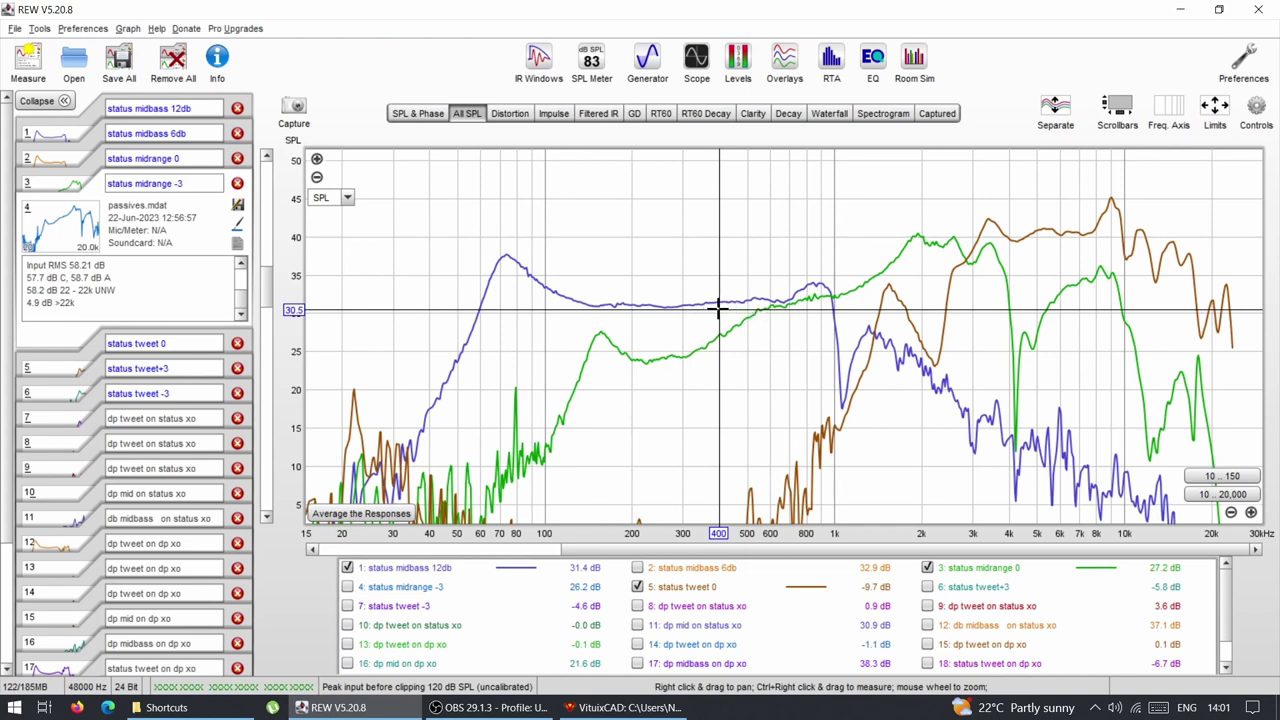
{"action": "left_click", "coordinate": [720, 300]}
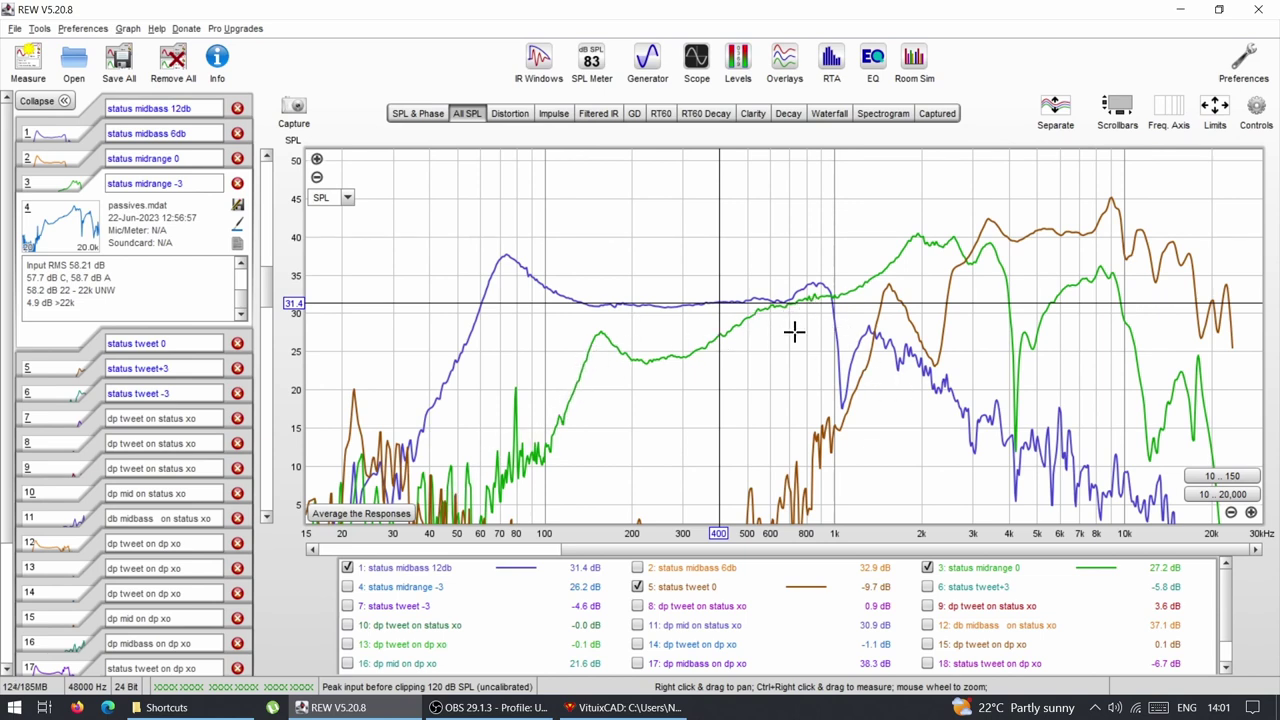
{"action": "left_click", "coordinate": [734, 302]}
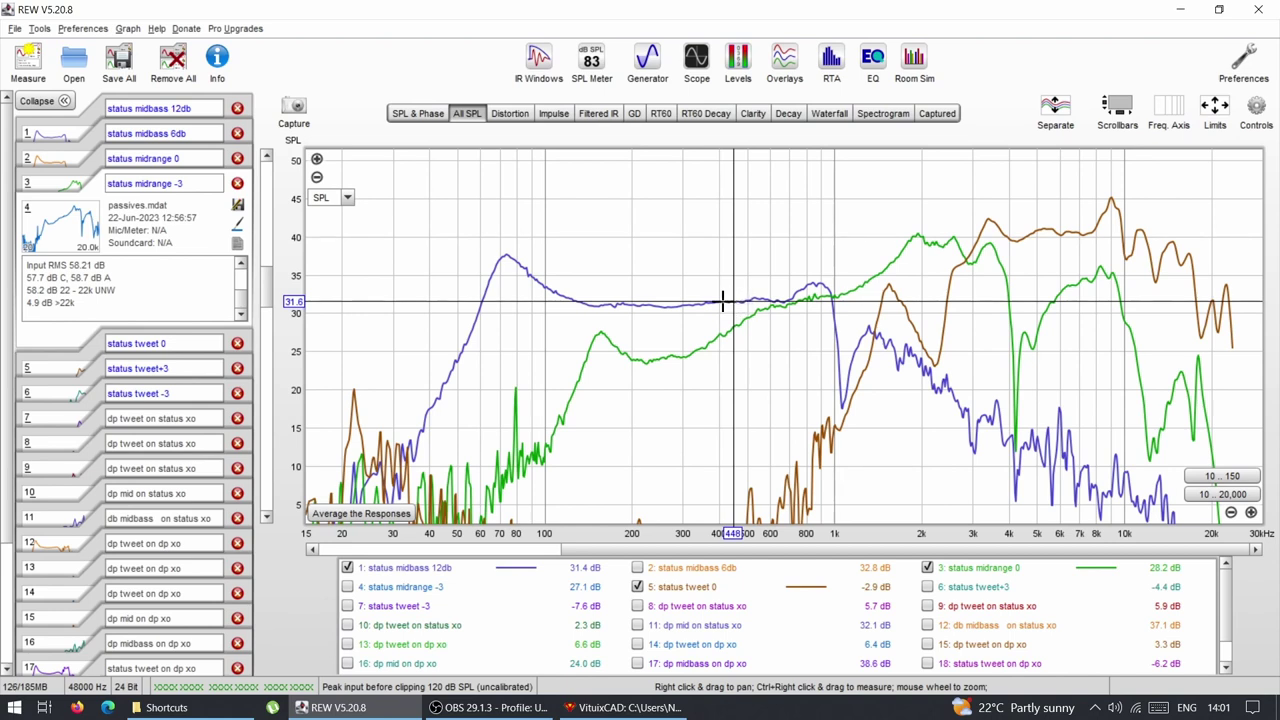
{"action": "left_click", "coordinate": [736, 302]}
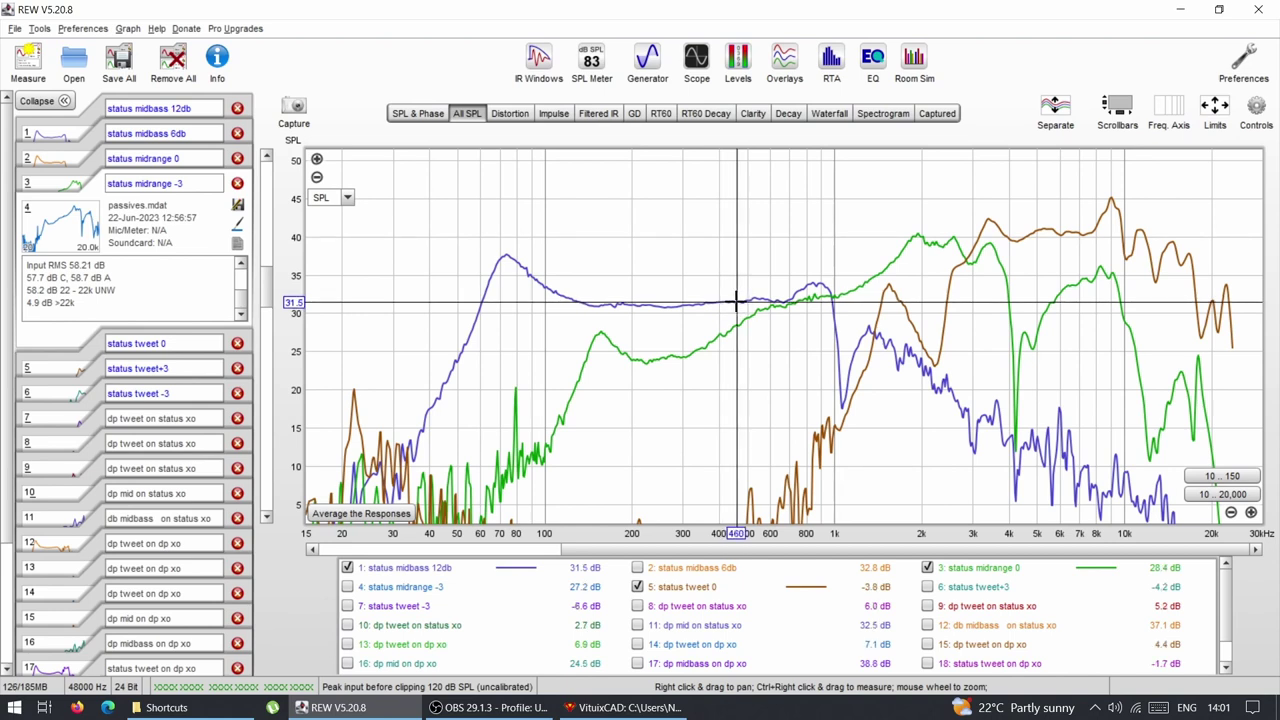
{"action": "left_click", "coordinate": [978, 237]}
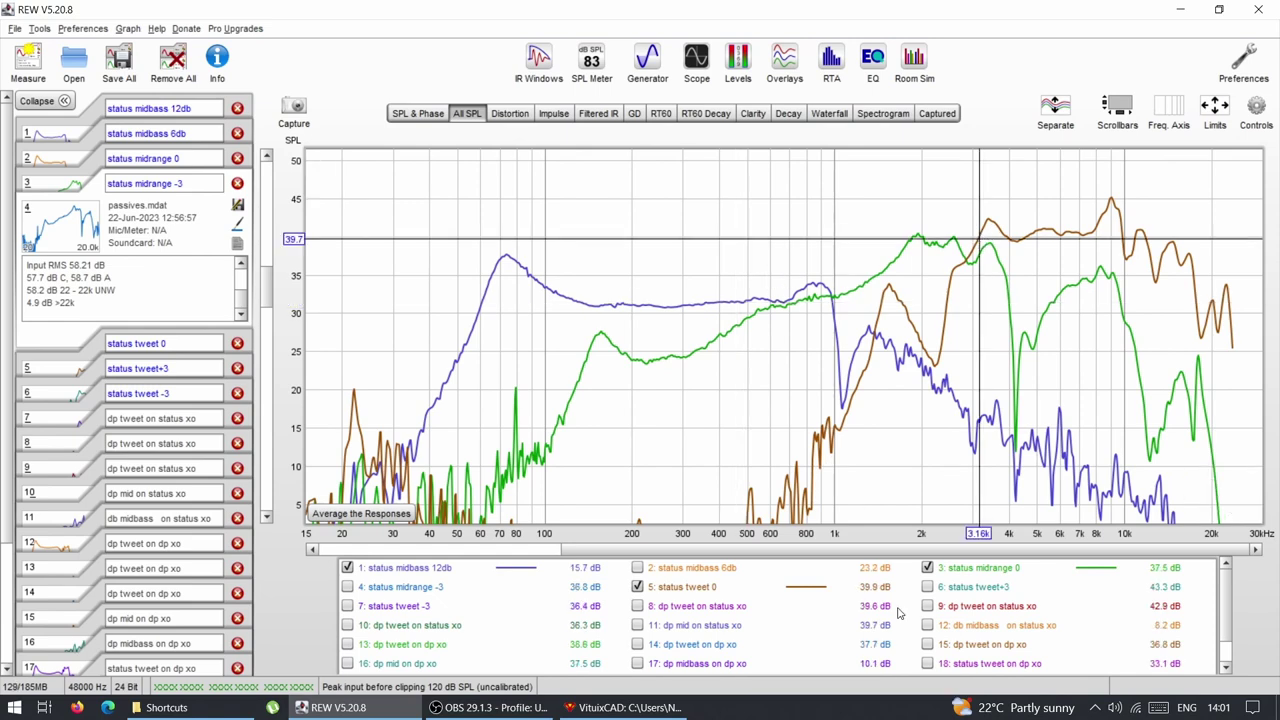
- Replace the three status responses on the graph with measurements 14 dp tweet, 16 dp mid and 17 dp midbass on dp xo
{"action": "left_click", "coordinate": [929, 567]}
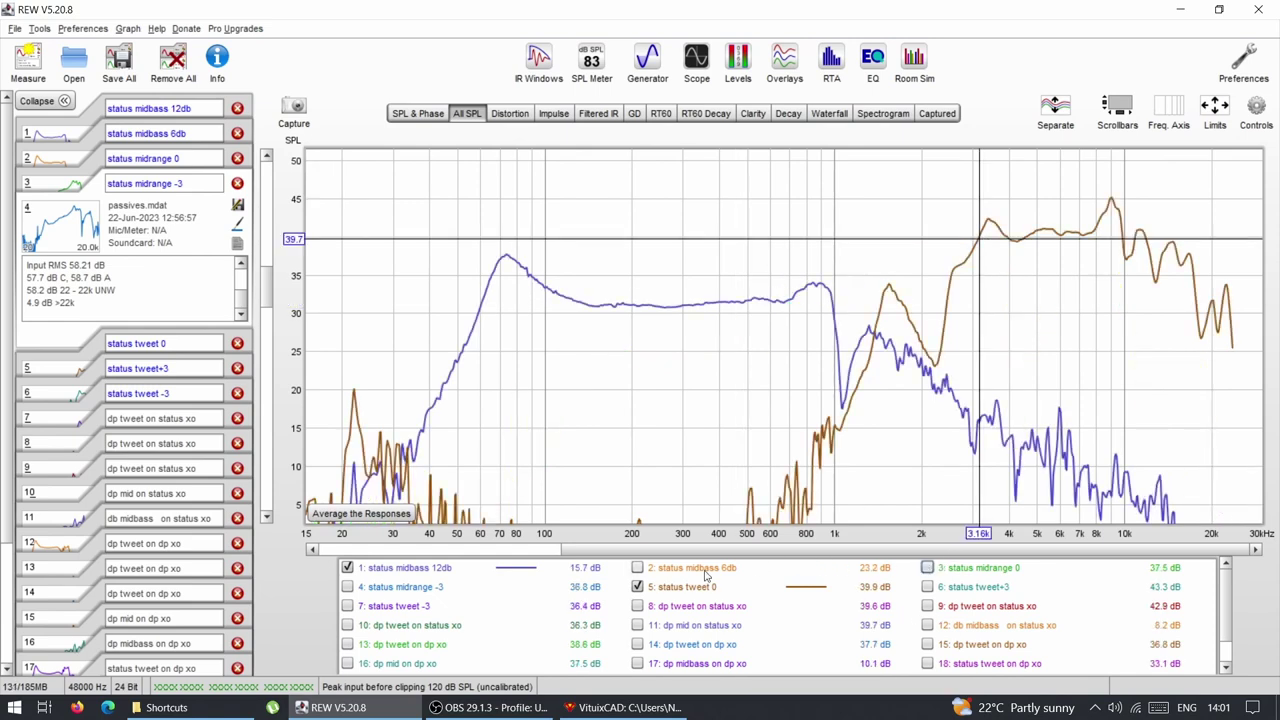
{"action": "left_click", "coordinate": [347, 567]}
{"action": "left_click", "coordinate": [637, 587]}
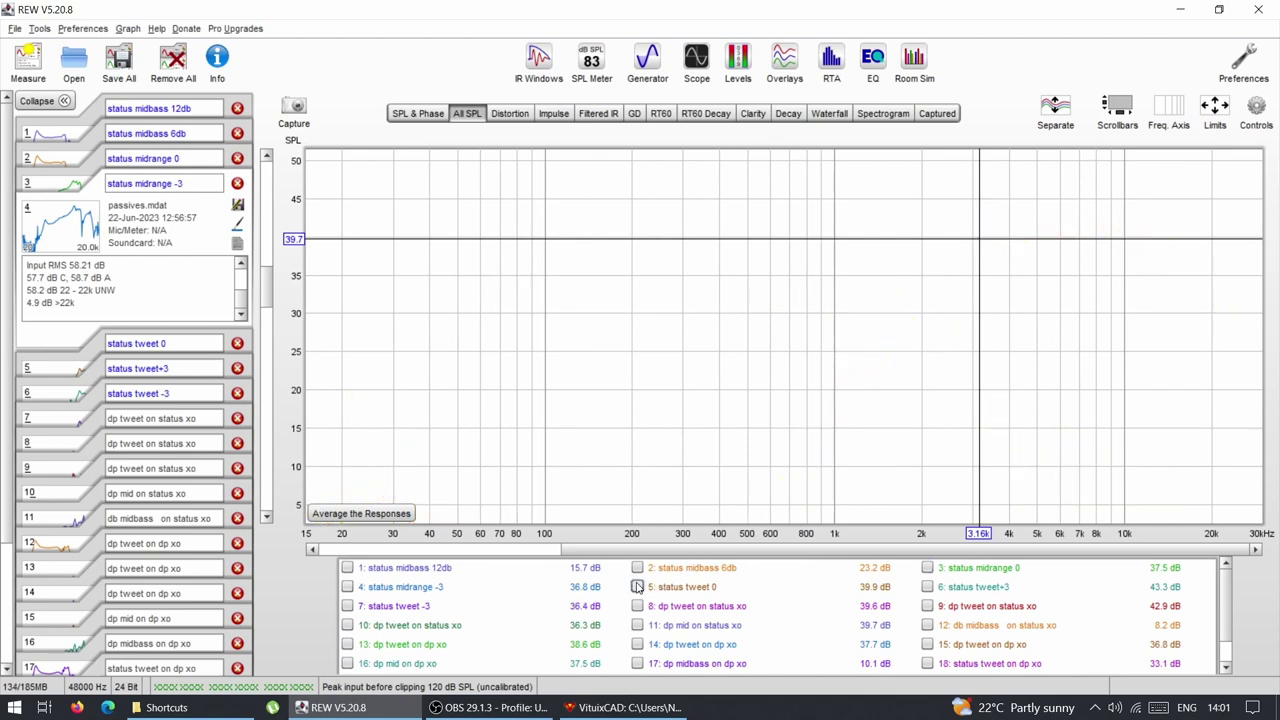
{"action": "scroll", "coordinate": [625, 603], "scroll_direction": "down", "scroll_amount": 1}
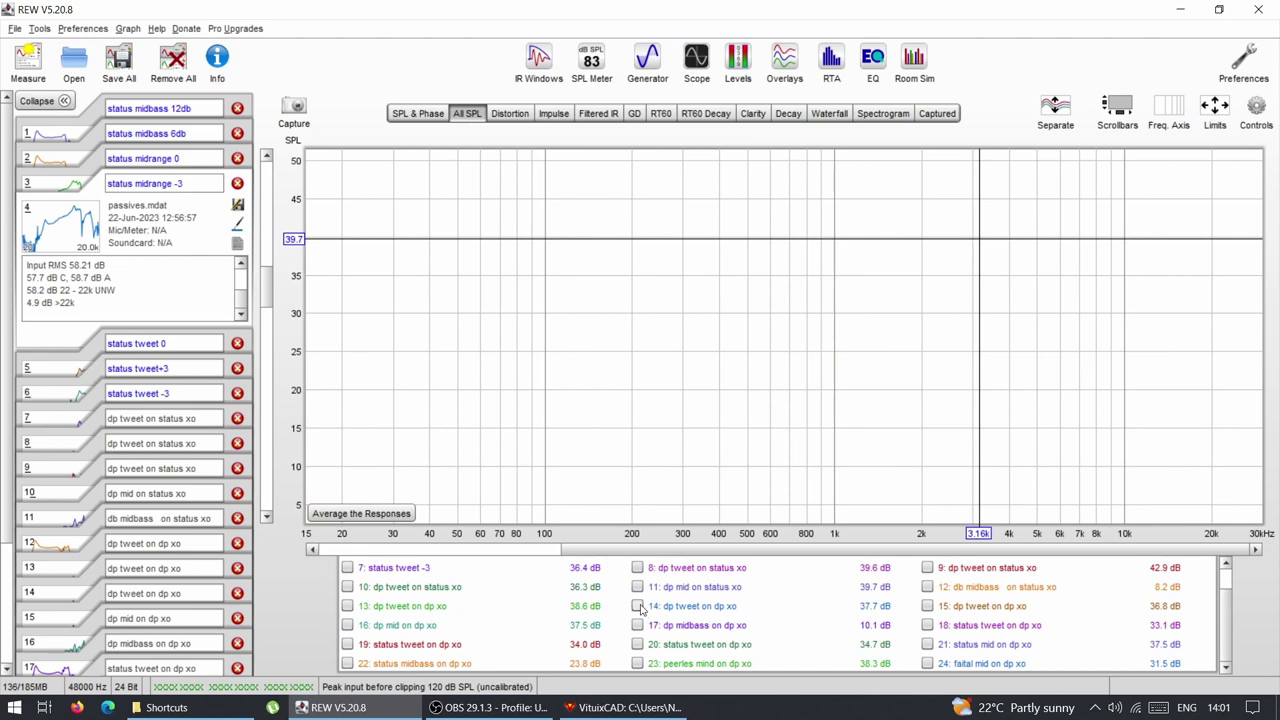
{"action": "left_click", "coordinate": [638, 606]}
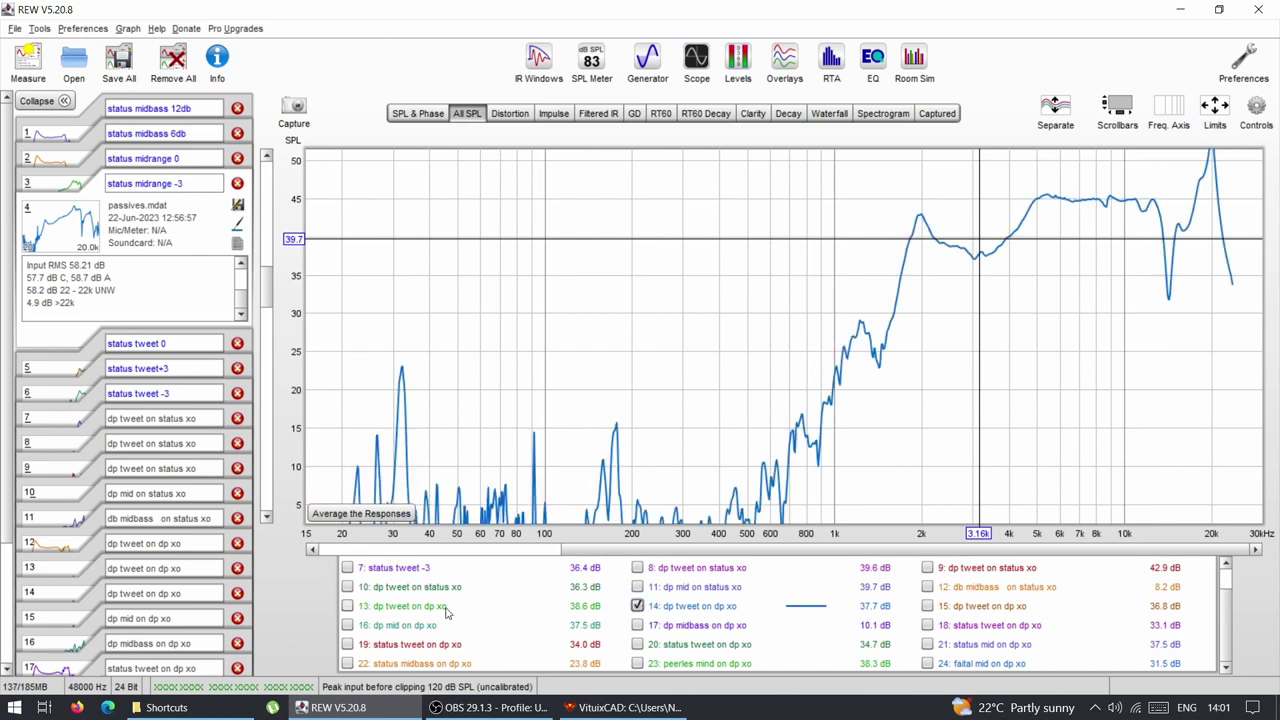
{"action": "left_click", "coordinate": [347, 625]}
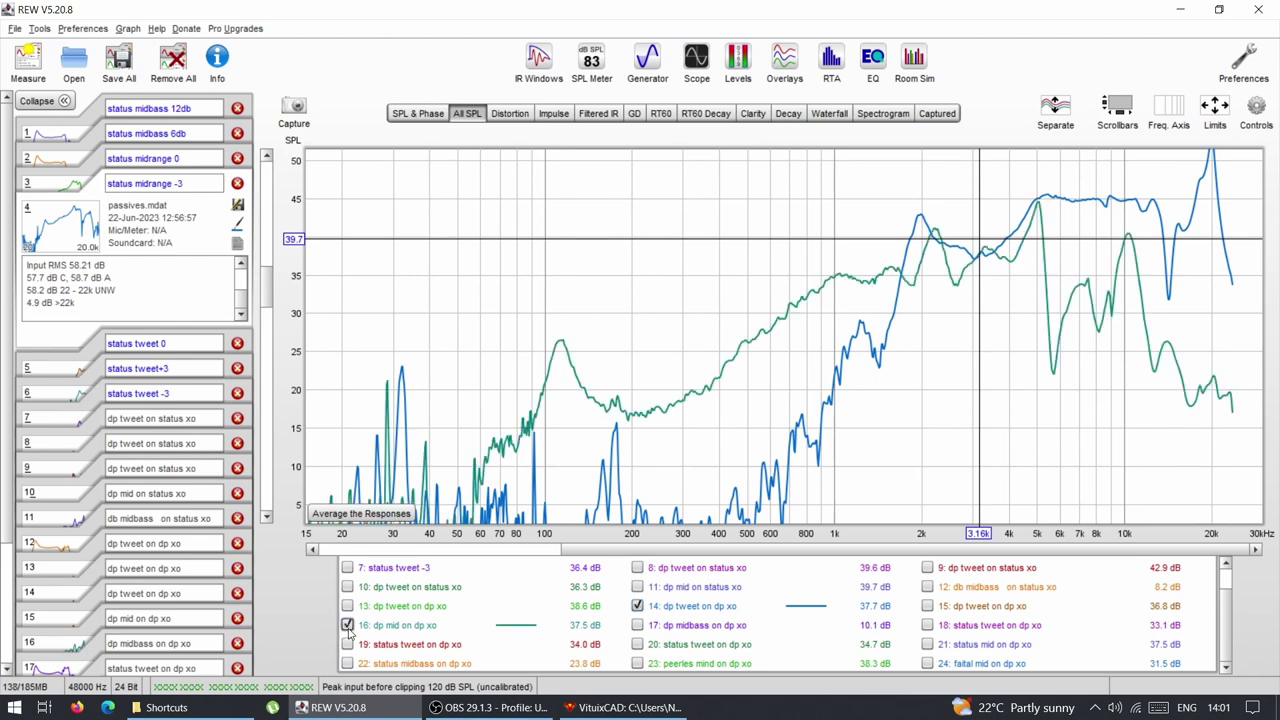
{"action": "left_click", "coordinate": [637, 625]}
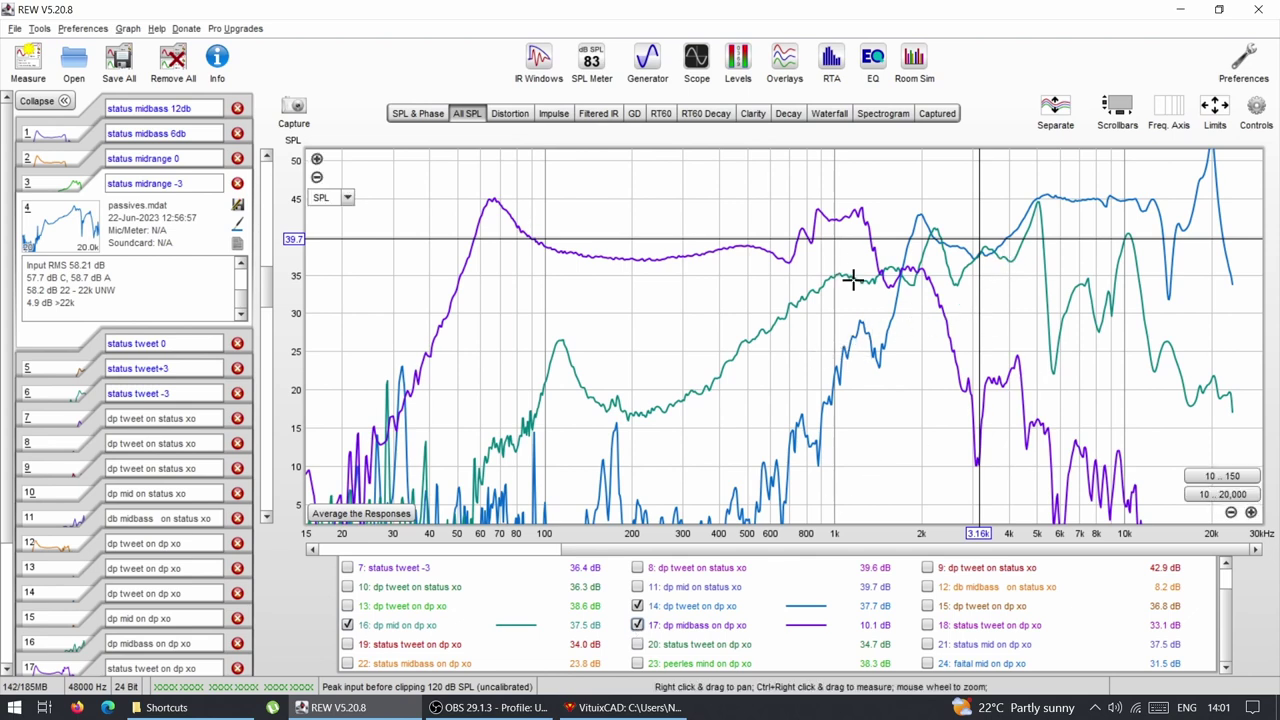
- Place the graph cursor on the dp mid and tweeter curves near 5.02 and 3.3 to 3.5 kHz, and on the midbass curve near 370 Hz
{"action": "left_click", "coordinate": [1037, 200]}
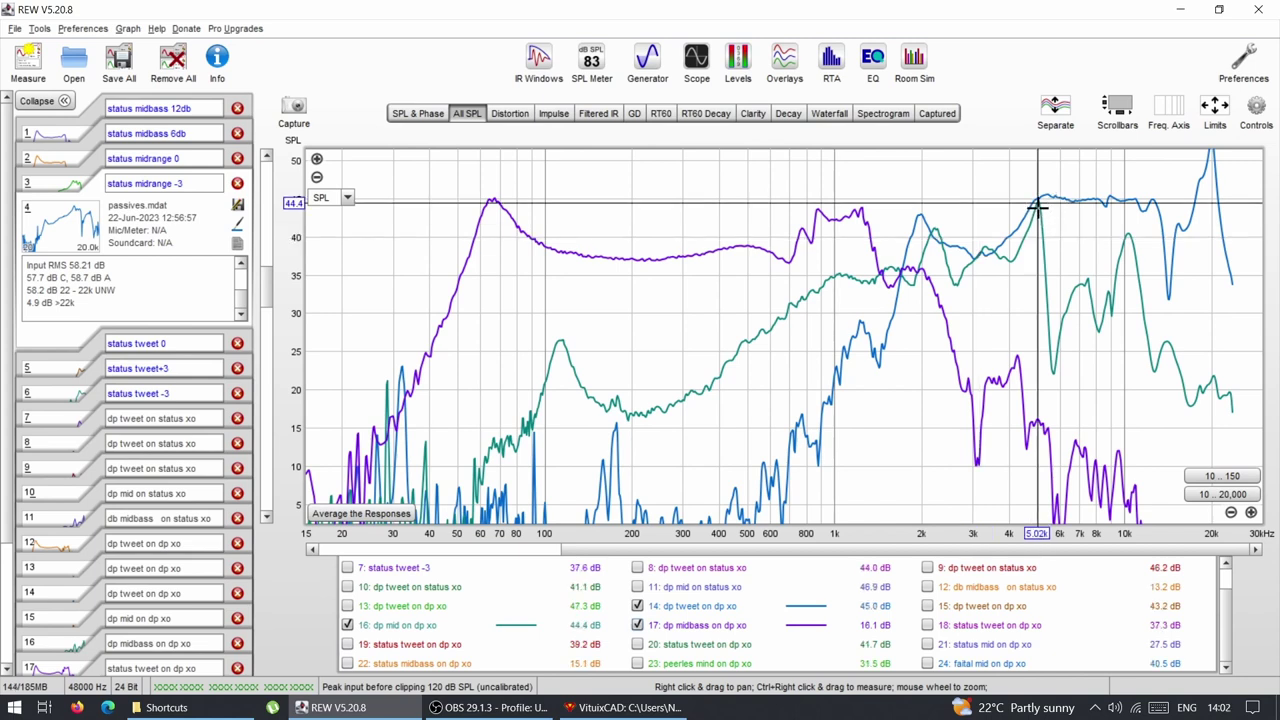
{"action": "left_click", "coordinate": [985, 251]}
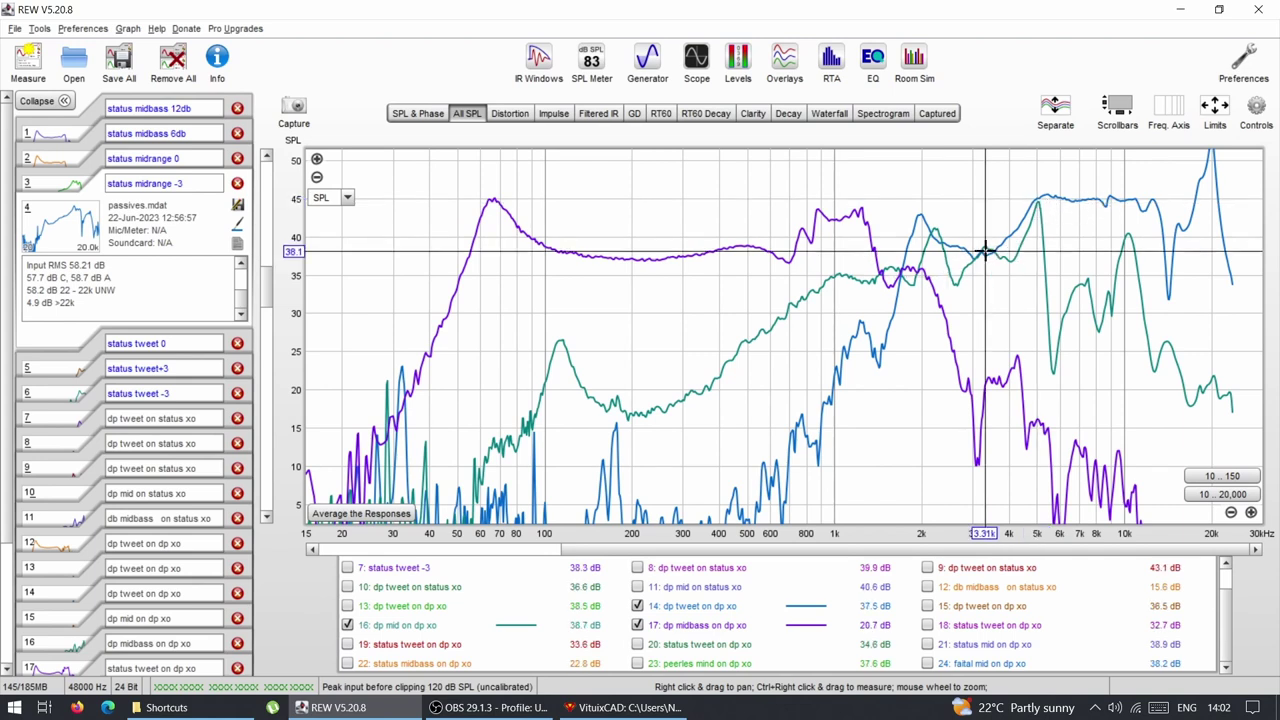
{"action": "left_click", "coordinate": [992, 249]}
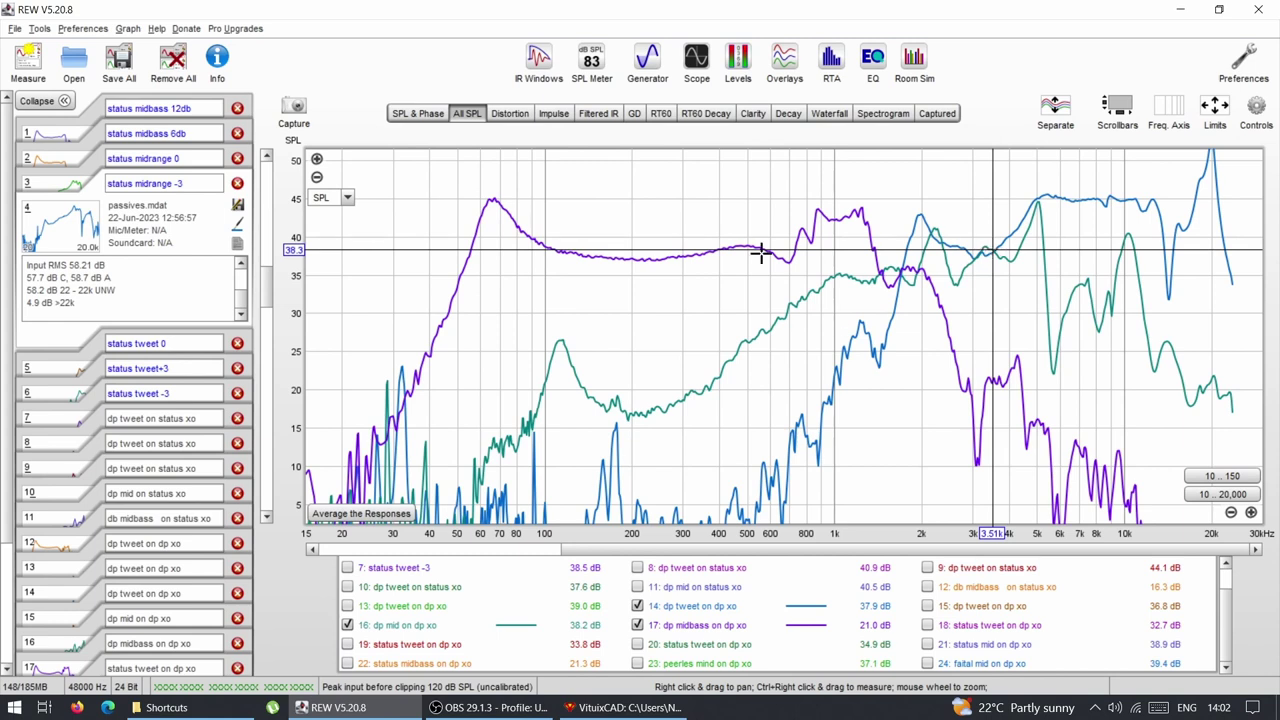
{"action": "left_click", "coordinate": [714, 250]}
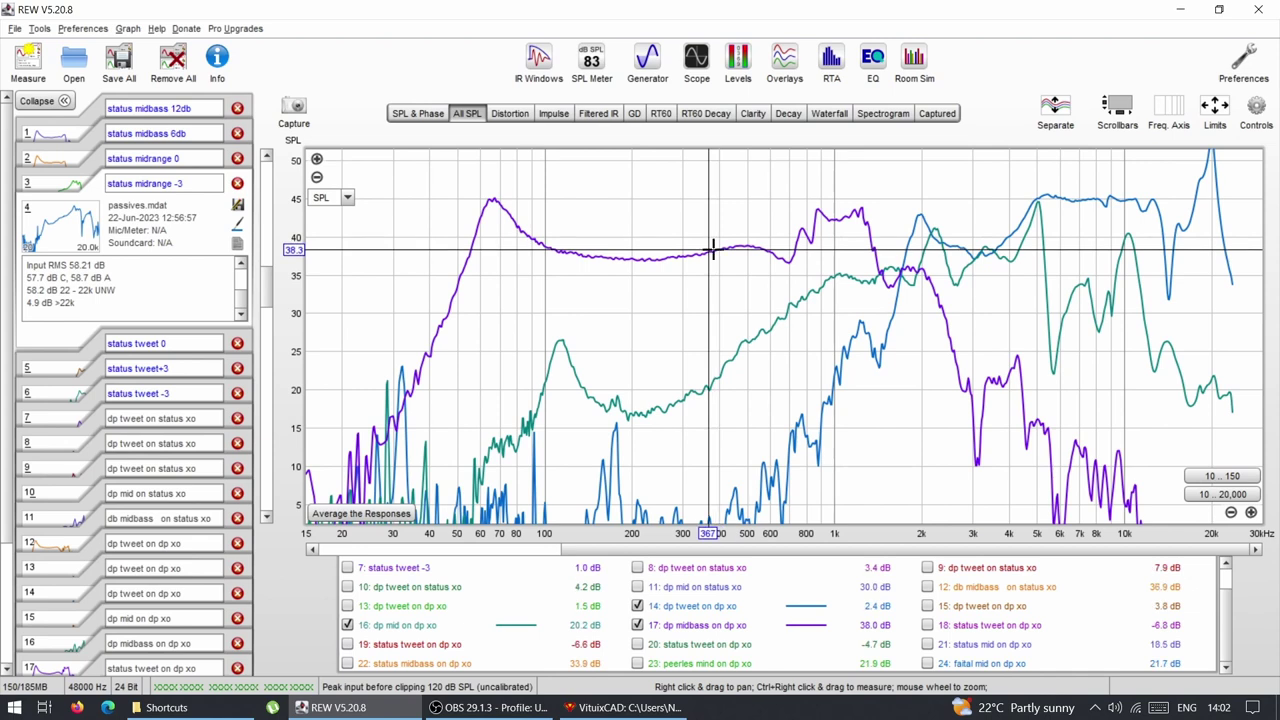
{"action": "left_click", "coordinate": [702, 252]}
{"action": "left_click_drag", "start_coordinate": [702, 252], "coordinate": [709, 253]}
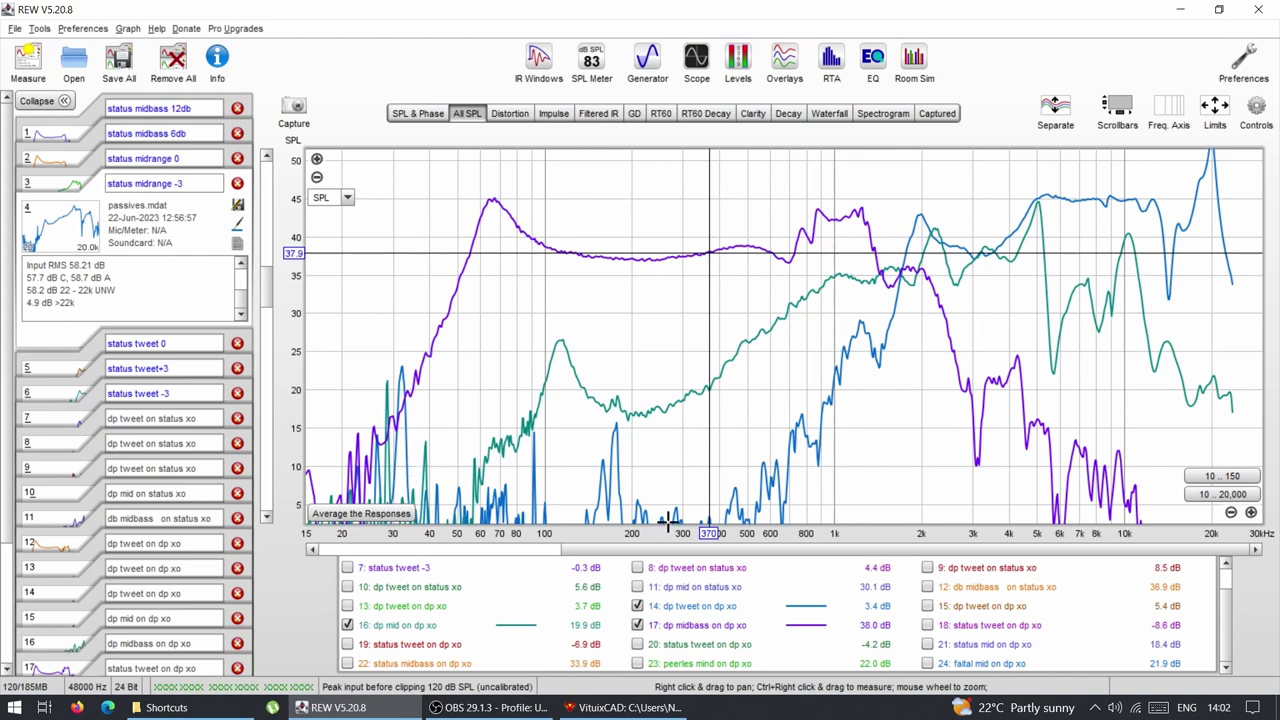
- Replace the three dp driver responses on the graph with faital mid, peerles mind and status midbass on dp xo
{"action": "left_click", "coordinate": [637, 607]}
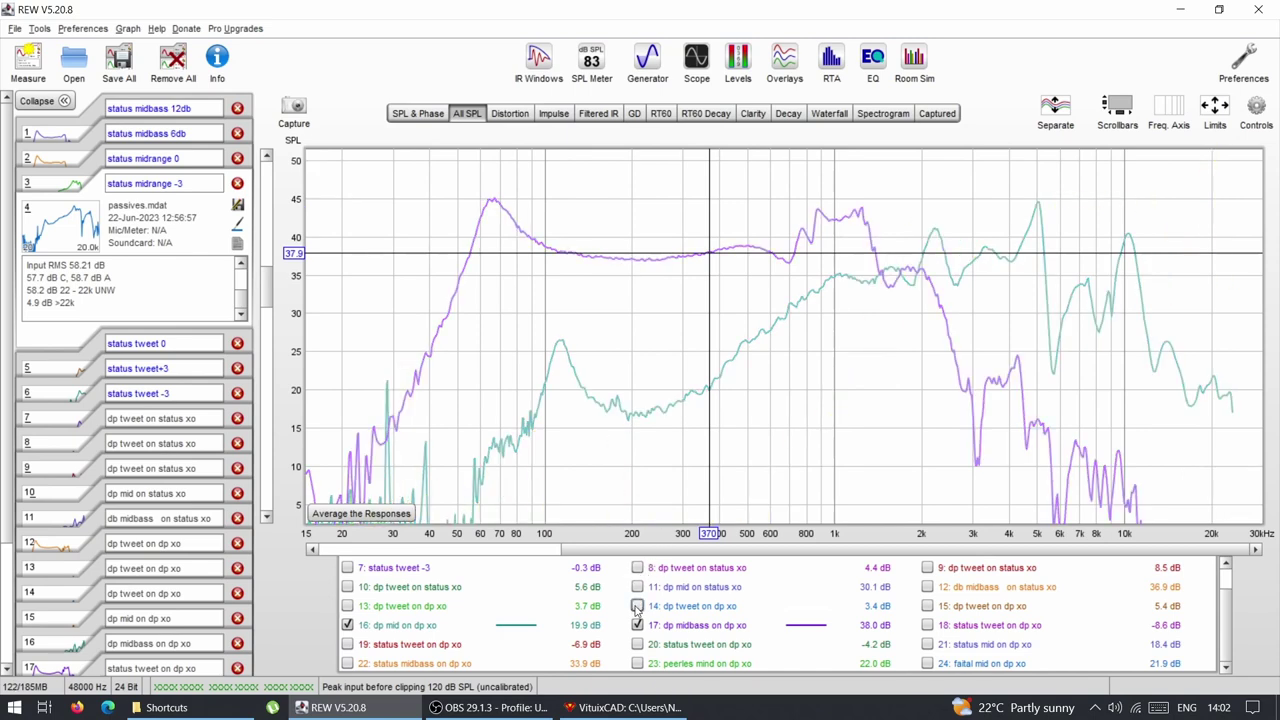
{"action": "left_click", "coordinate": [637, 625]}
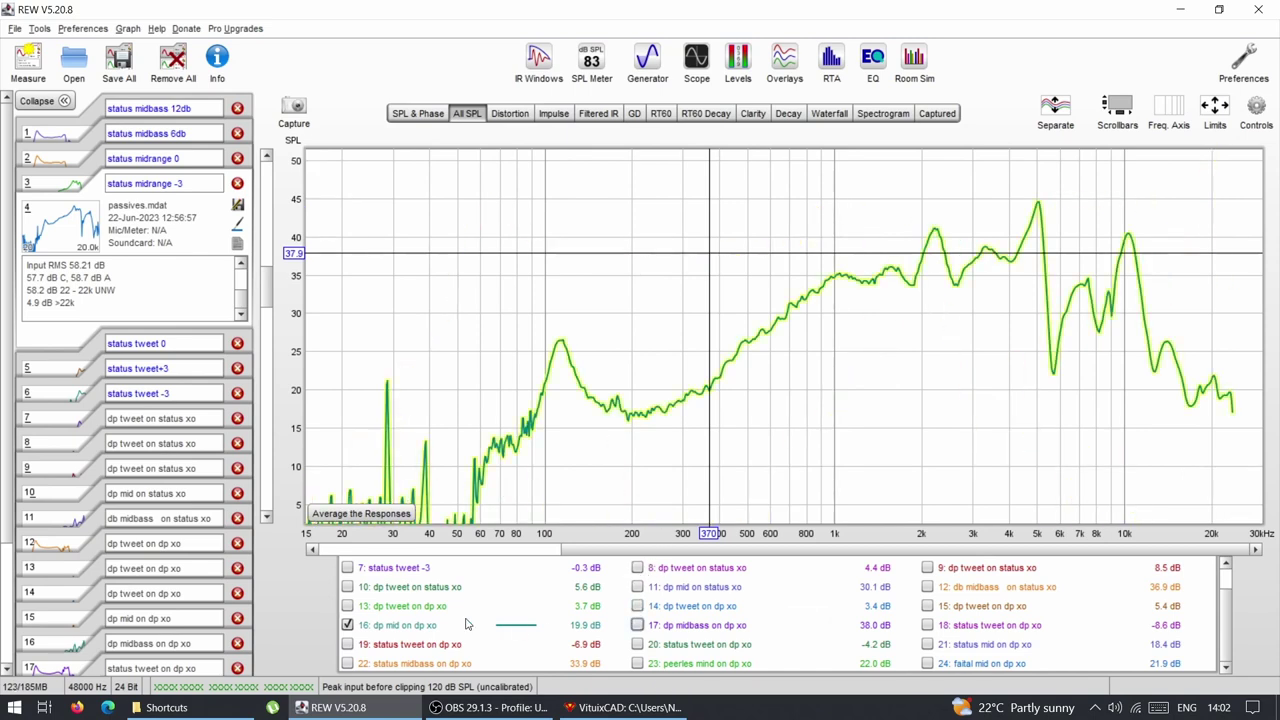
{"action": "left_click", "coordinate": [347, 625]}
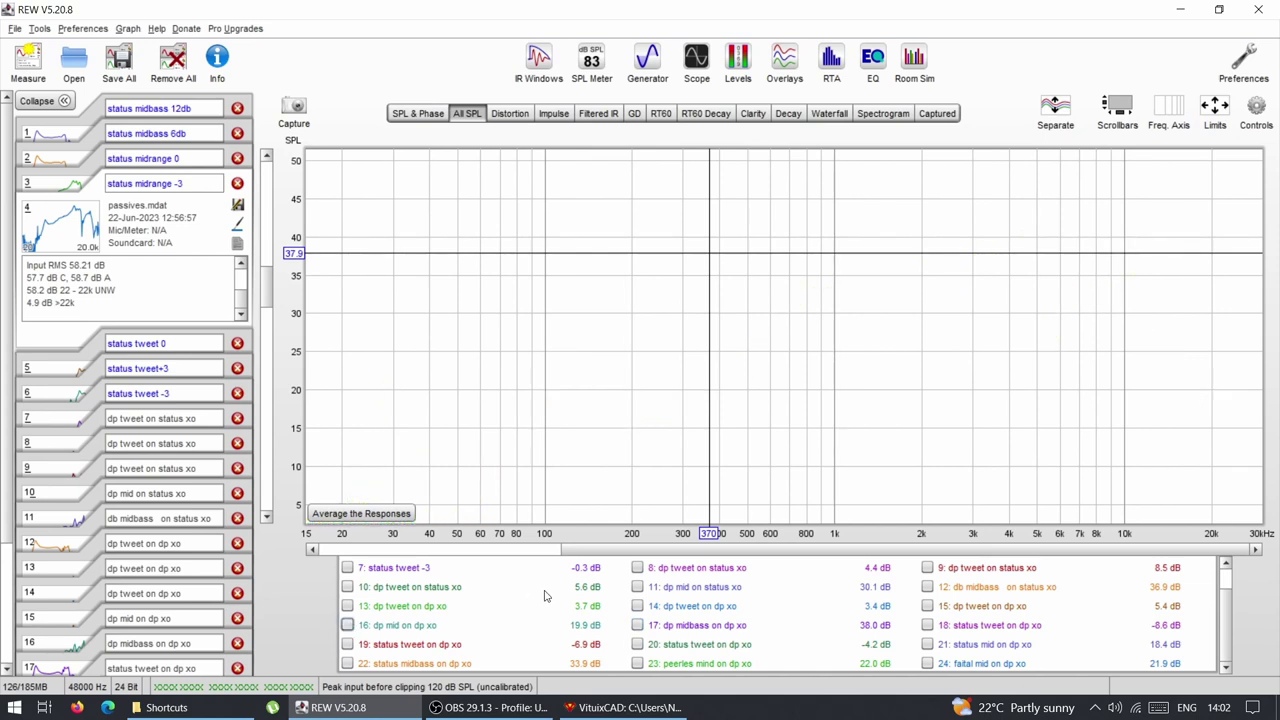
{"action": "scroll", "coordinate": [545, 596], "scroll_direction": "up", "scroll_amount": 2}
{"action": "scroll", "coordinate": [545, 596], "scroll_direction": "down", "scroll_amount": 2}
{"action": "left_click", "coordinate": [927, 663]}
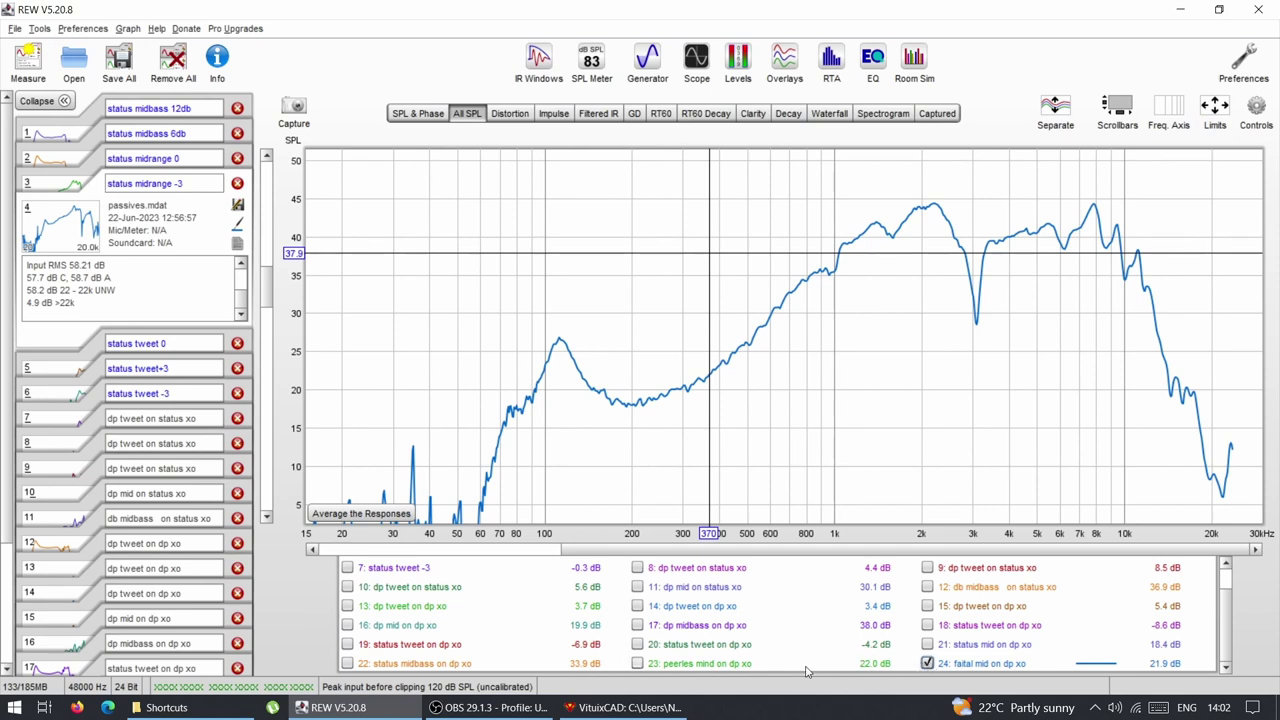
{"action": "left_click", "coordinate": [637, 664]}
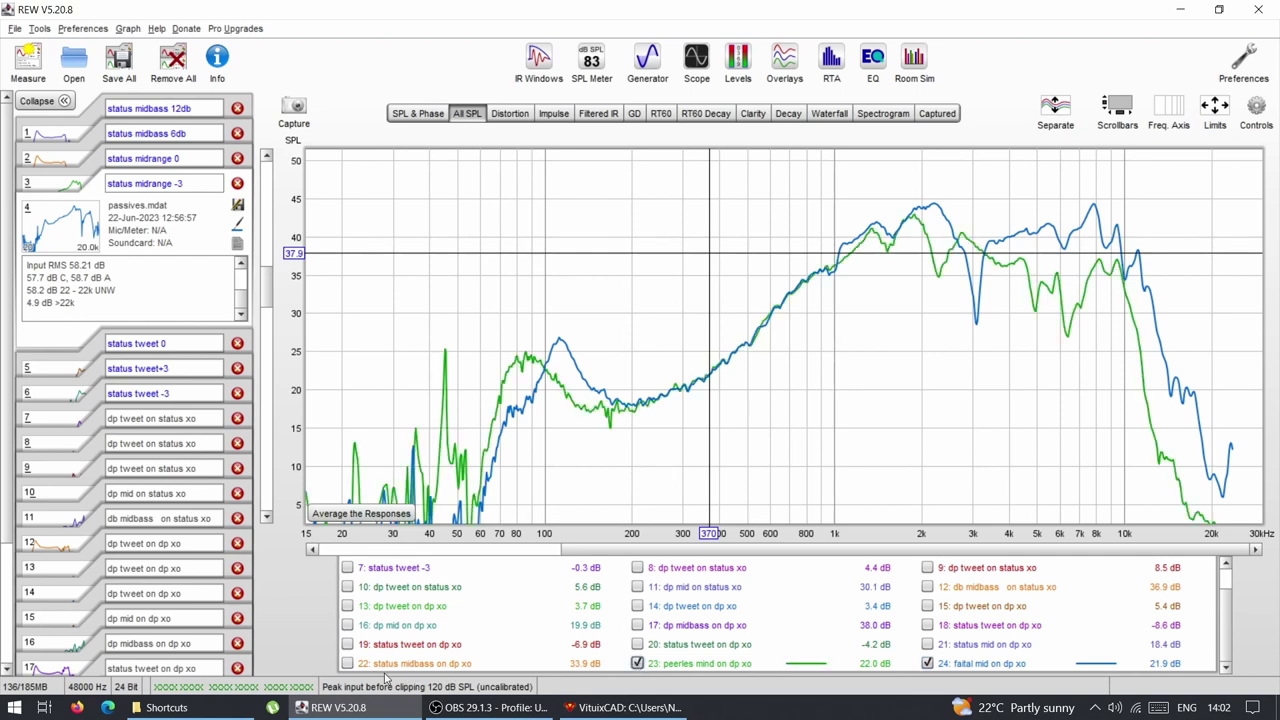
{"action": "left_click", "coordinate": [347, 664]}
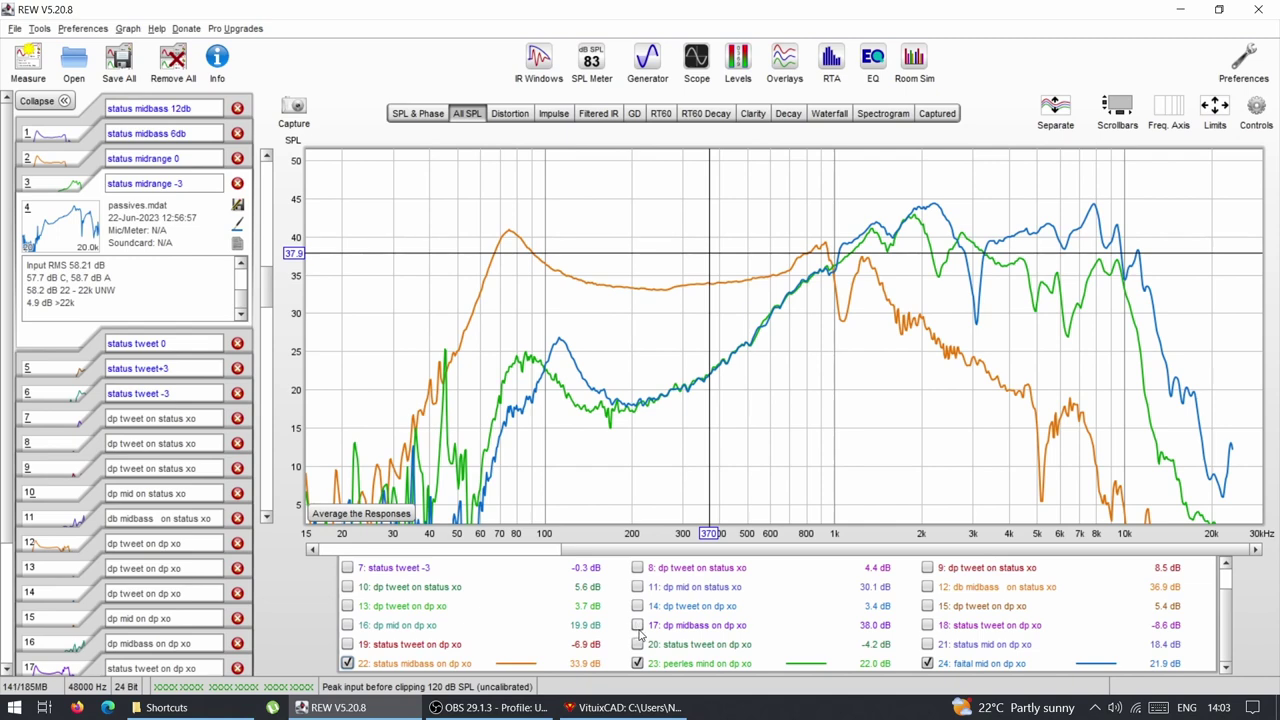
- Add 16 dp mid and 21 status mid on dp xo to the graph, and hide 22 status midbass on dp xo
{"action": "left_click", "coordinate": [347, 625]}
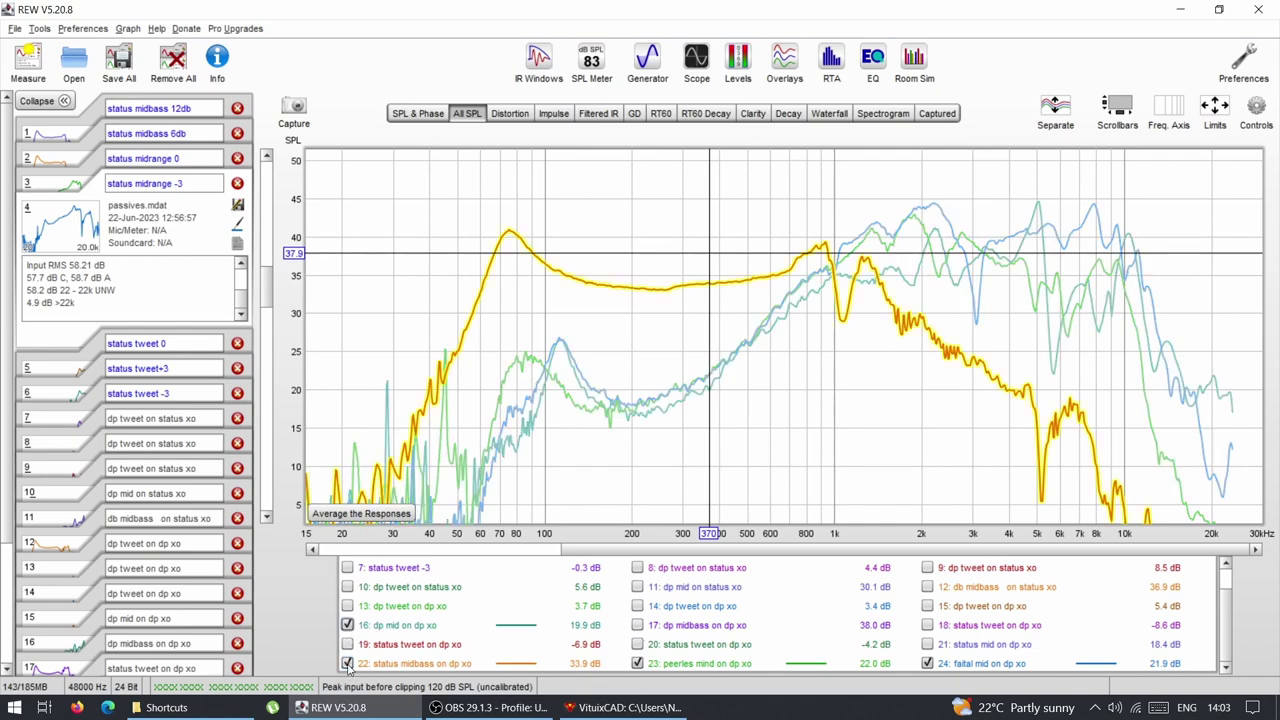
{"action": "left_click", "coordinate": [347, 663]}
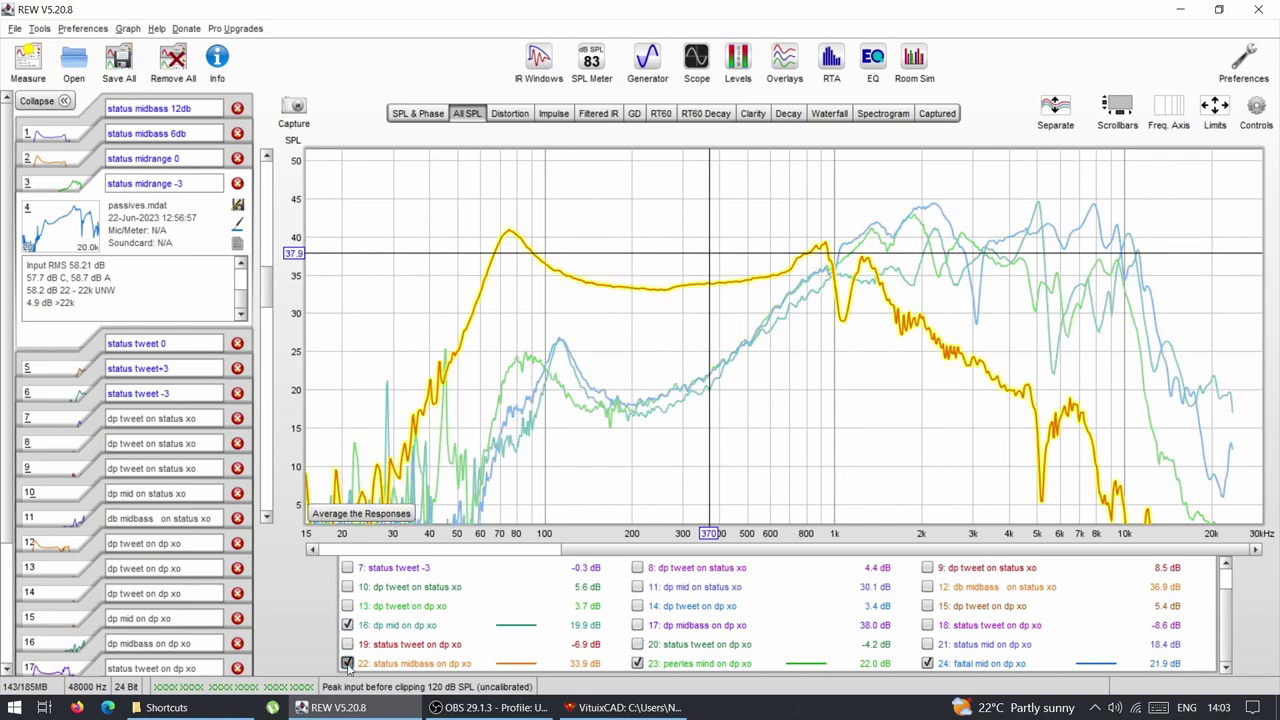
{"action": "left_click", "coordinate": [928, 645]}
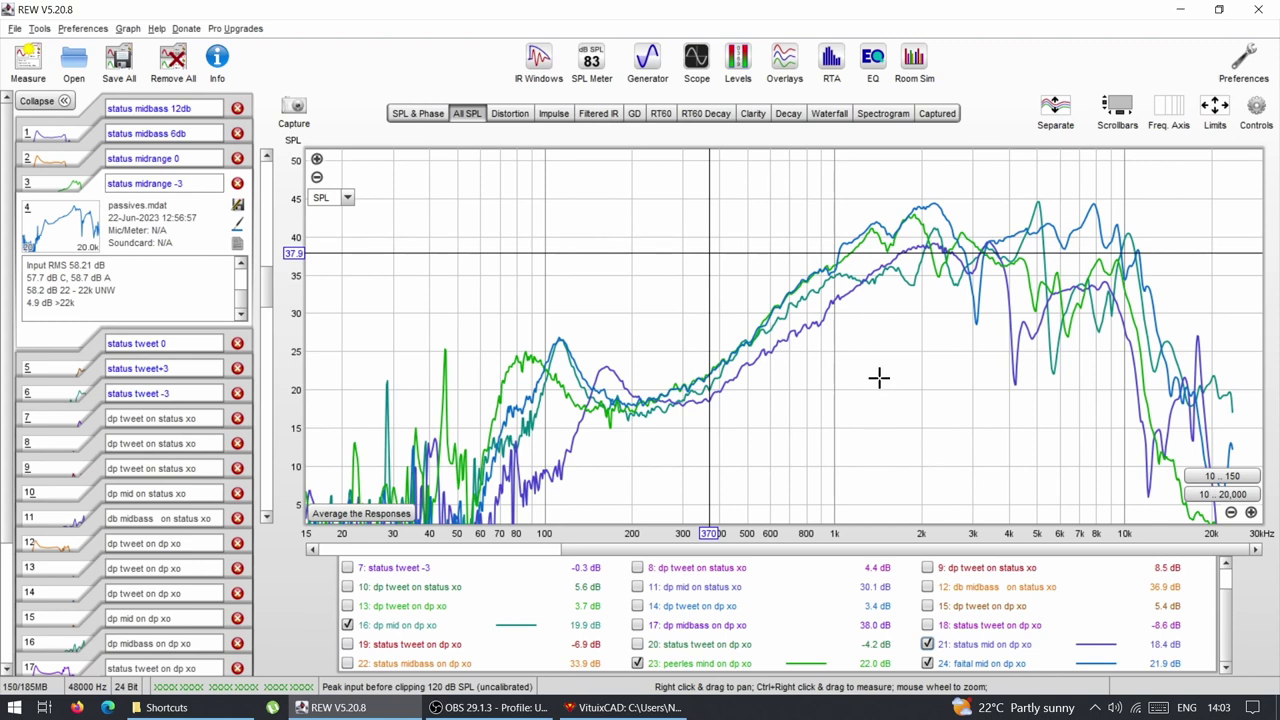
- Place the graph cursor on the midrange responses at 3.80 kHz, on their low-frequency humps between about 165 and 80 Hz, and at 746 Hz
{"action": "left_click", "coordinate": [1002, 391]}
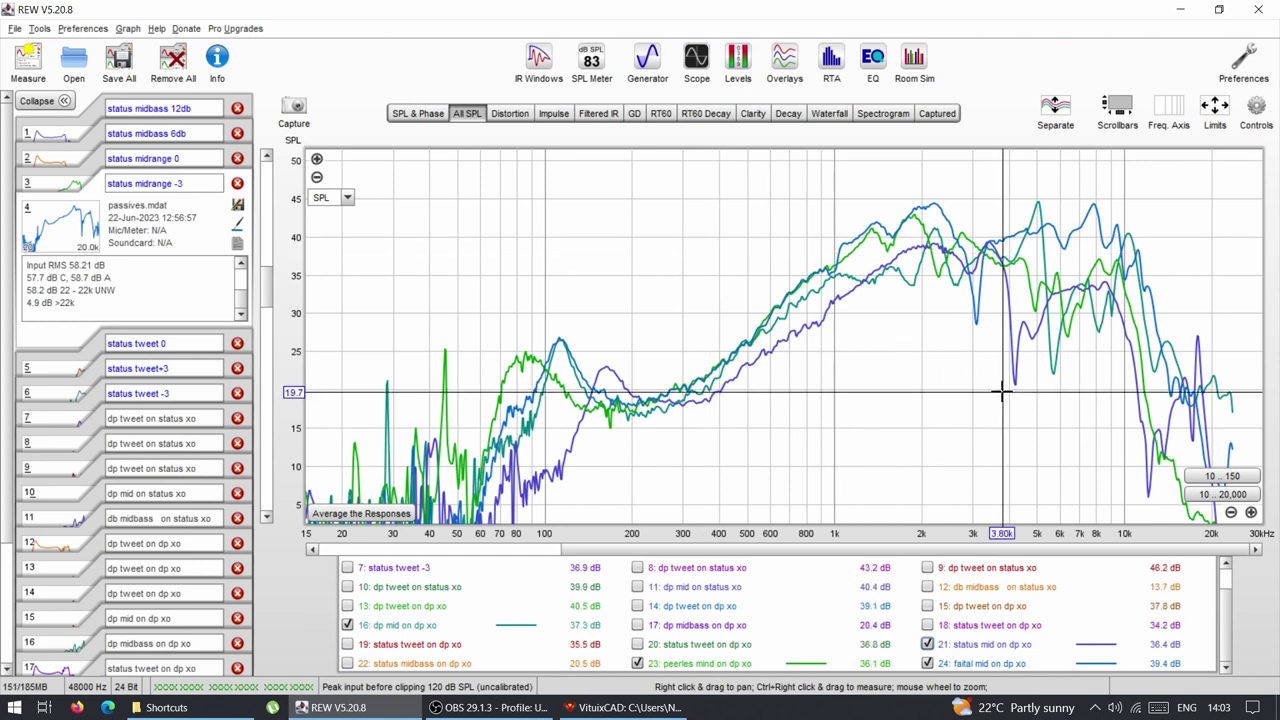
{"action": "left_click", "coordinate": [592, 393]}
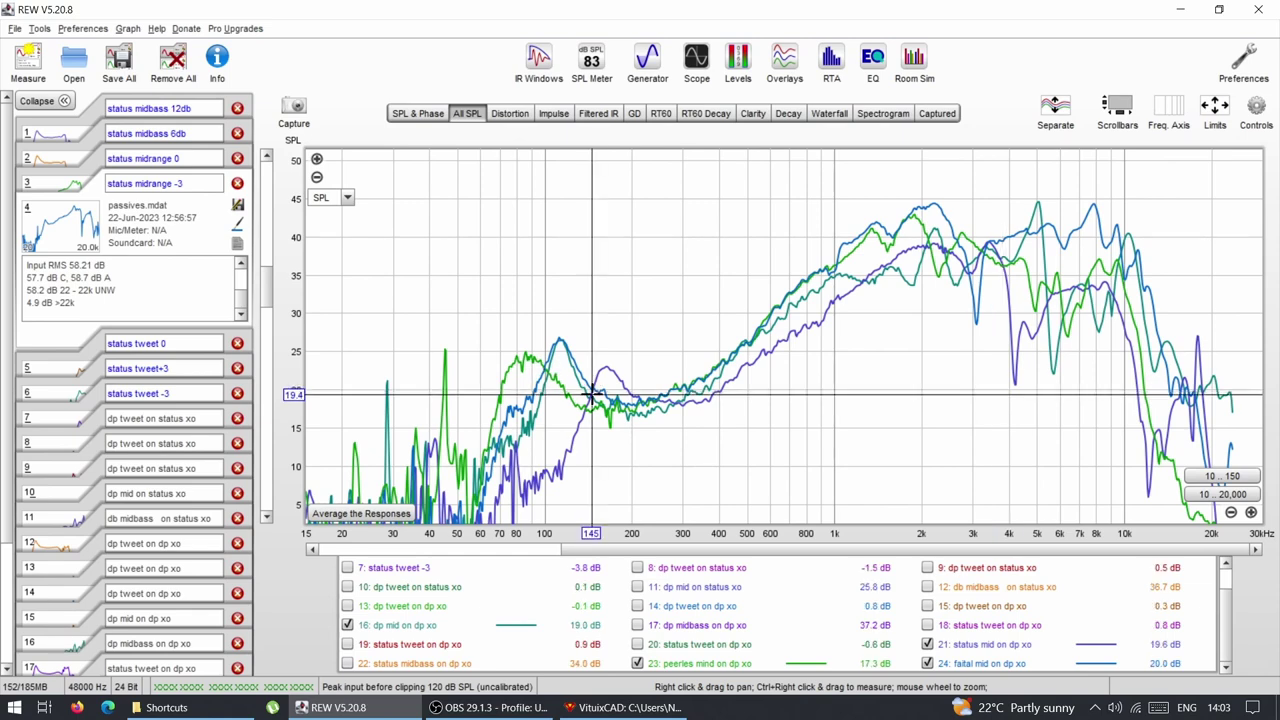
{"action": "left_click", "coordinate": [606, 369]}
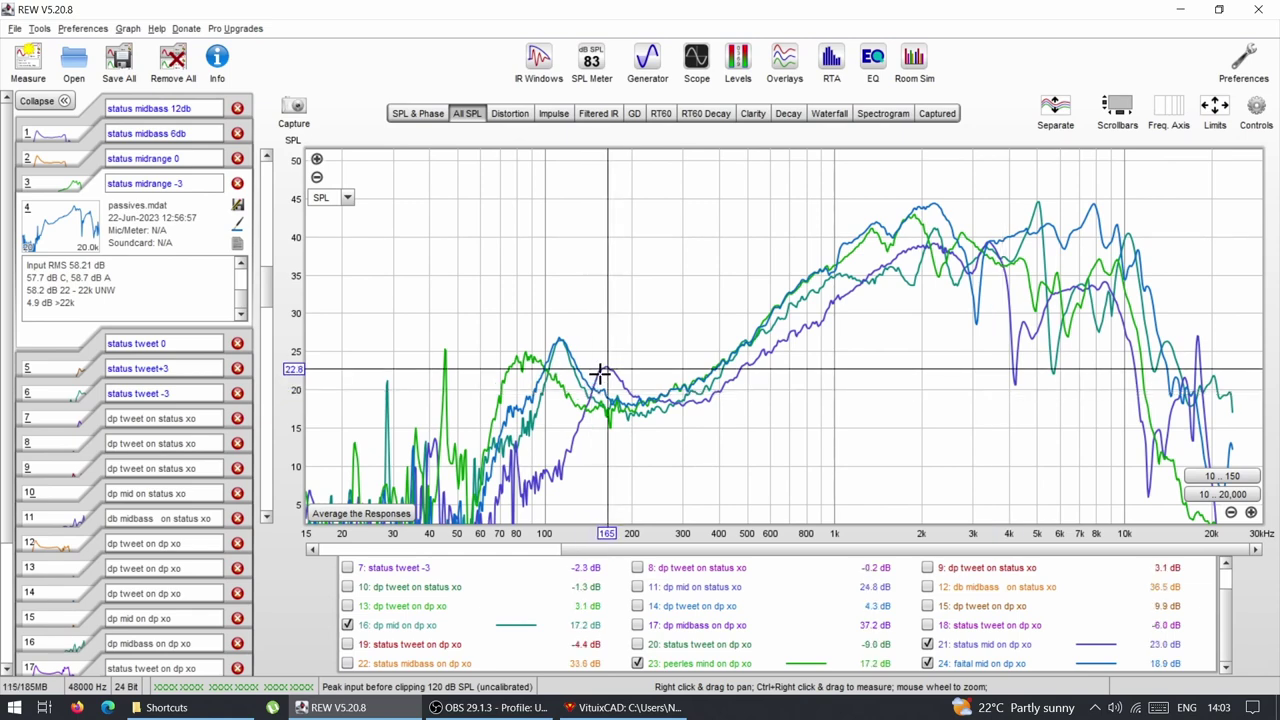
{"action": "left_click", "coordinate": [600, 375]}
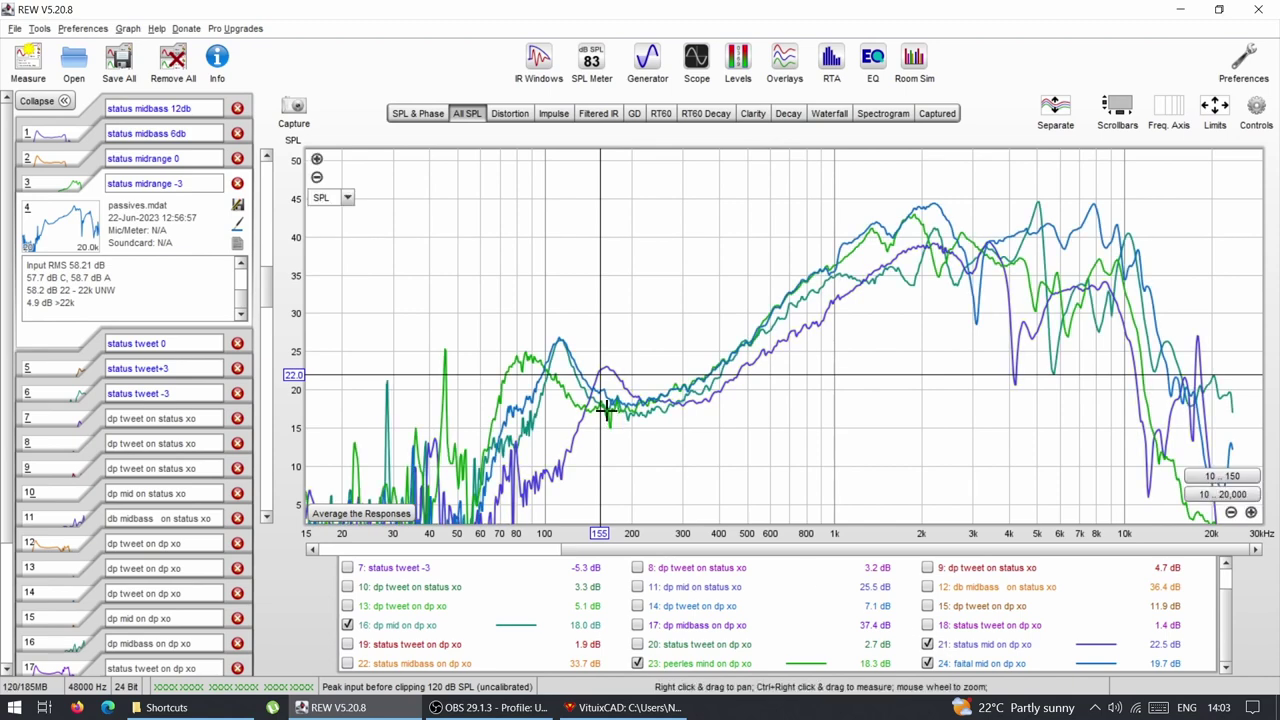
{"action": "left_click", "coordinate": [558, 338]}
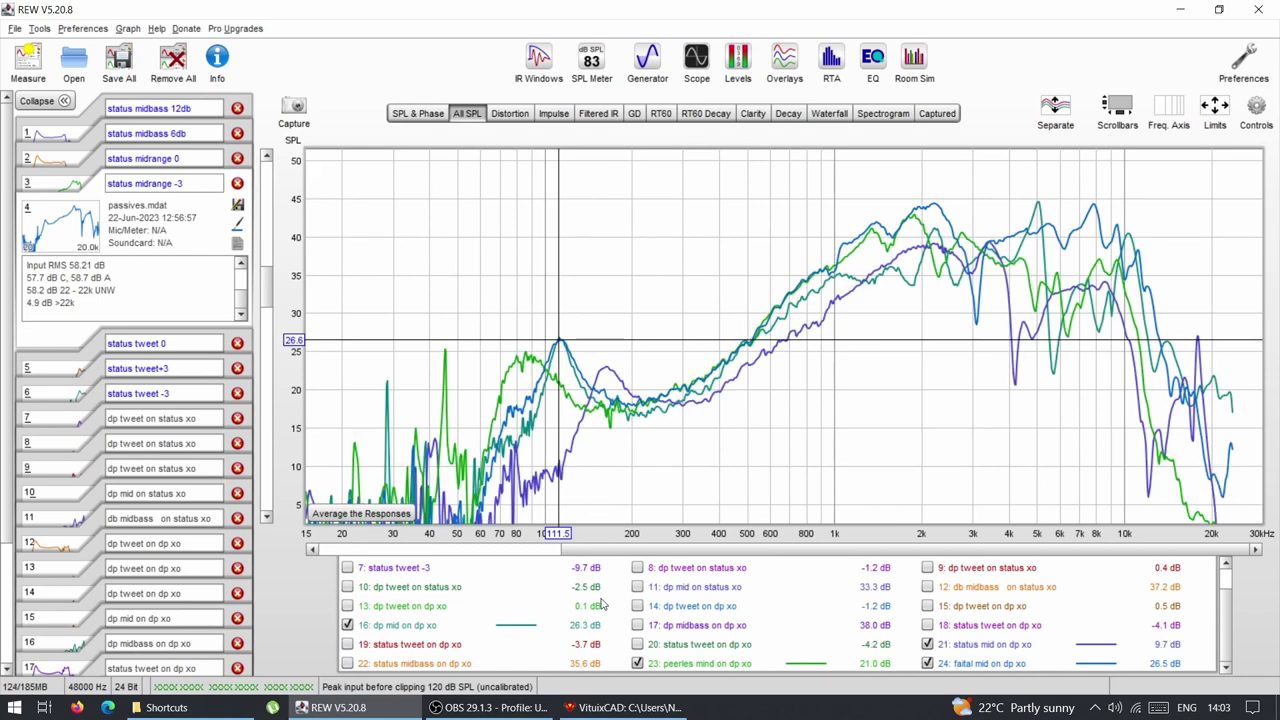
{"action": "left_click", "coordinate": [517, 356]}
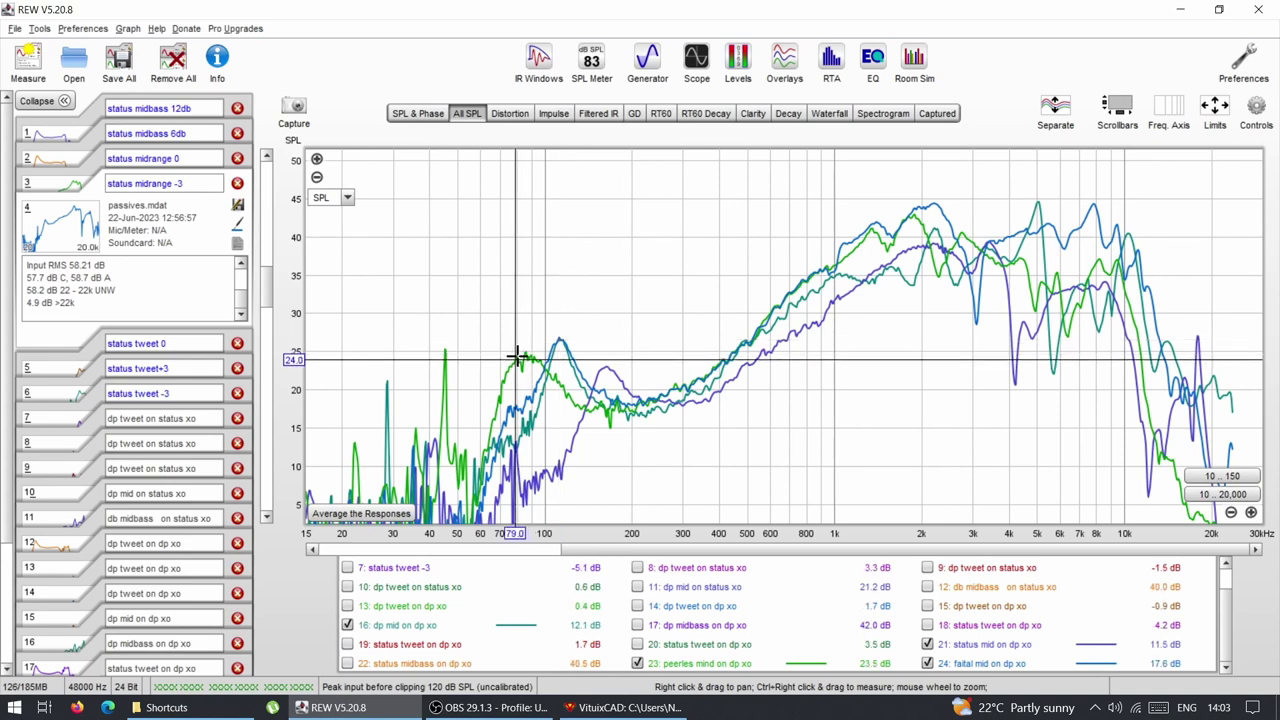
{"action": "left_click", "coordinate": [518, 355]}
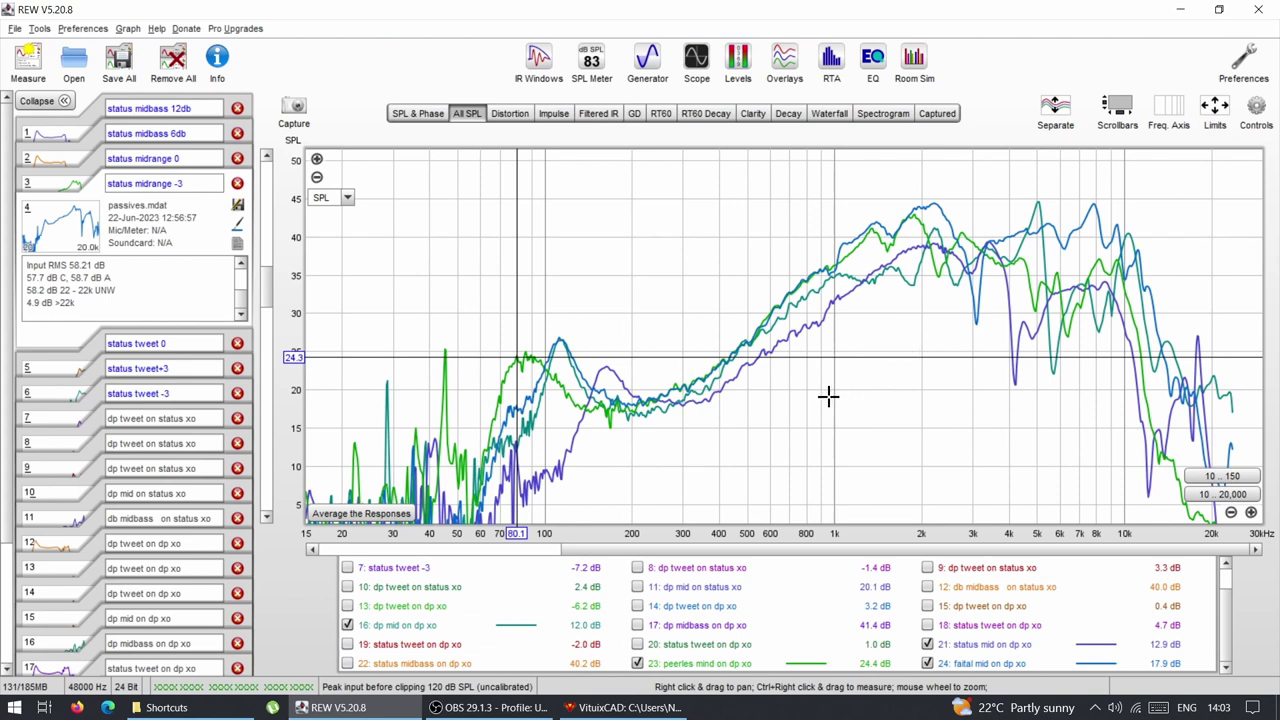
{"action": "left_click", "coordinate": [797, 420]}
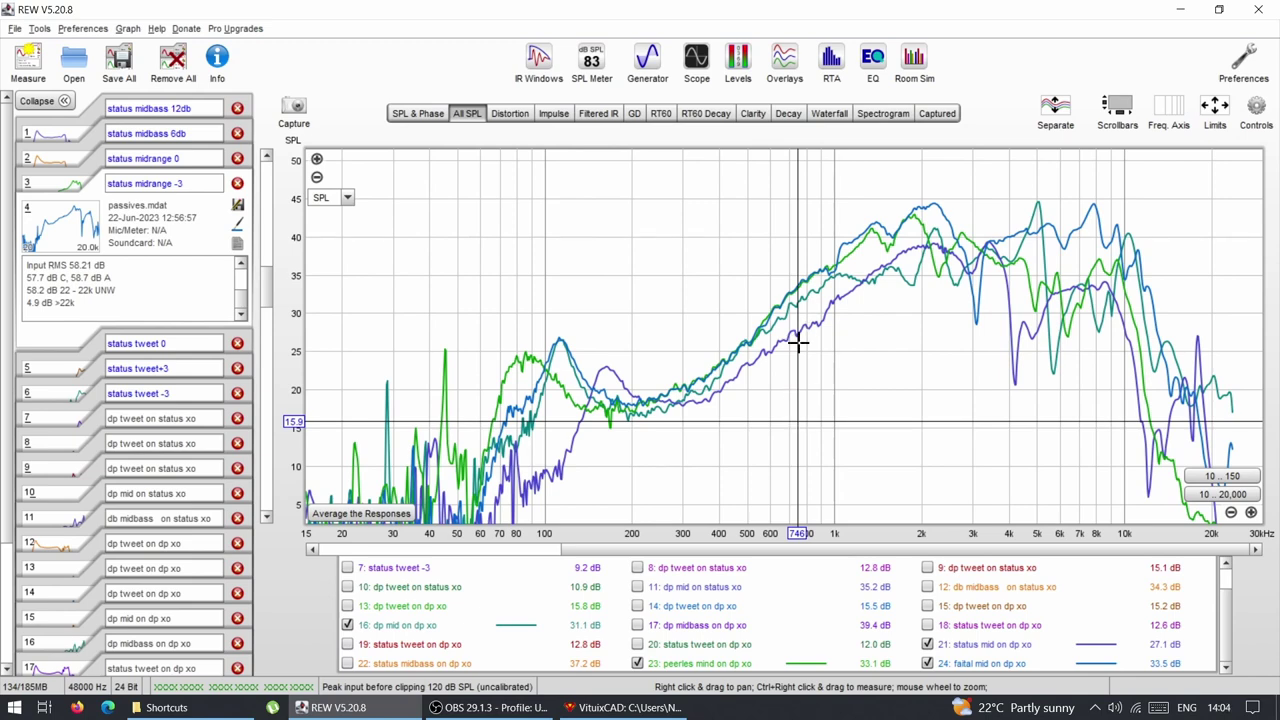
- Replace the four midrange responses on the graph with measurements 4 status midrange -3 and 21 status mid on dp xo
{"action": "left_click", "coordinate": [927, 644]}
{"action": "left_click", "coordinate": [927, 663]}
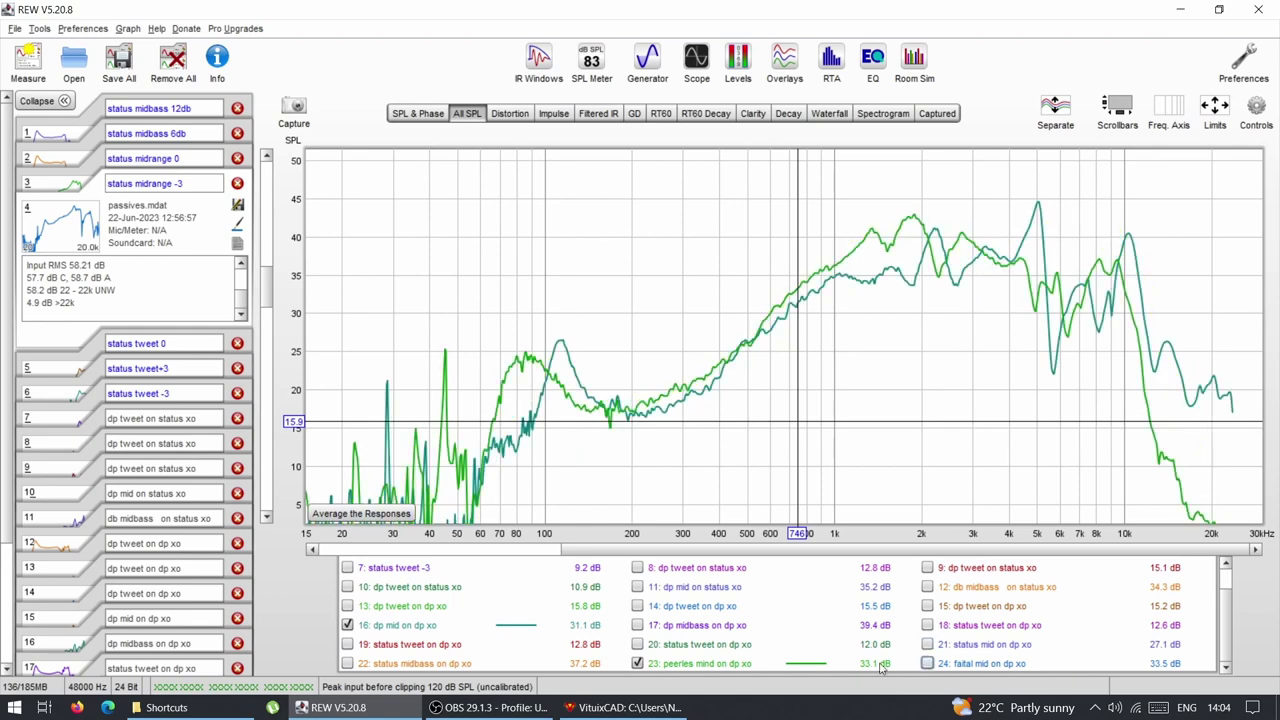
{"action": "left_click", "coordinate": [637, 663]}
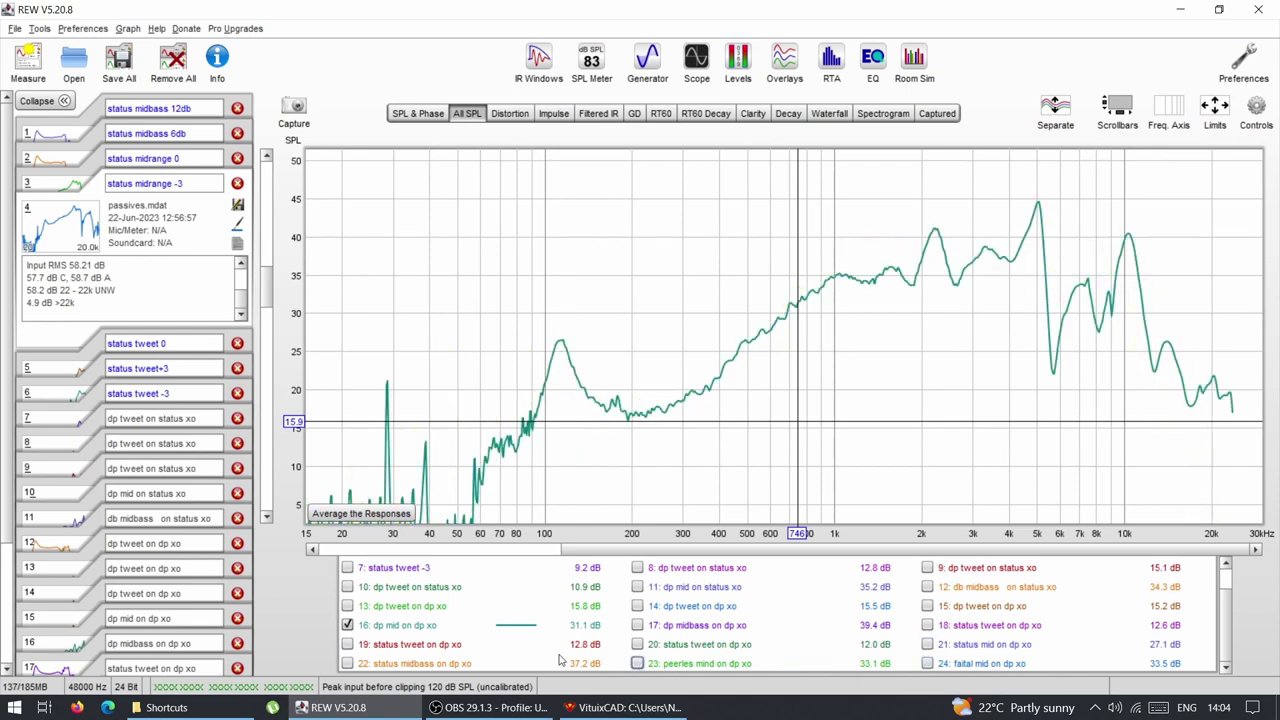
{"action": "left_click", "coordinate": [347, 625]}
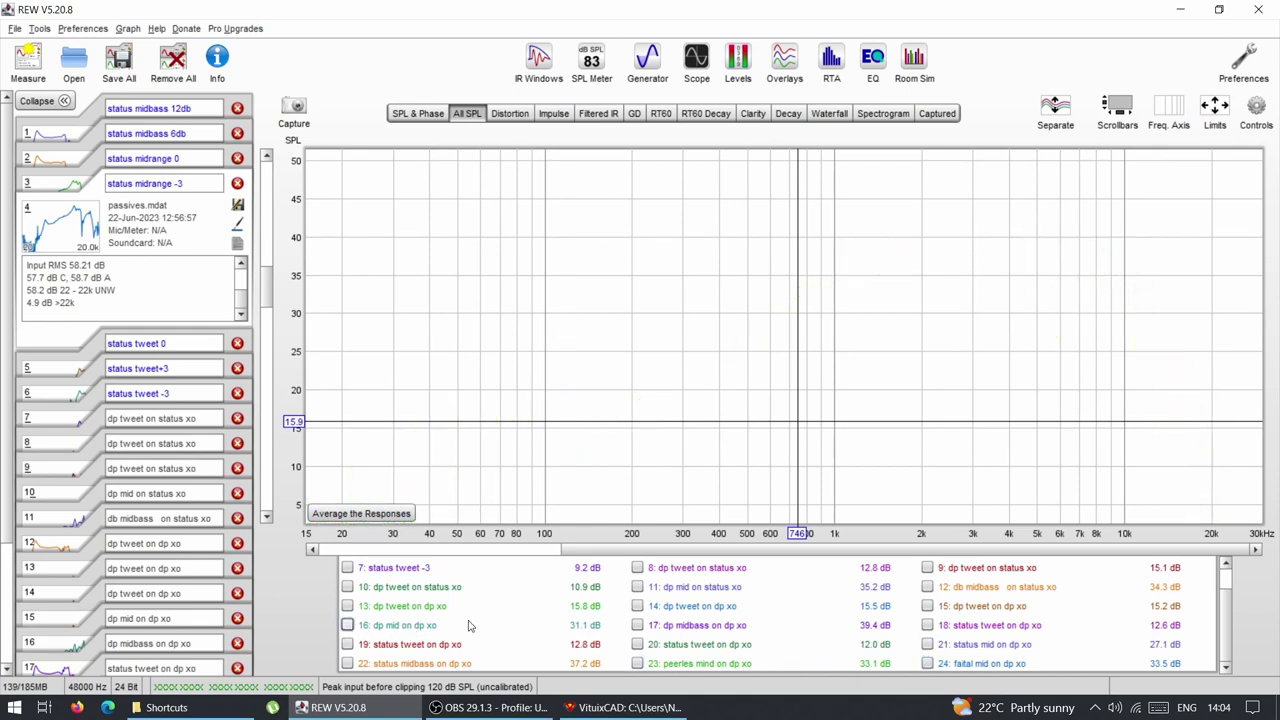
{"action": "scroll", "coordinate": [468, 625], "scroll_direction": "up", "scroll_amount": 2}
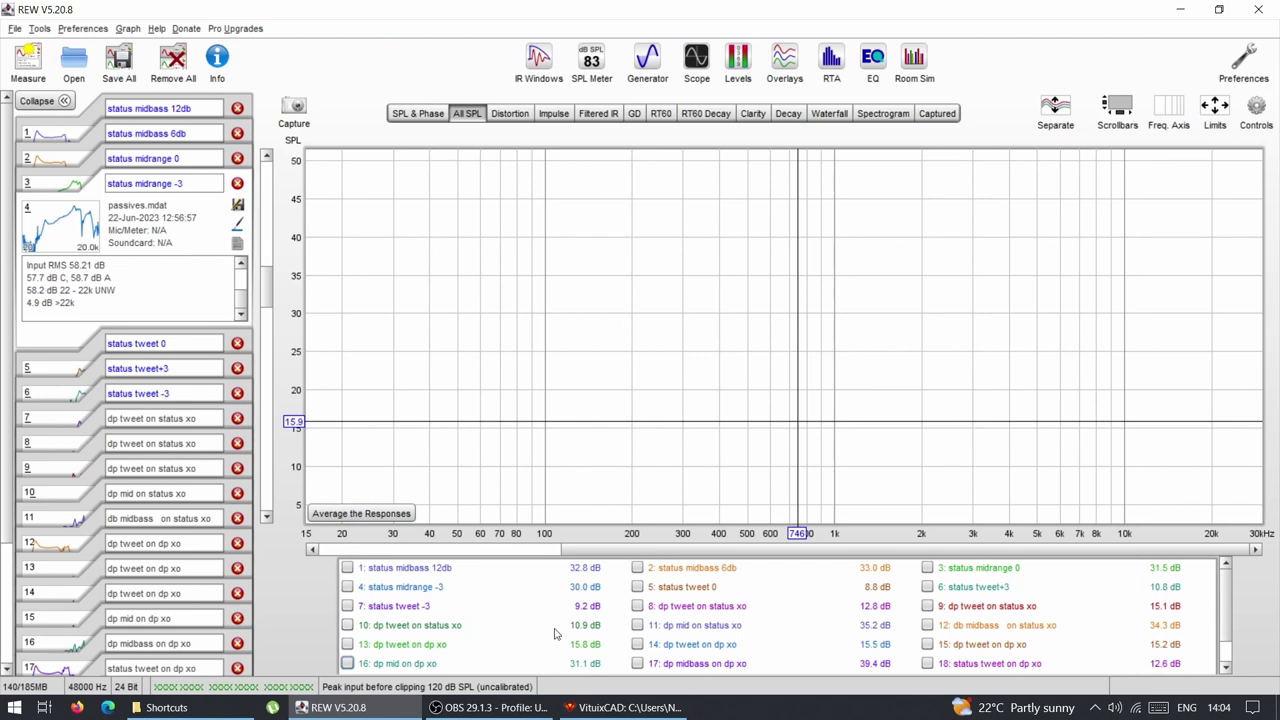
{"action": "left_click", "coordinate": [347, 587]}
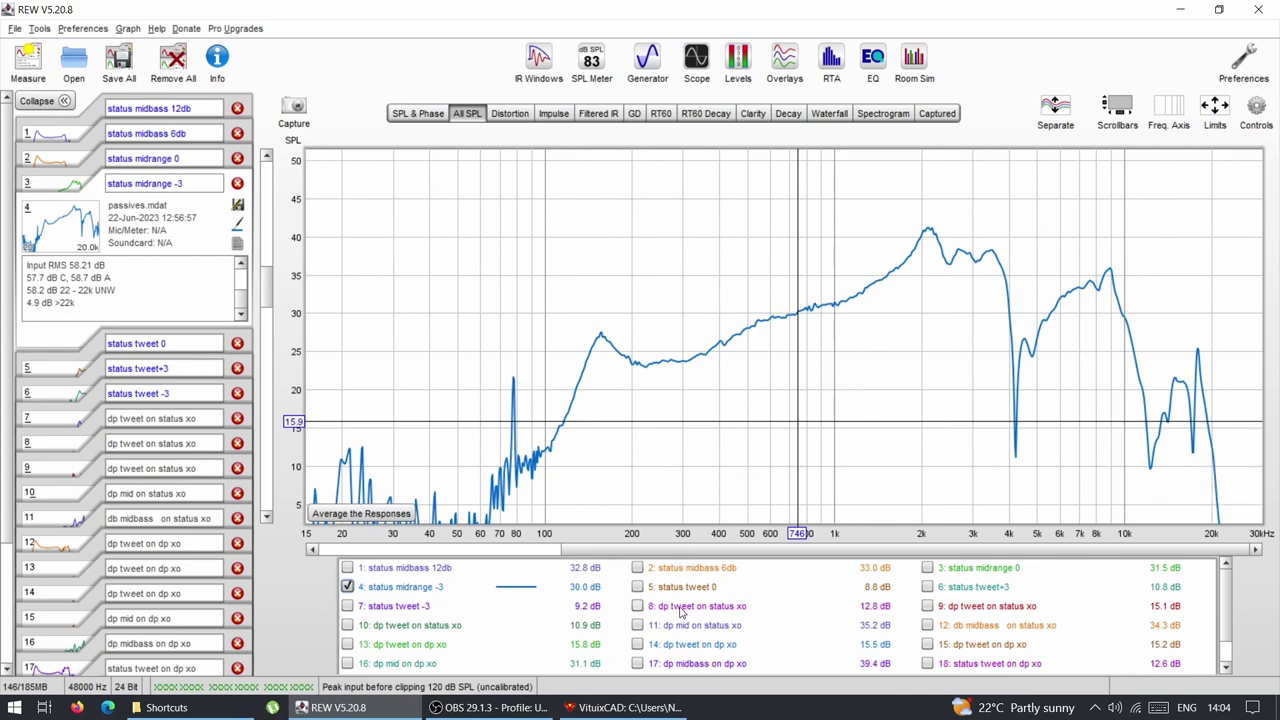
{"action": "scroll", "coordinate": [680, 612], "scroll_direction": "down", "scroll_amount": 2}
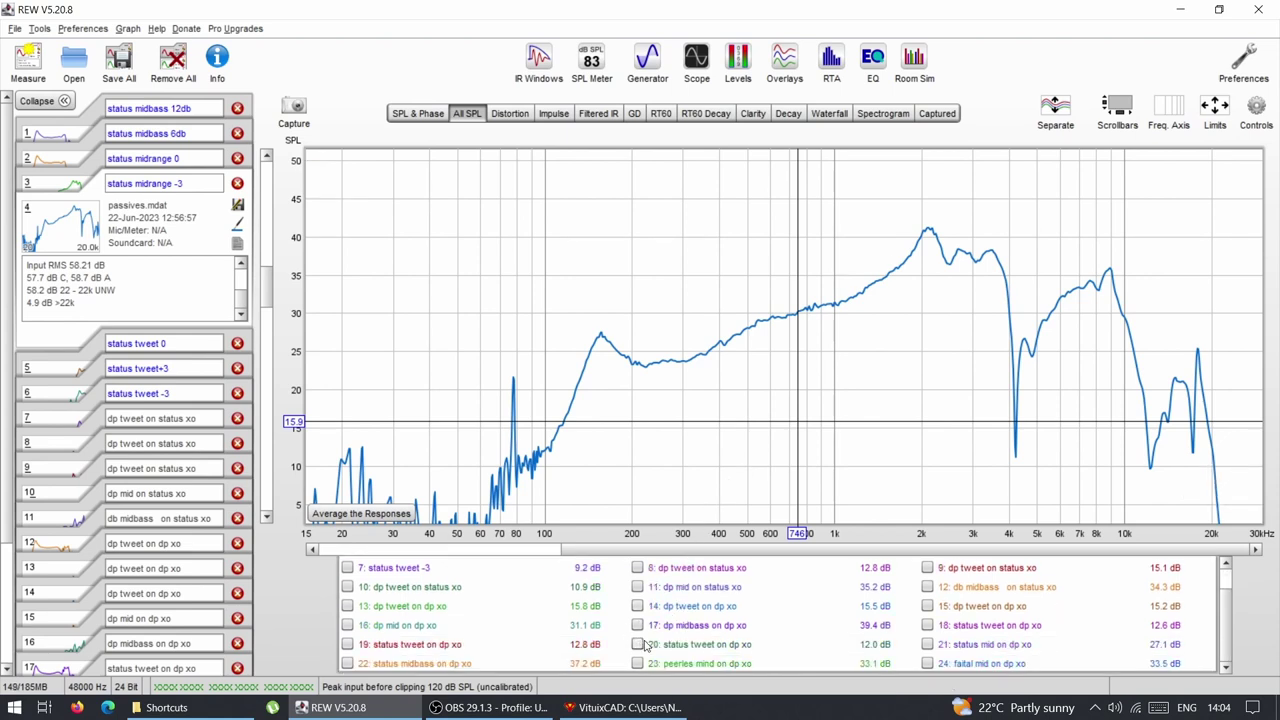
{"action": "left_click", "coordinate": [928, 644]}
- Place the graph cursor on the two status midrange curves between 273 and 291 Hz to compare their levels
{"action": "mouse_move", "coordinate": [886, 474]}
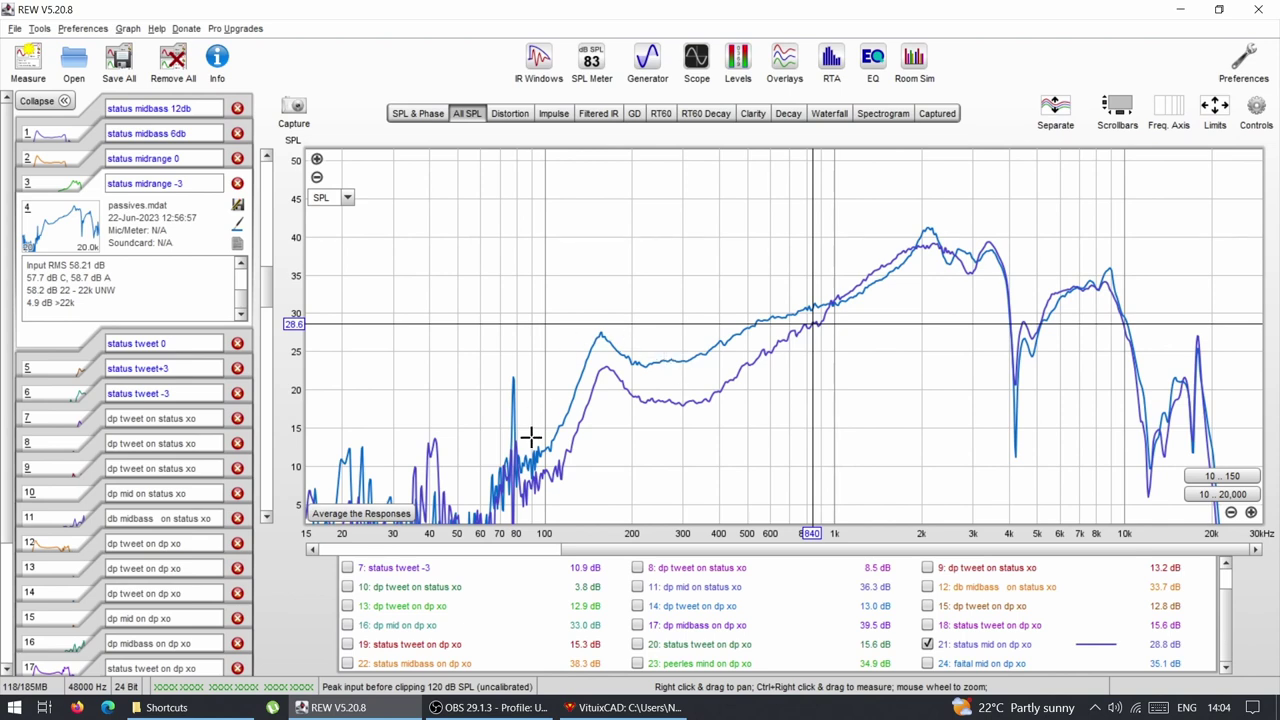
{"action": "left_click", "coordinate": [670, 396]}
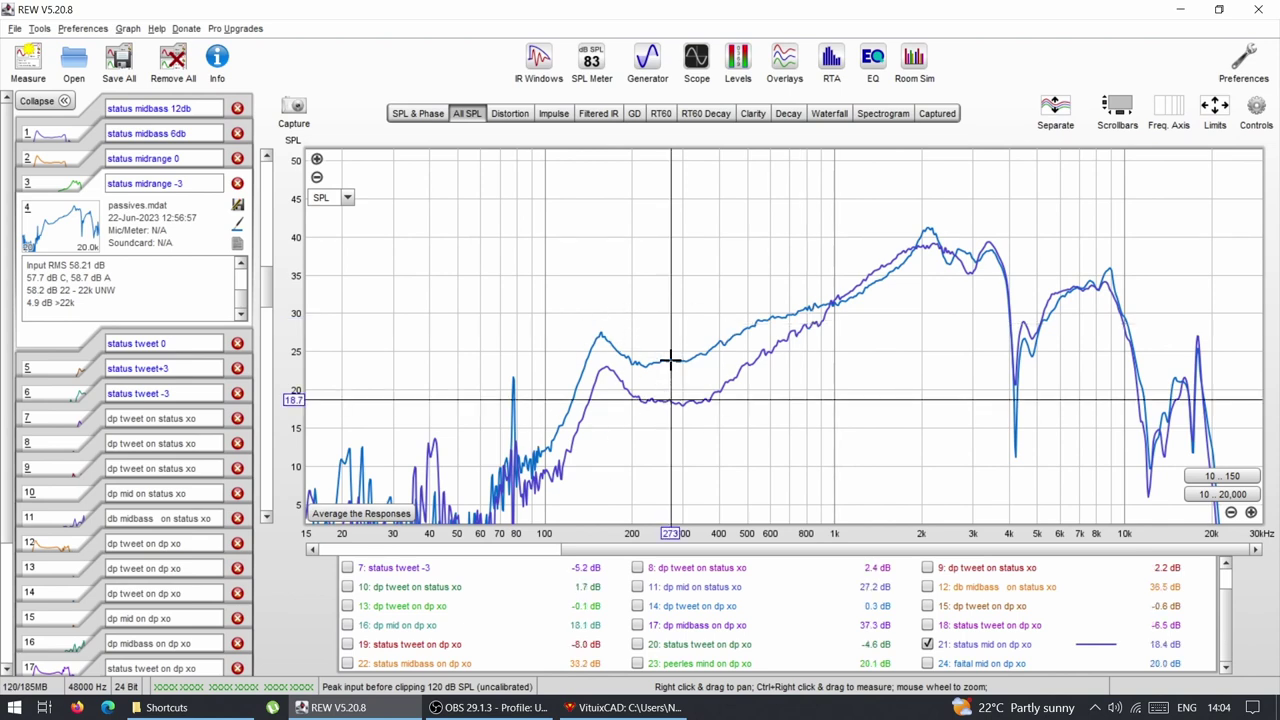
{"action": "left_click", "coordinate": [679, 402]}
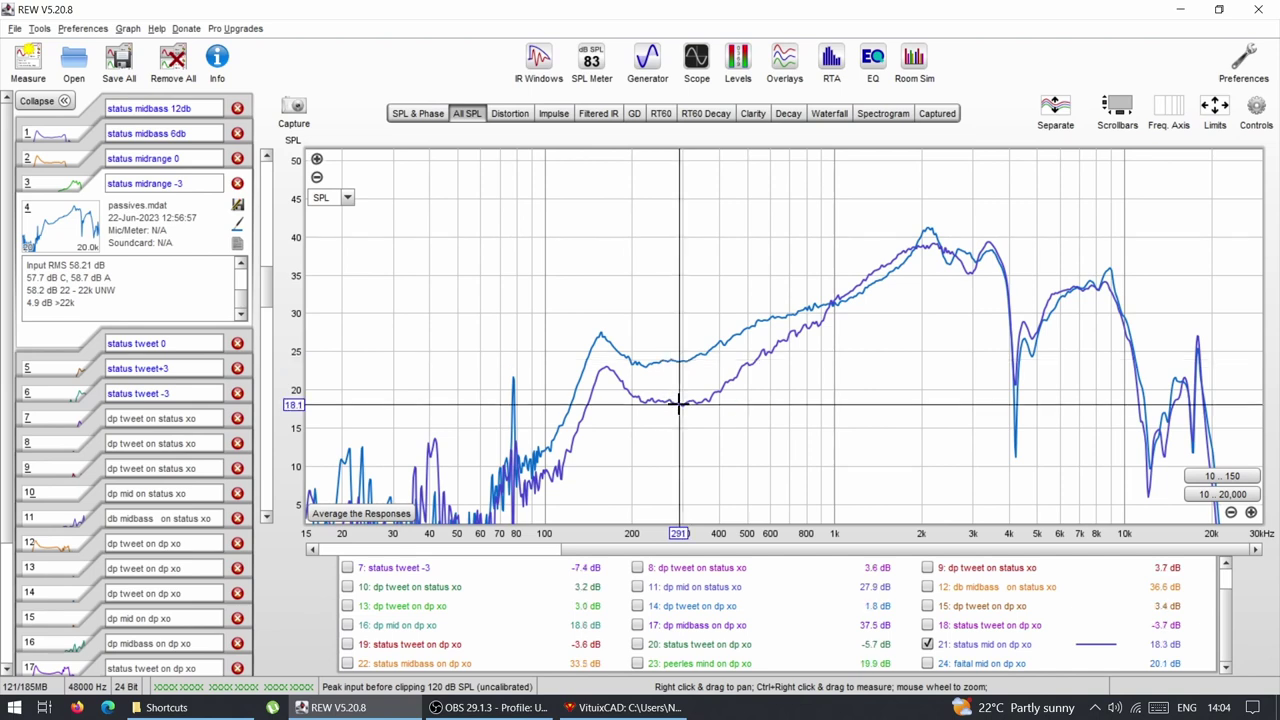
{"action": "left_click", "coordinate": [679, 361]}
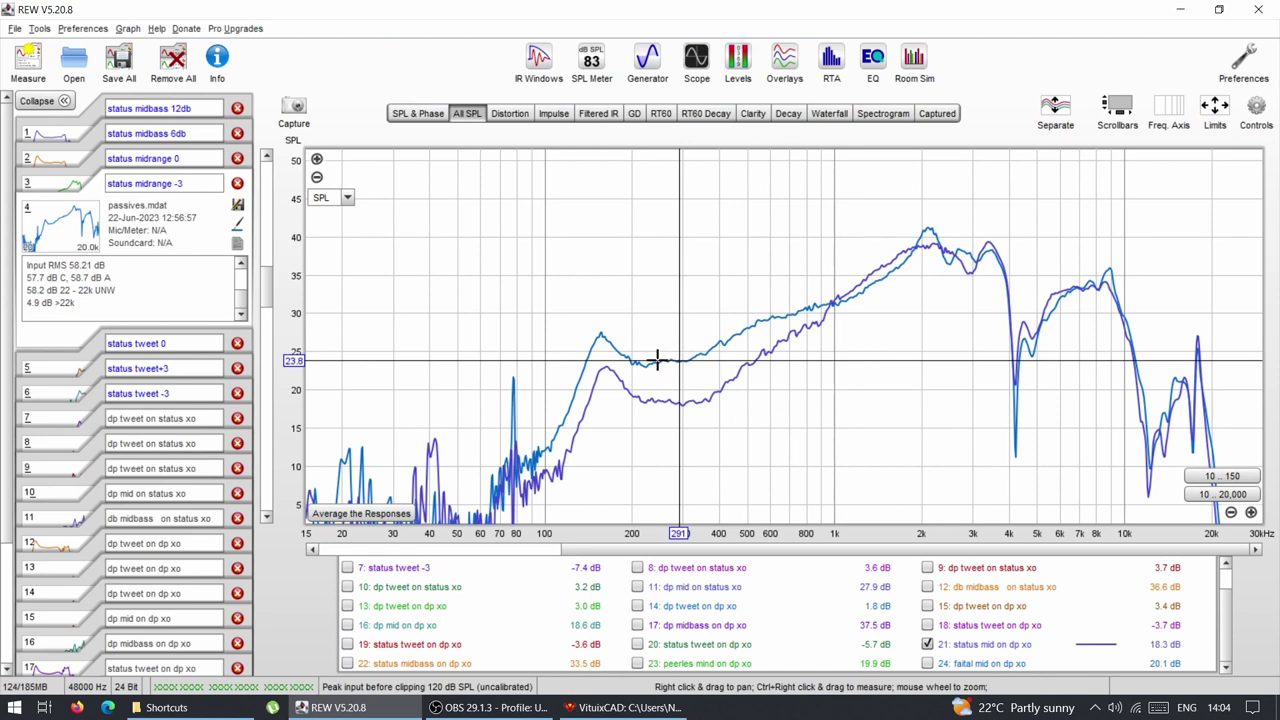
- Try a positive SPL offset on measurement 21 status mid on dp xo, return it to 0.0, and close the measurement actions
{"action": "left_click", "coordinate": [1256, 106]}
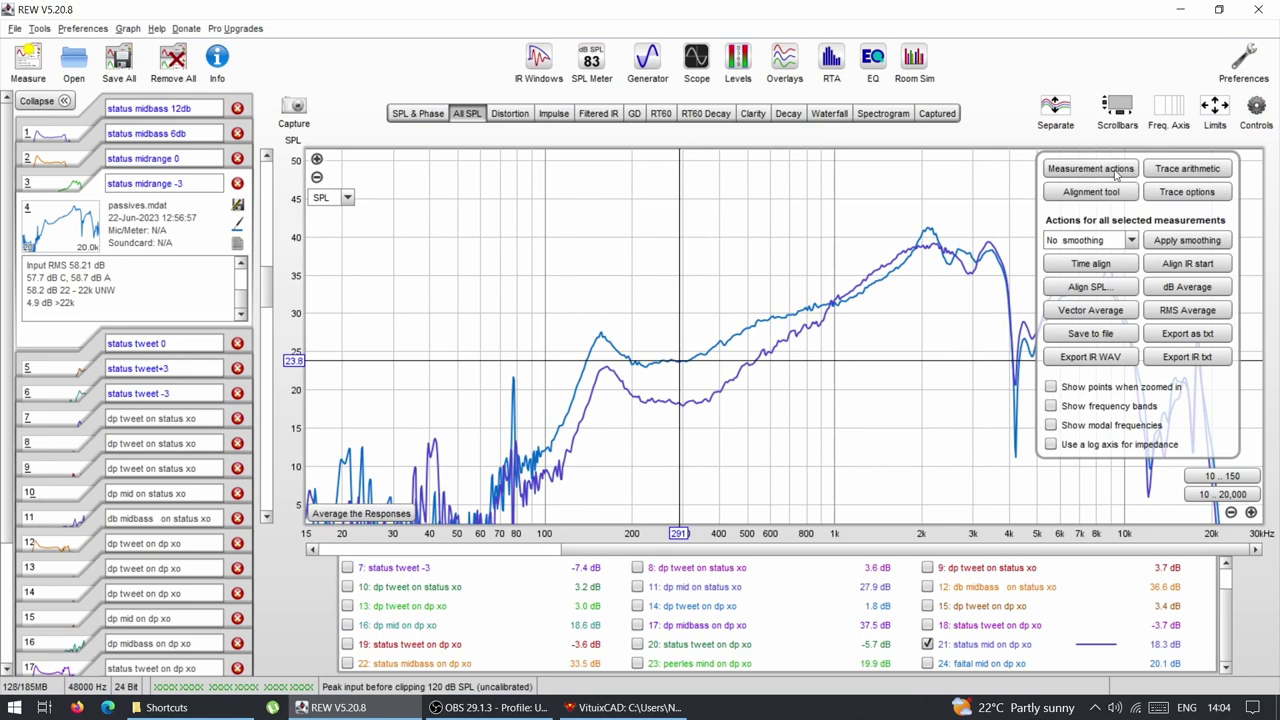
{"action": "left_click", "coordinate": [1118, 172]}
{"action": "left_click", "coordinate": [1258, 115]}
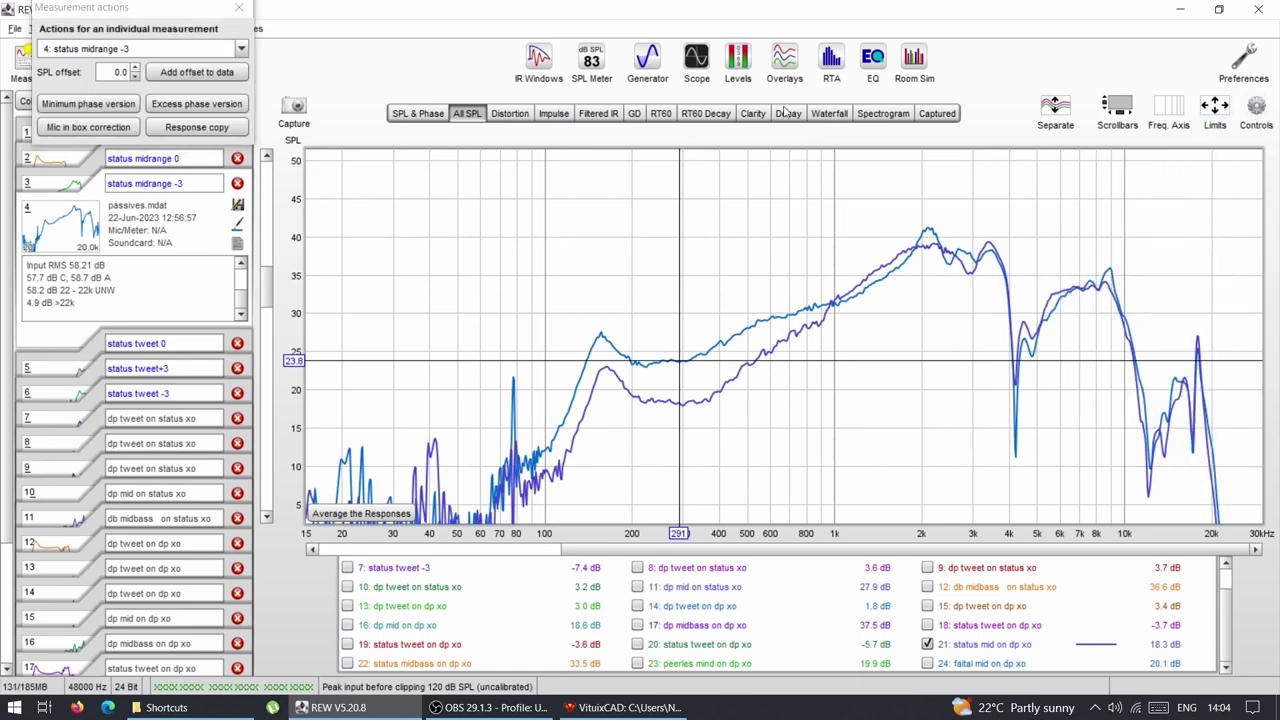
{"action": "left_click", "coordinate": [242, 50]}
{"action": "scroll", "coordinate": [243, 130], "scroll_direction": "down", "scroll_amount": 3}
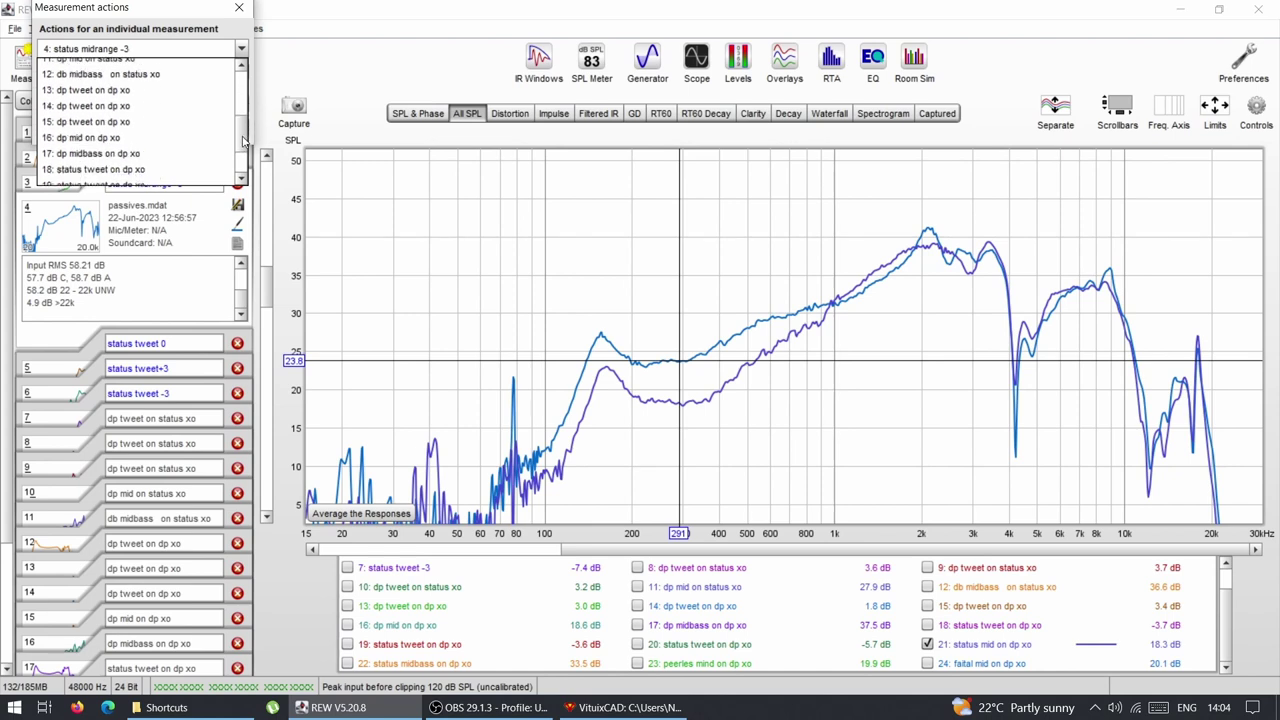
{"action": "scroll", "coordinate": [140, 145], "scroll_direction": "down", "scroll_amount": 2}
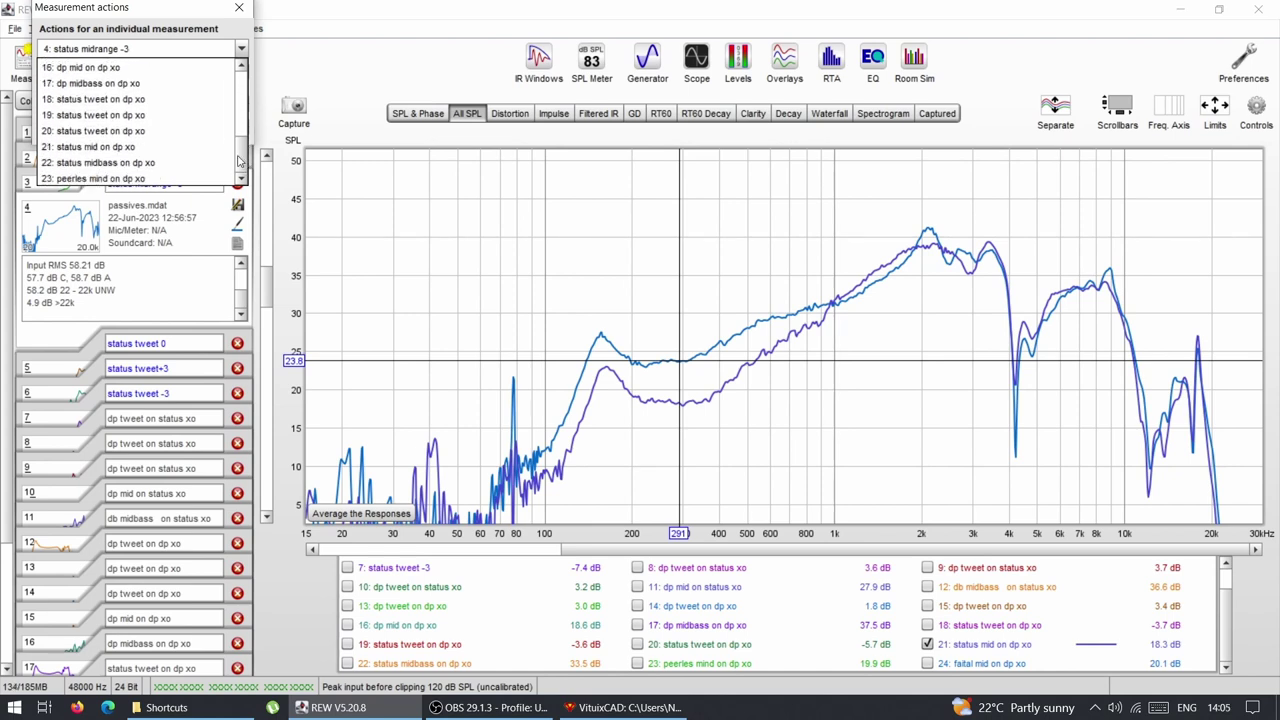
{"action": "left_click", "coordinate": [137, 148]}
{"action": "left_click_drag", "start_coordinate": [136, 72], "coordinate": [136, 72]}
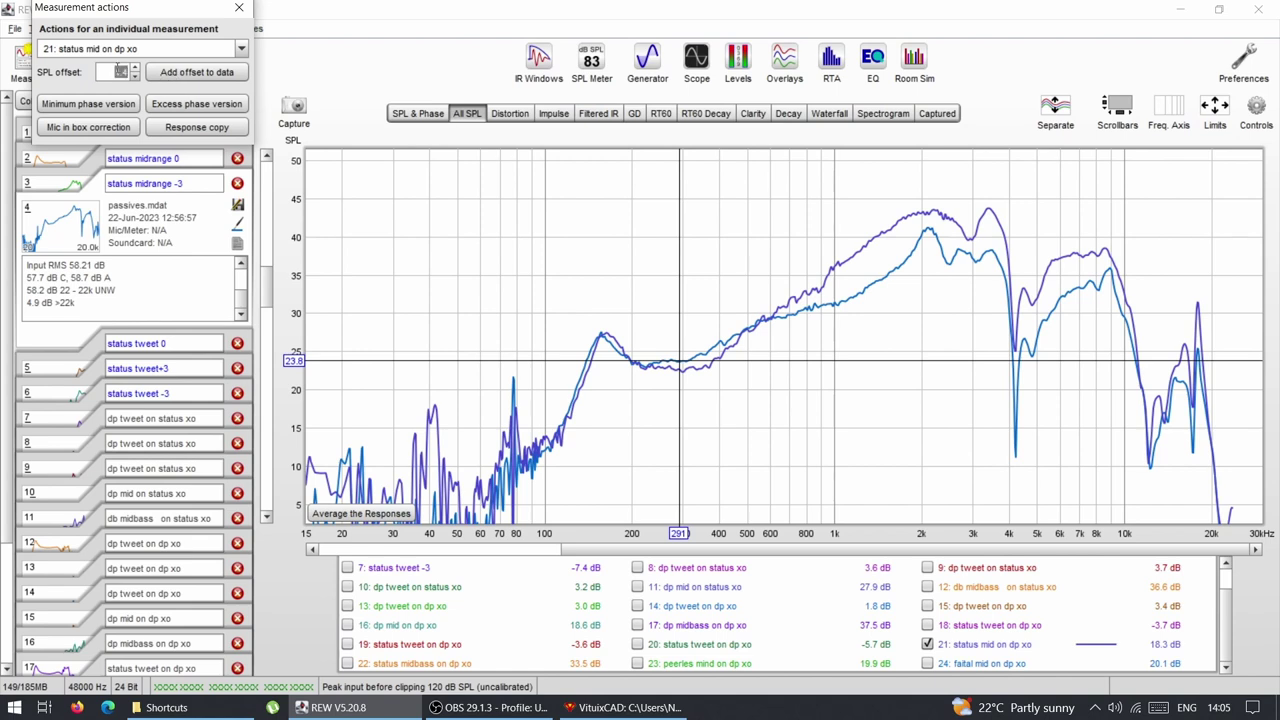
{"action": "scroll", "coordinate": [120, 71], "scroll_direction": "down", "scroll_amount": 5}
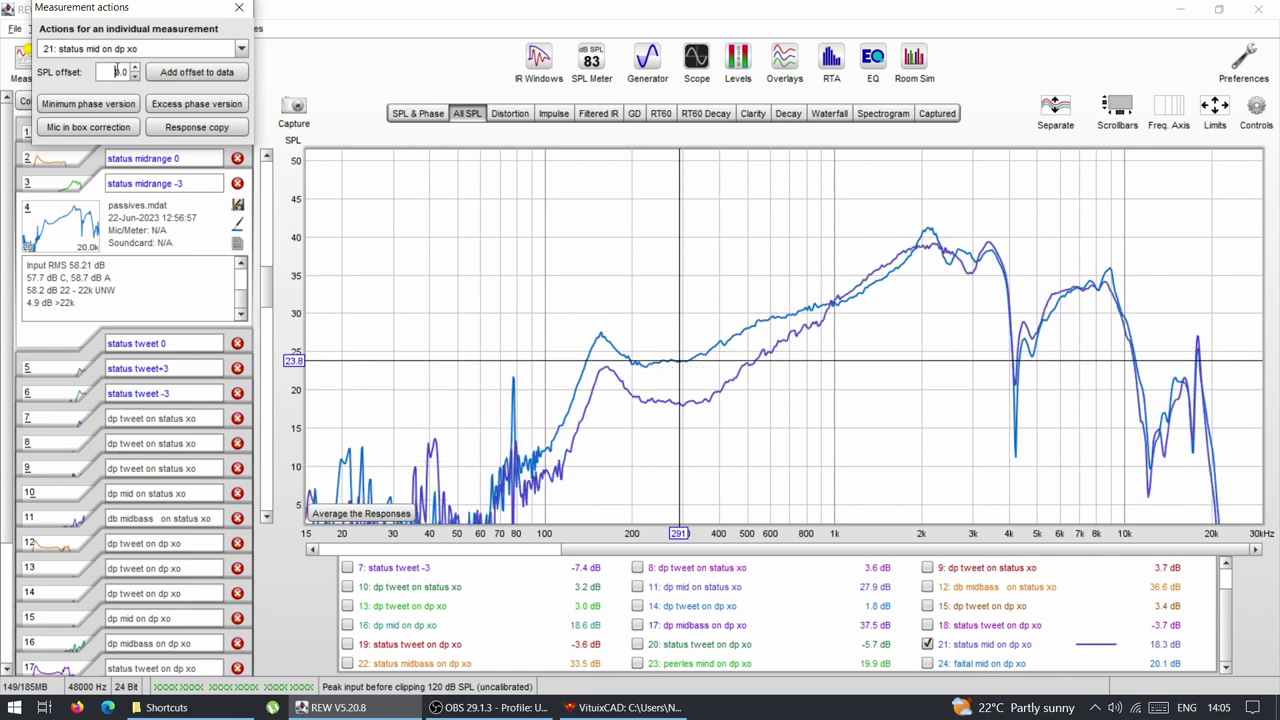
{"action": "left_click", "coordinate": [239, 7]}
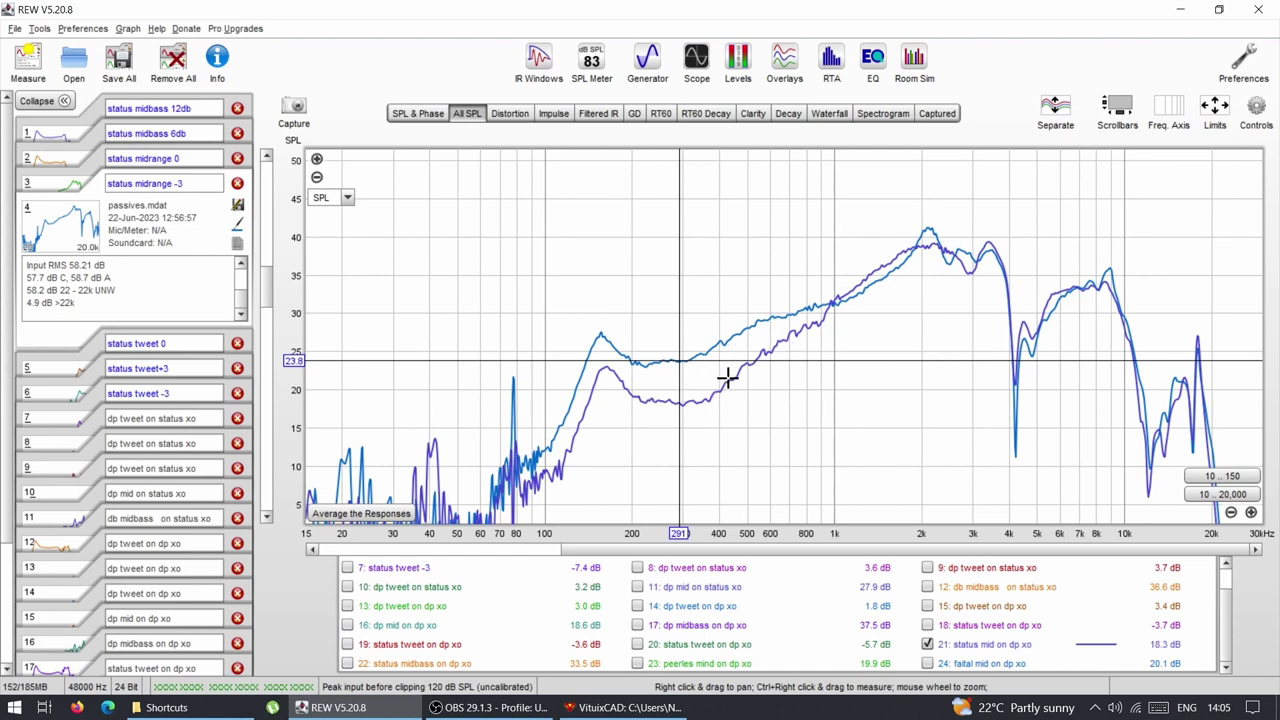
- Place the graph cursor on the upper roll-off of the two status midrange curves at 10.13 kHz
{"action": "left_click", "coordinate": [1105, 366]}
{"action": "left_click", "coordinate": [1126, 329]}
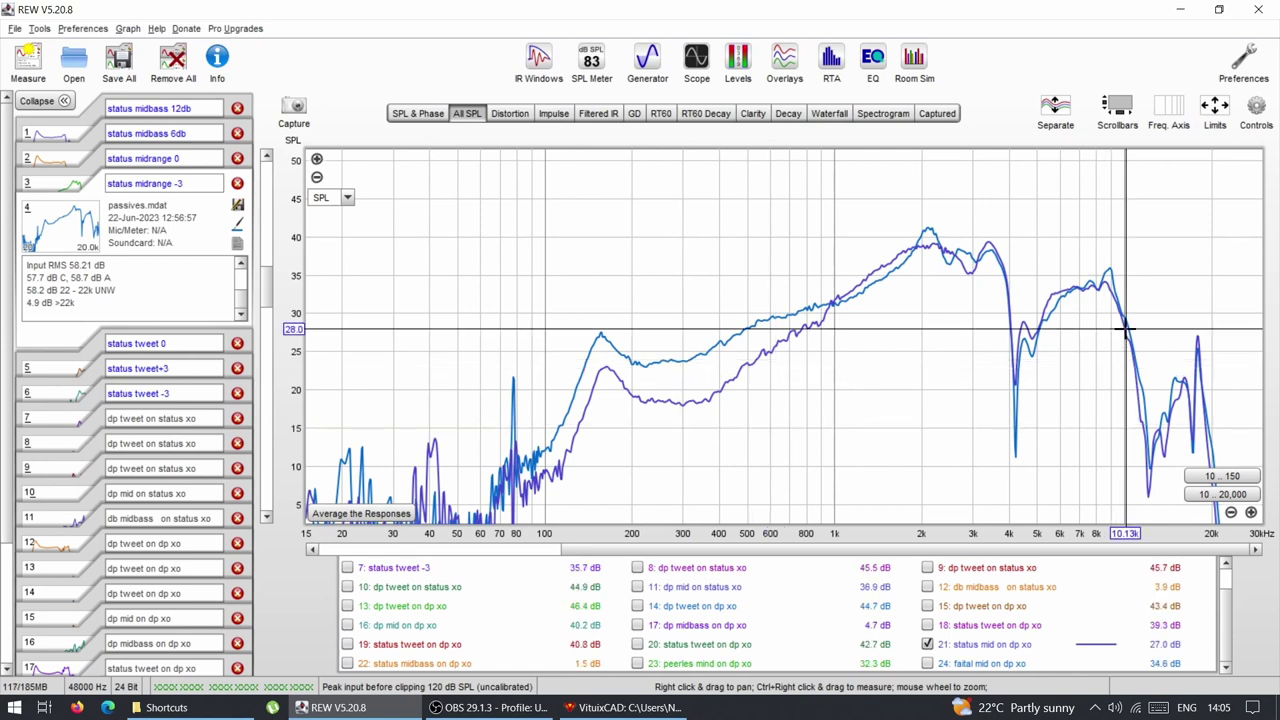